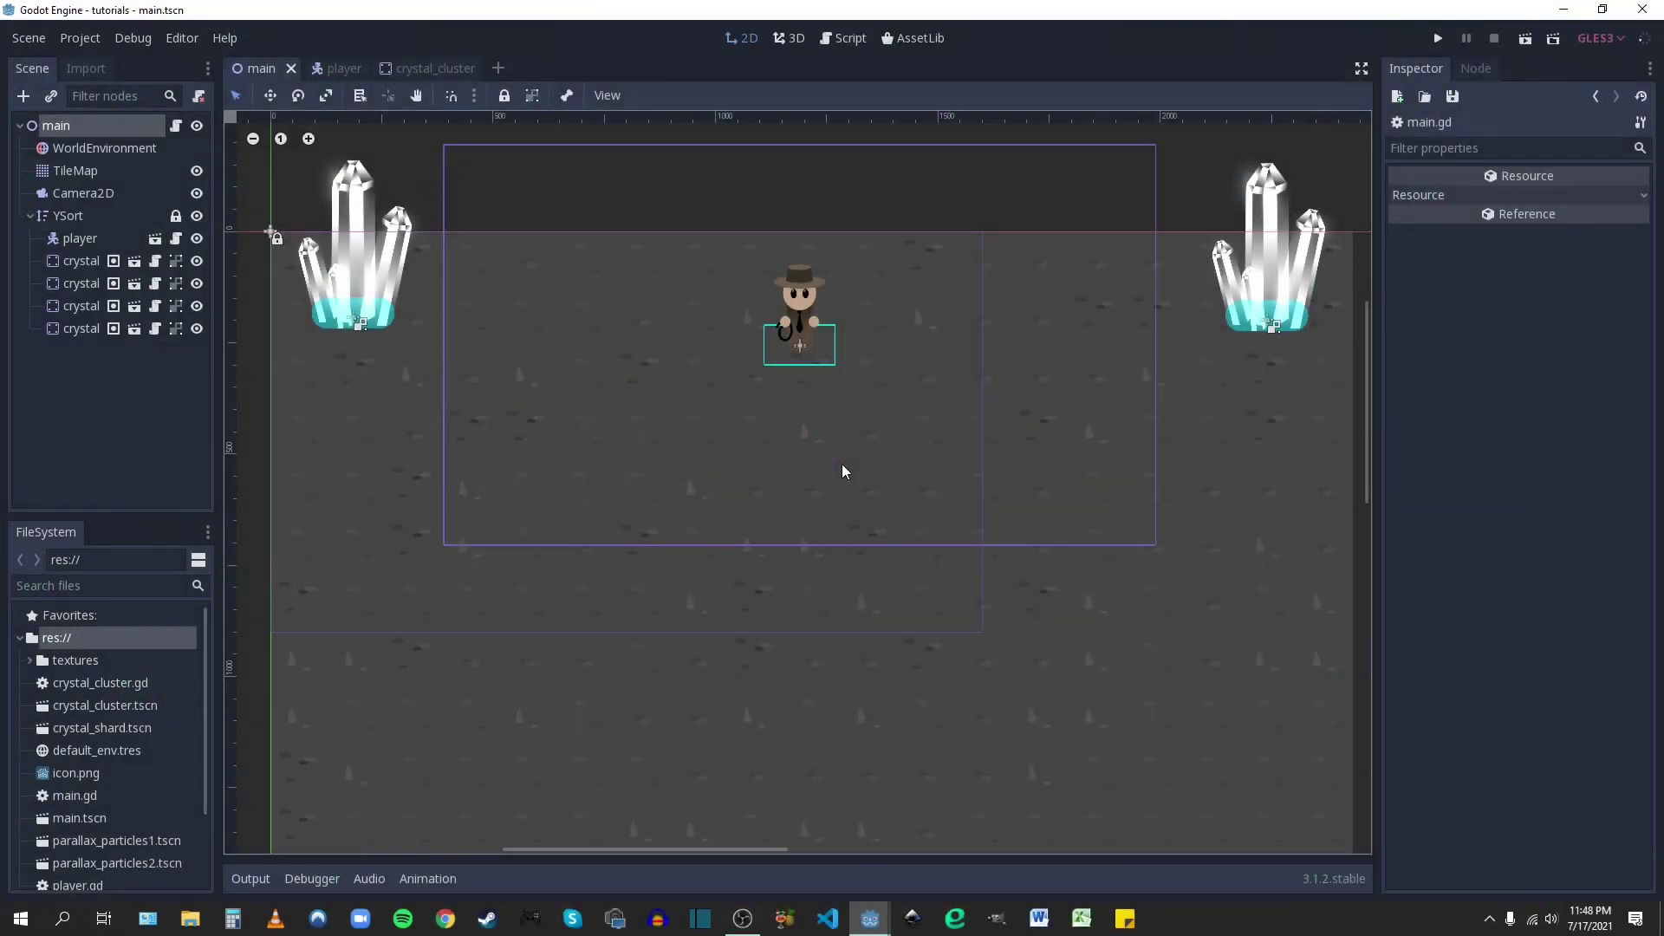
- Inspect the WorldEnvironment and TileMap nodes in the main scene
left_click(106, 147)
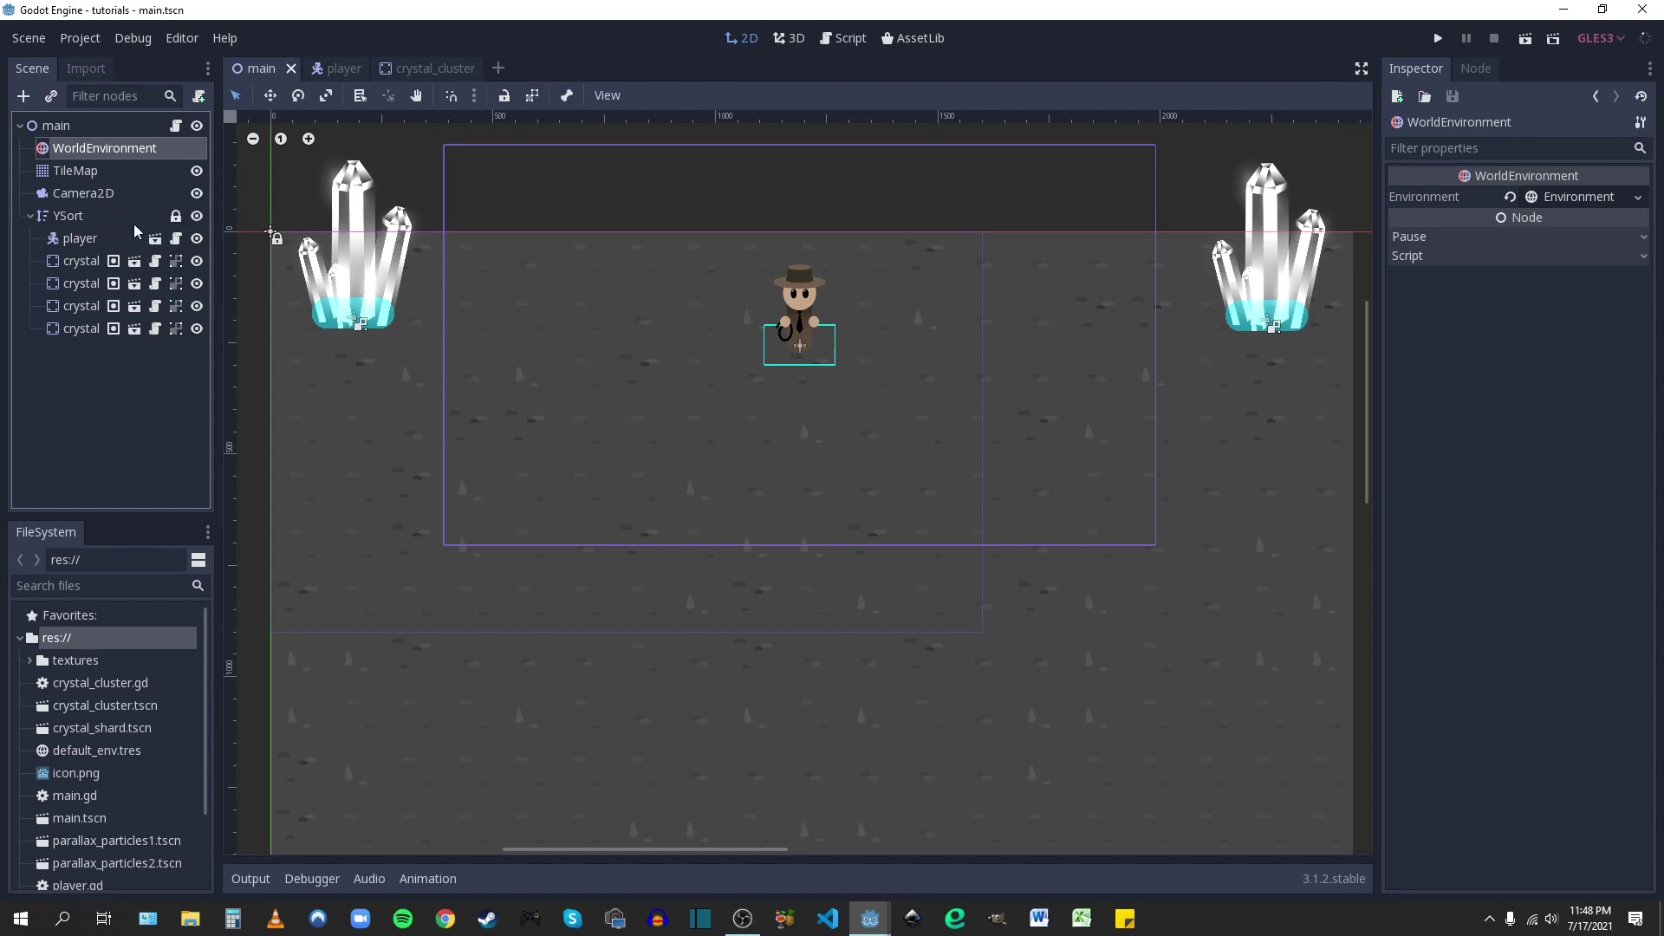
scroll(766, 505, "down", 1)
middle_click_drag(766, 505, 769, 398)
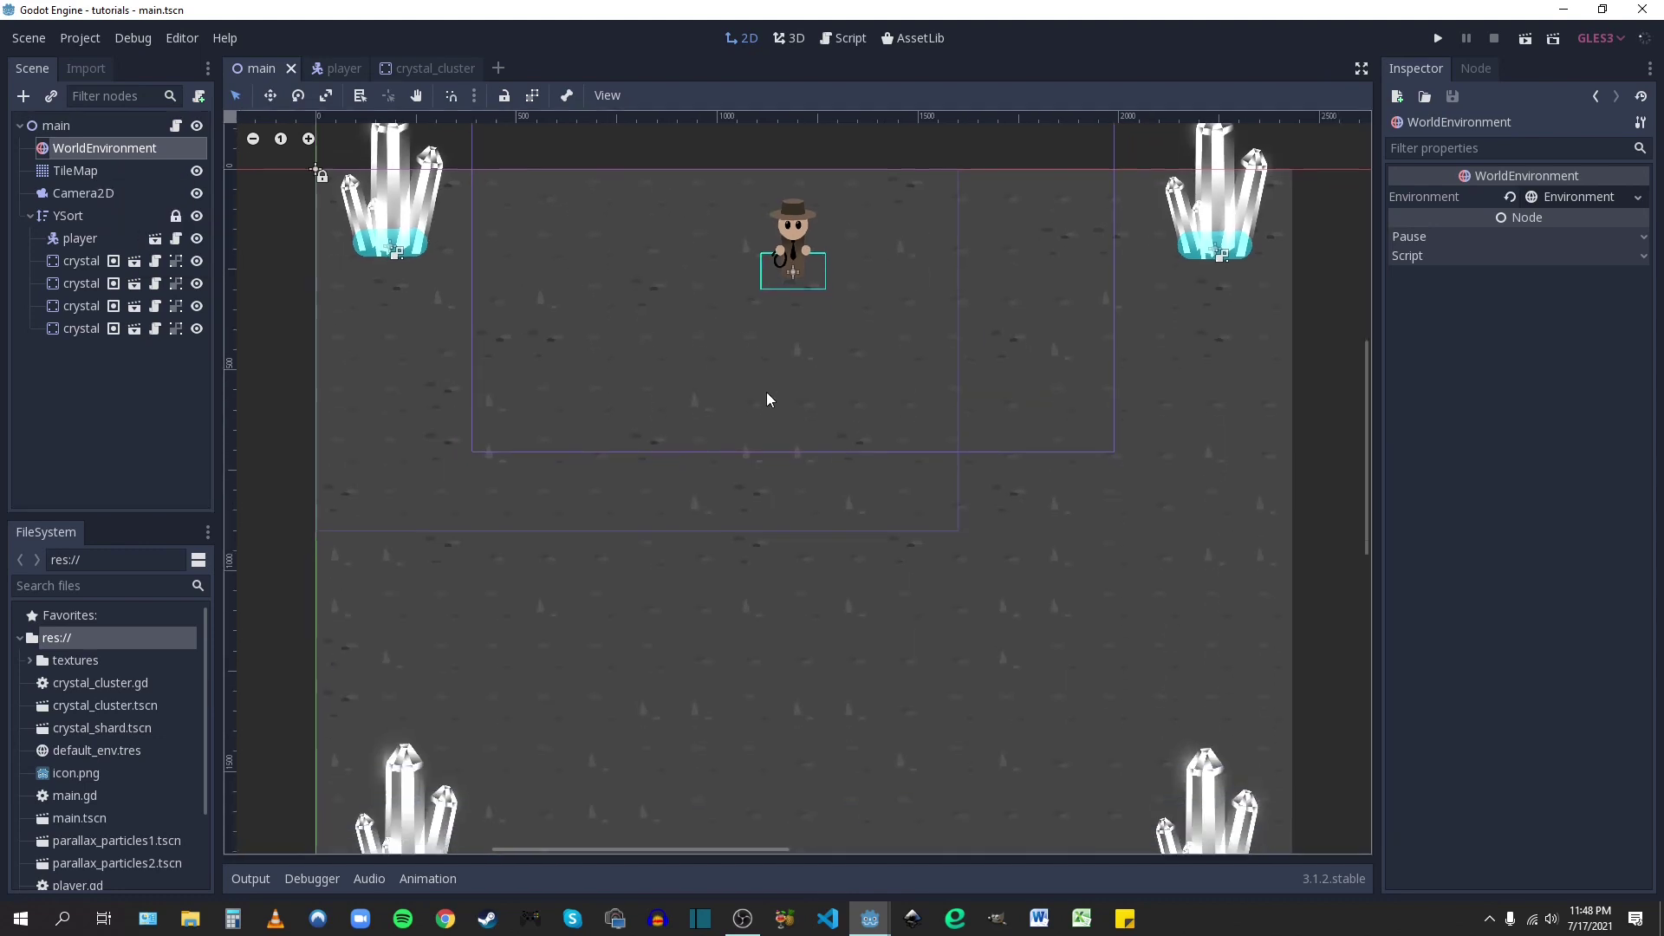
left_click(94, 172)
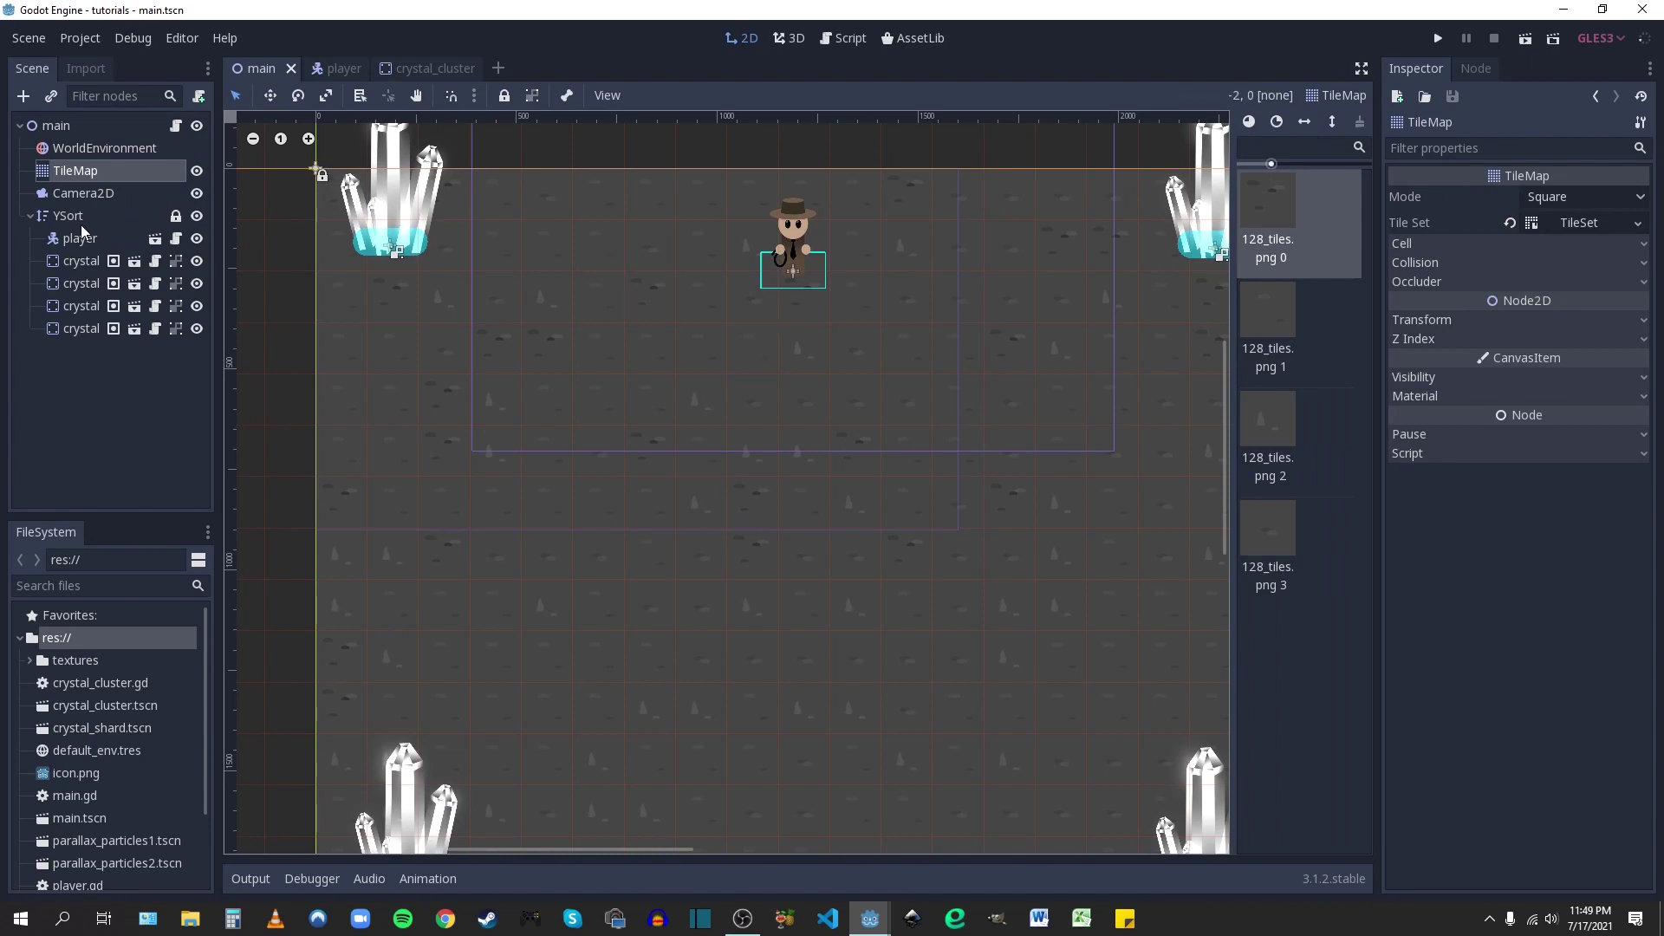
- Review the player scene's root, sprite and collision nodes, and the crystal cluster scene
left_click(154, 245)
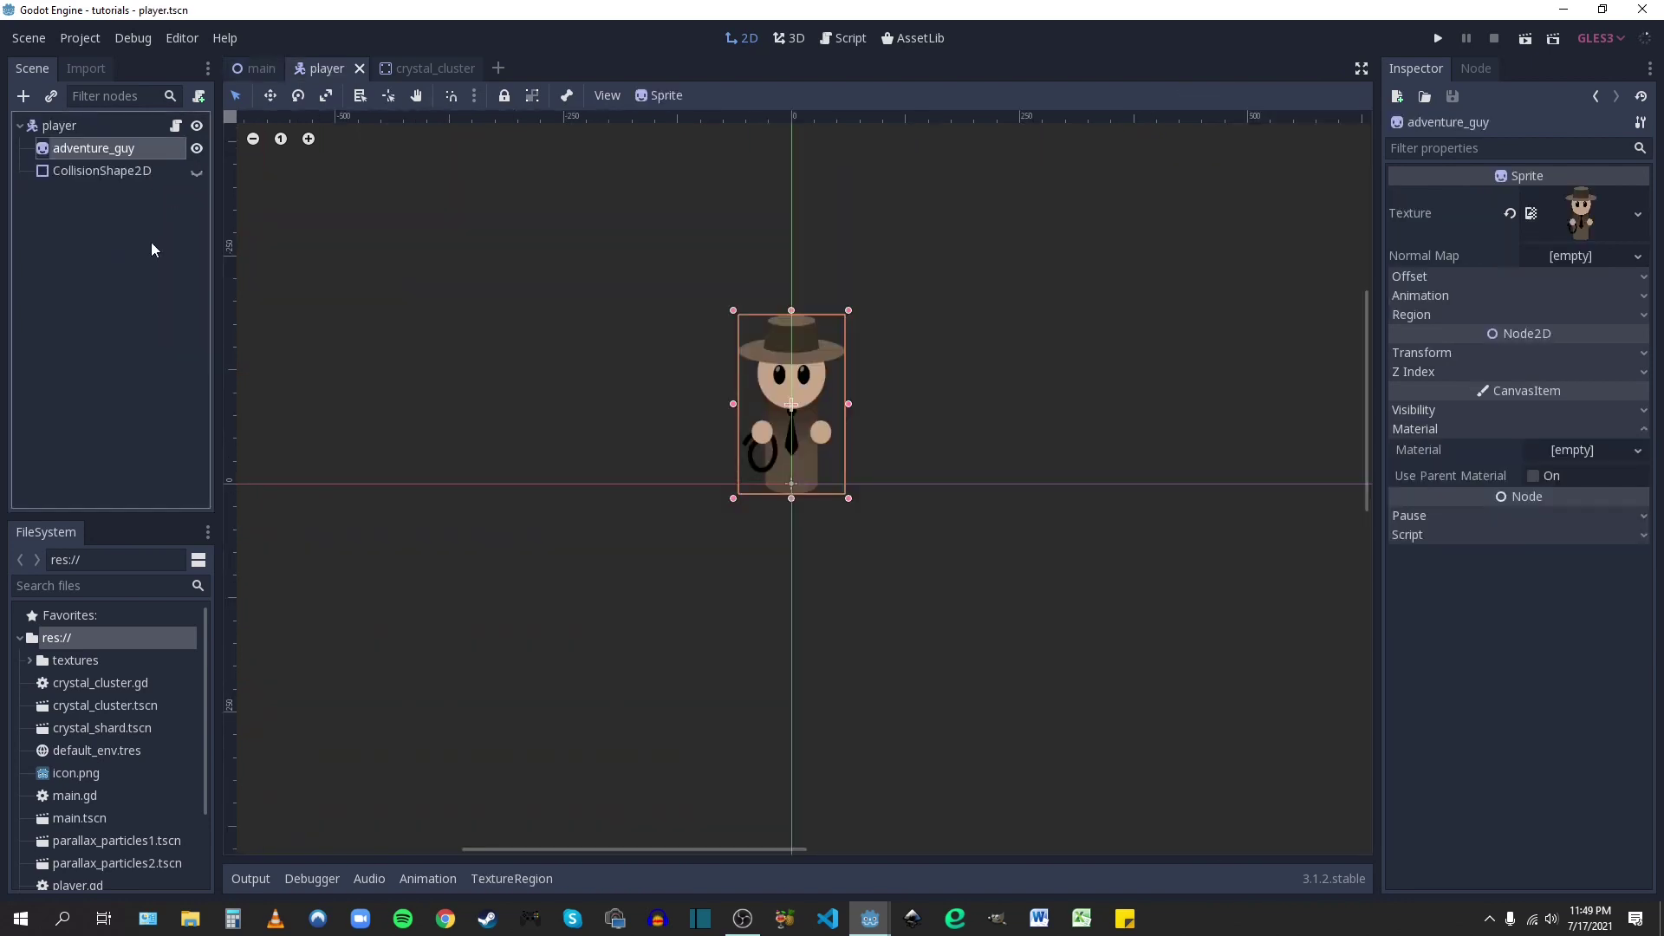
left_click(652, 402)
left_click(68, 131)
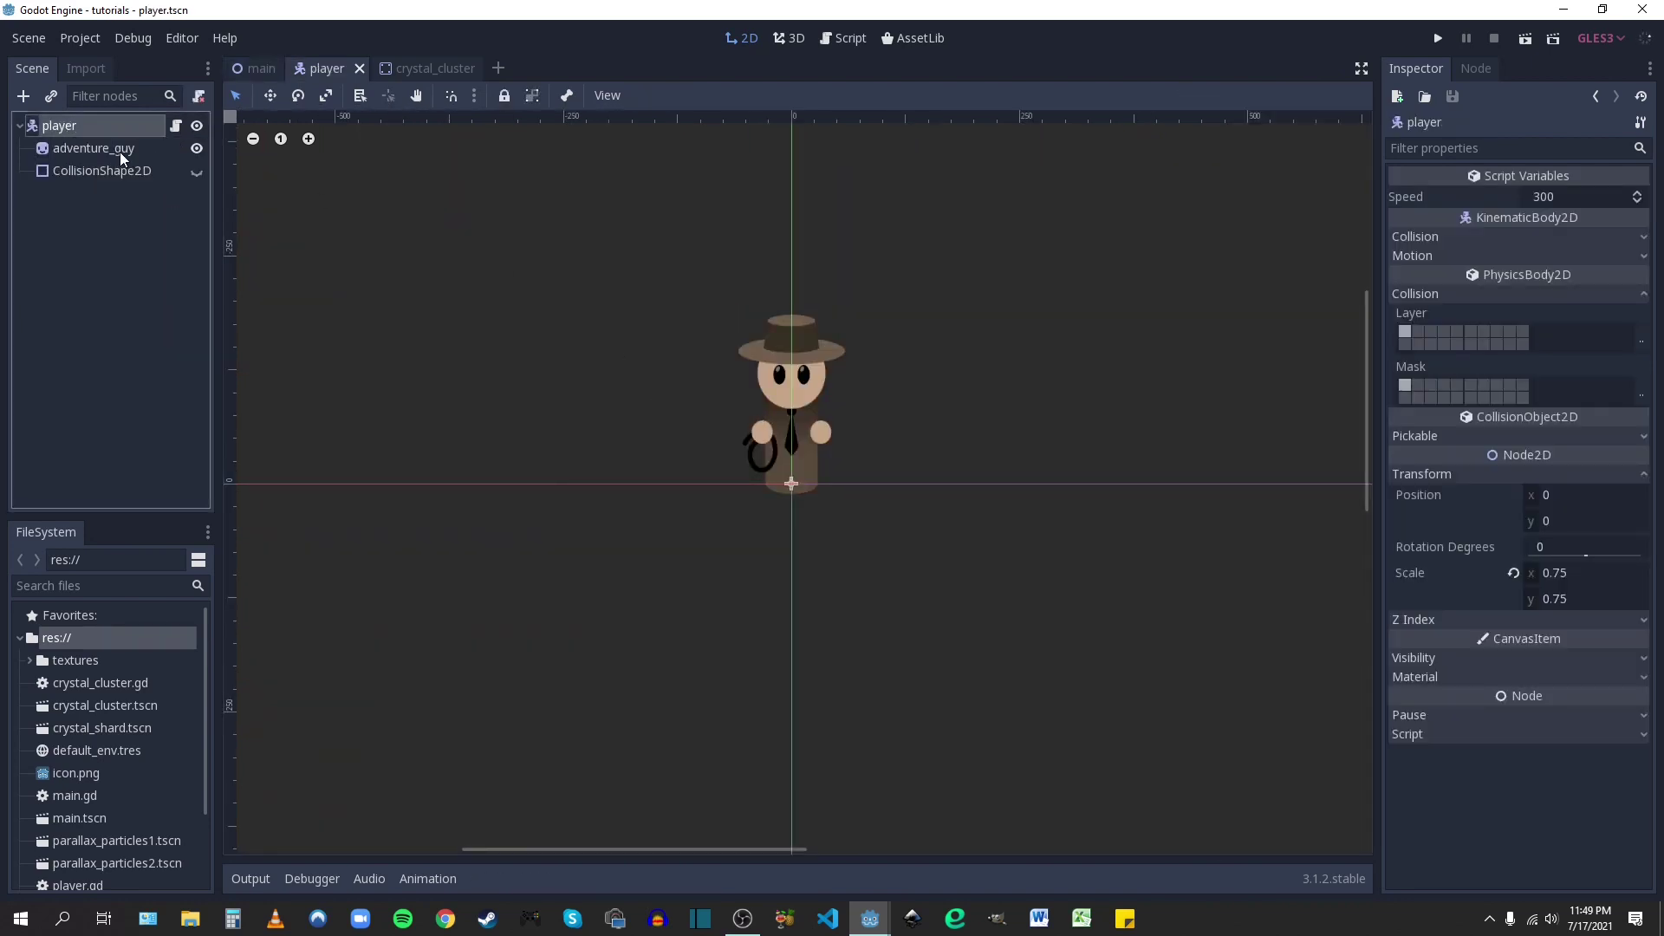
left_click(93, 149)
left_click(114, 171)
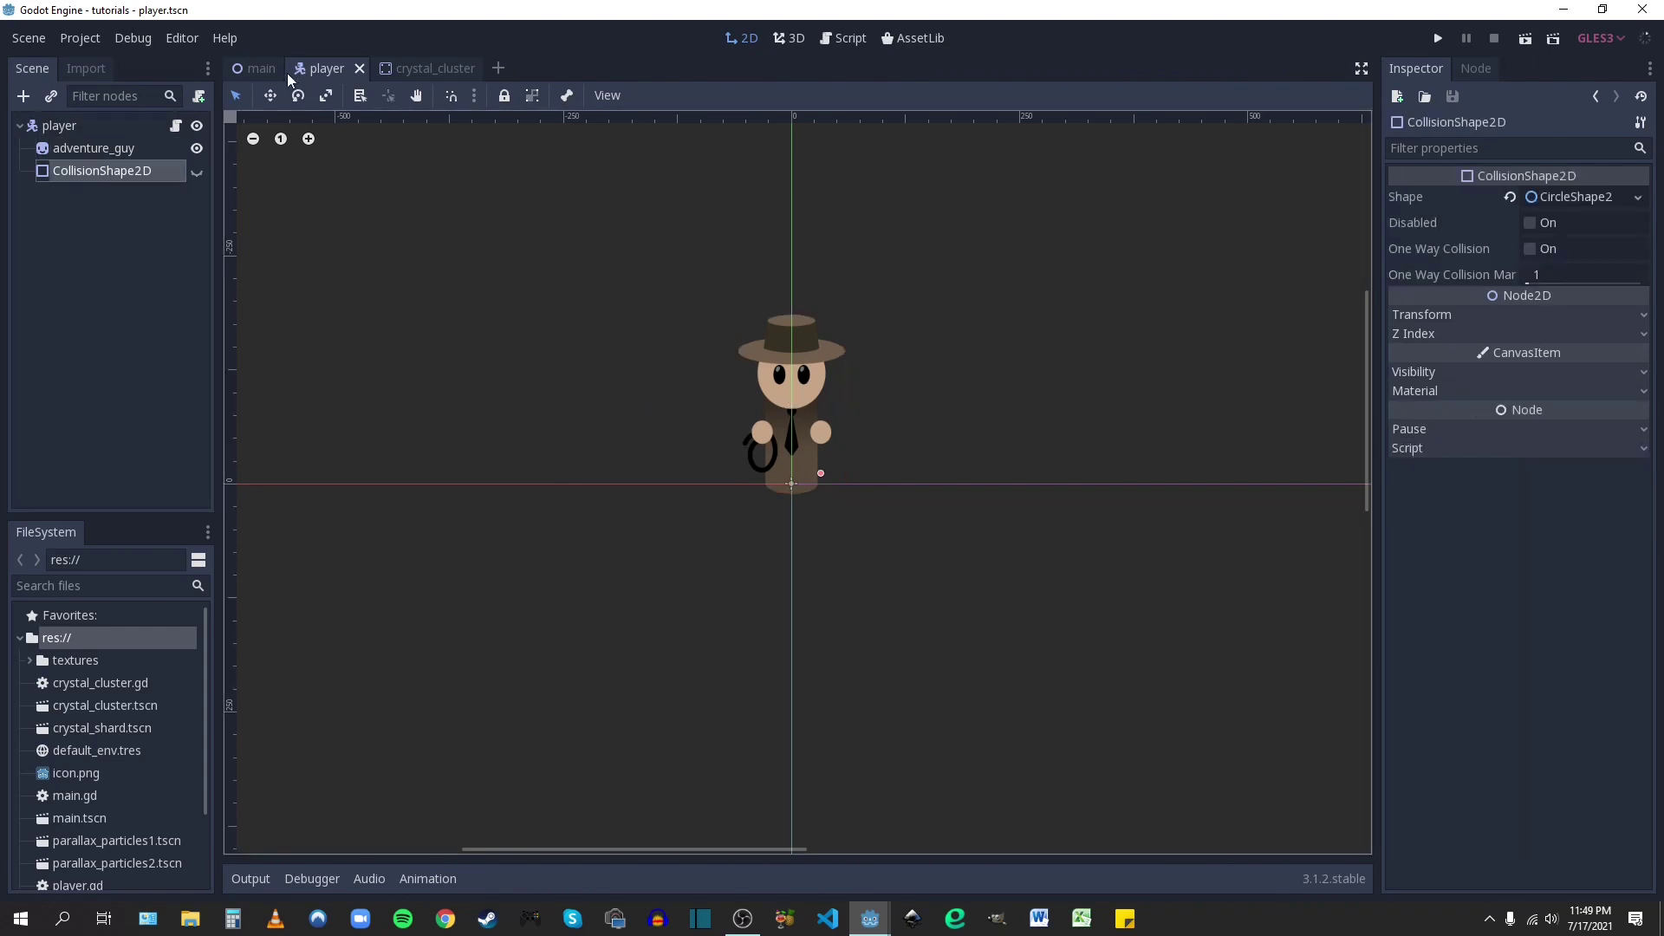
left_click(260, 69)
middle_click_drag(561, 381, 645, 468)
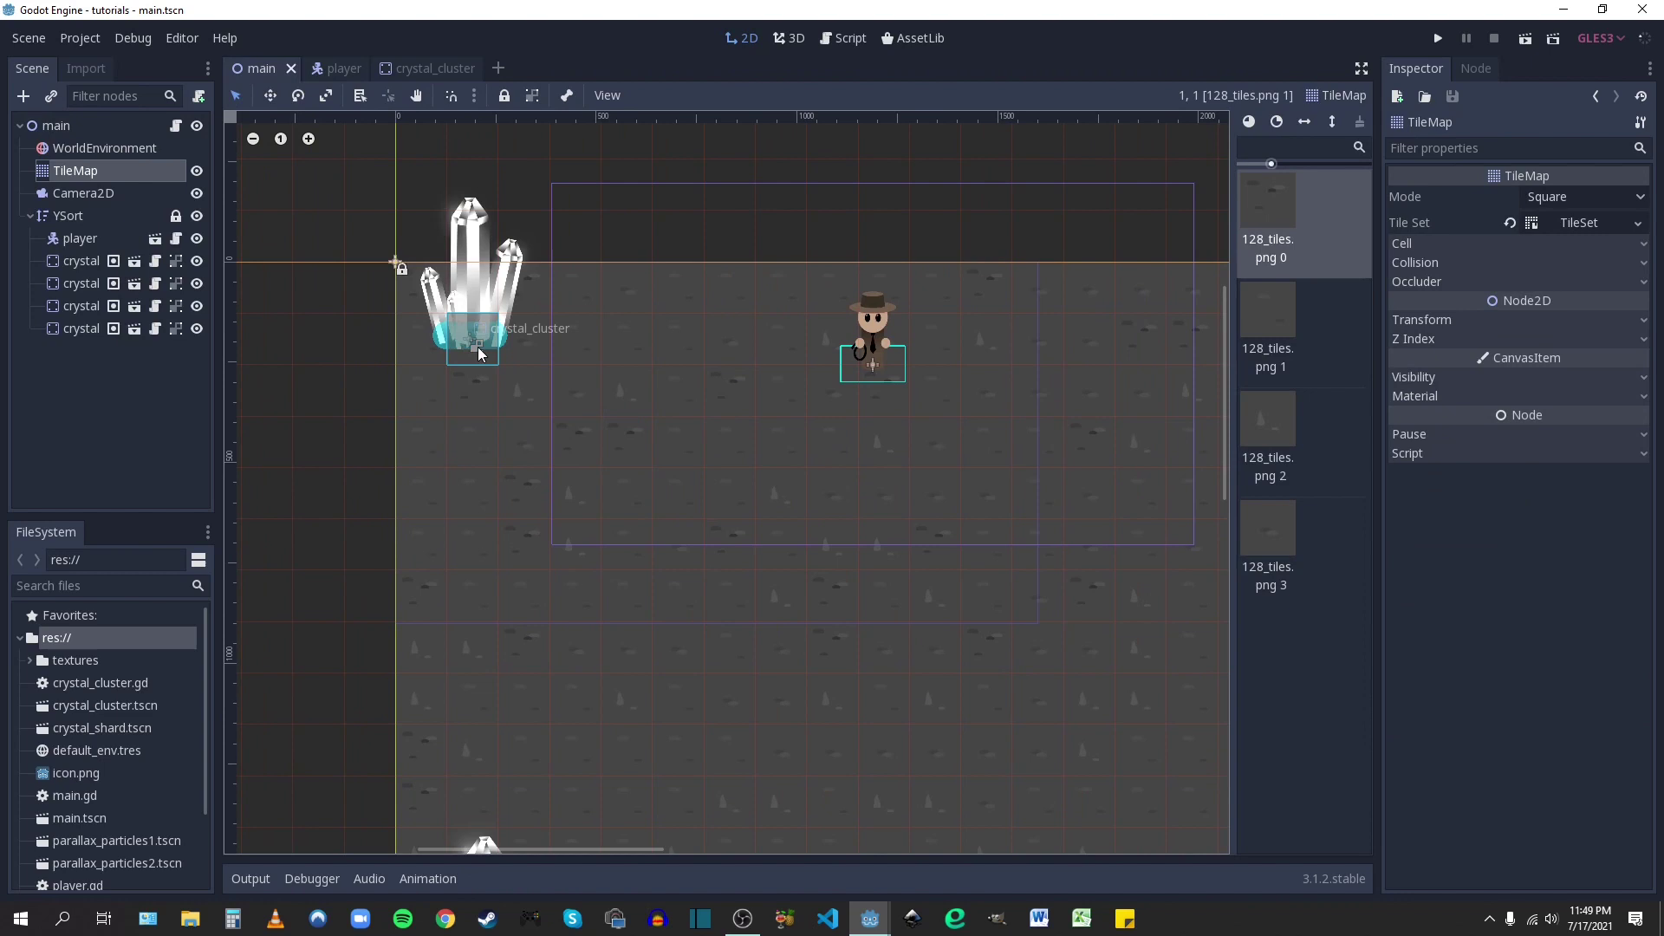
left_click(134, 261)
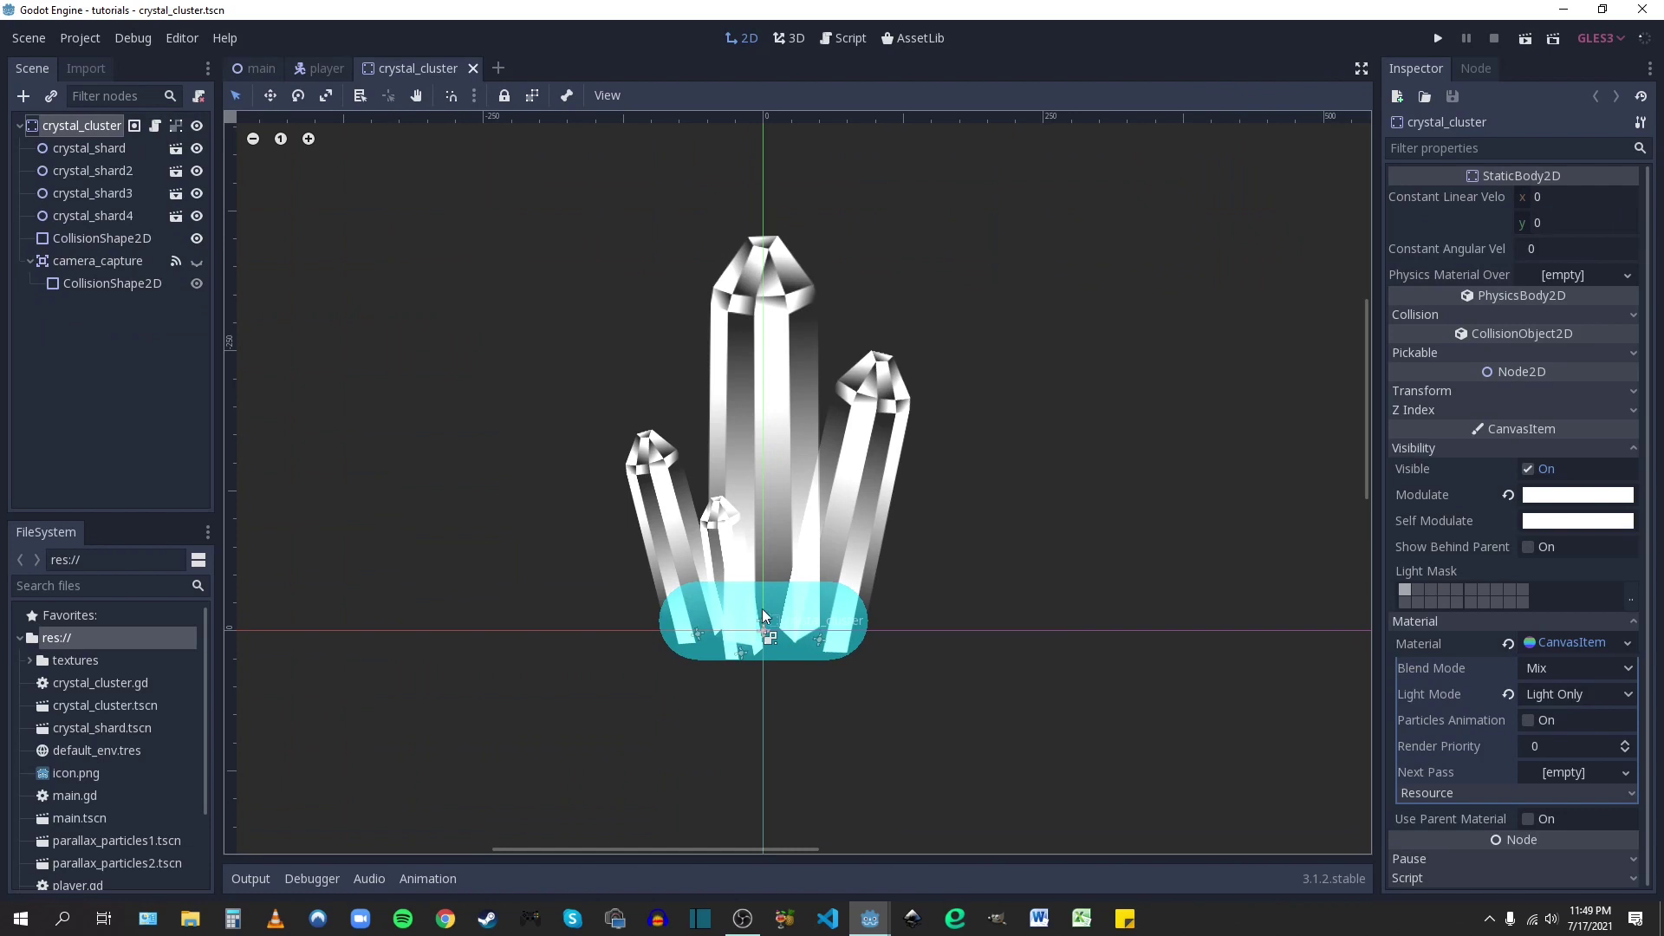
left_click(254, 68)
- Erase a 5×4 block of floor tiles below the player for the pond
scroll(996, 520, "up", 2)
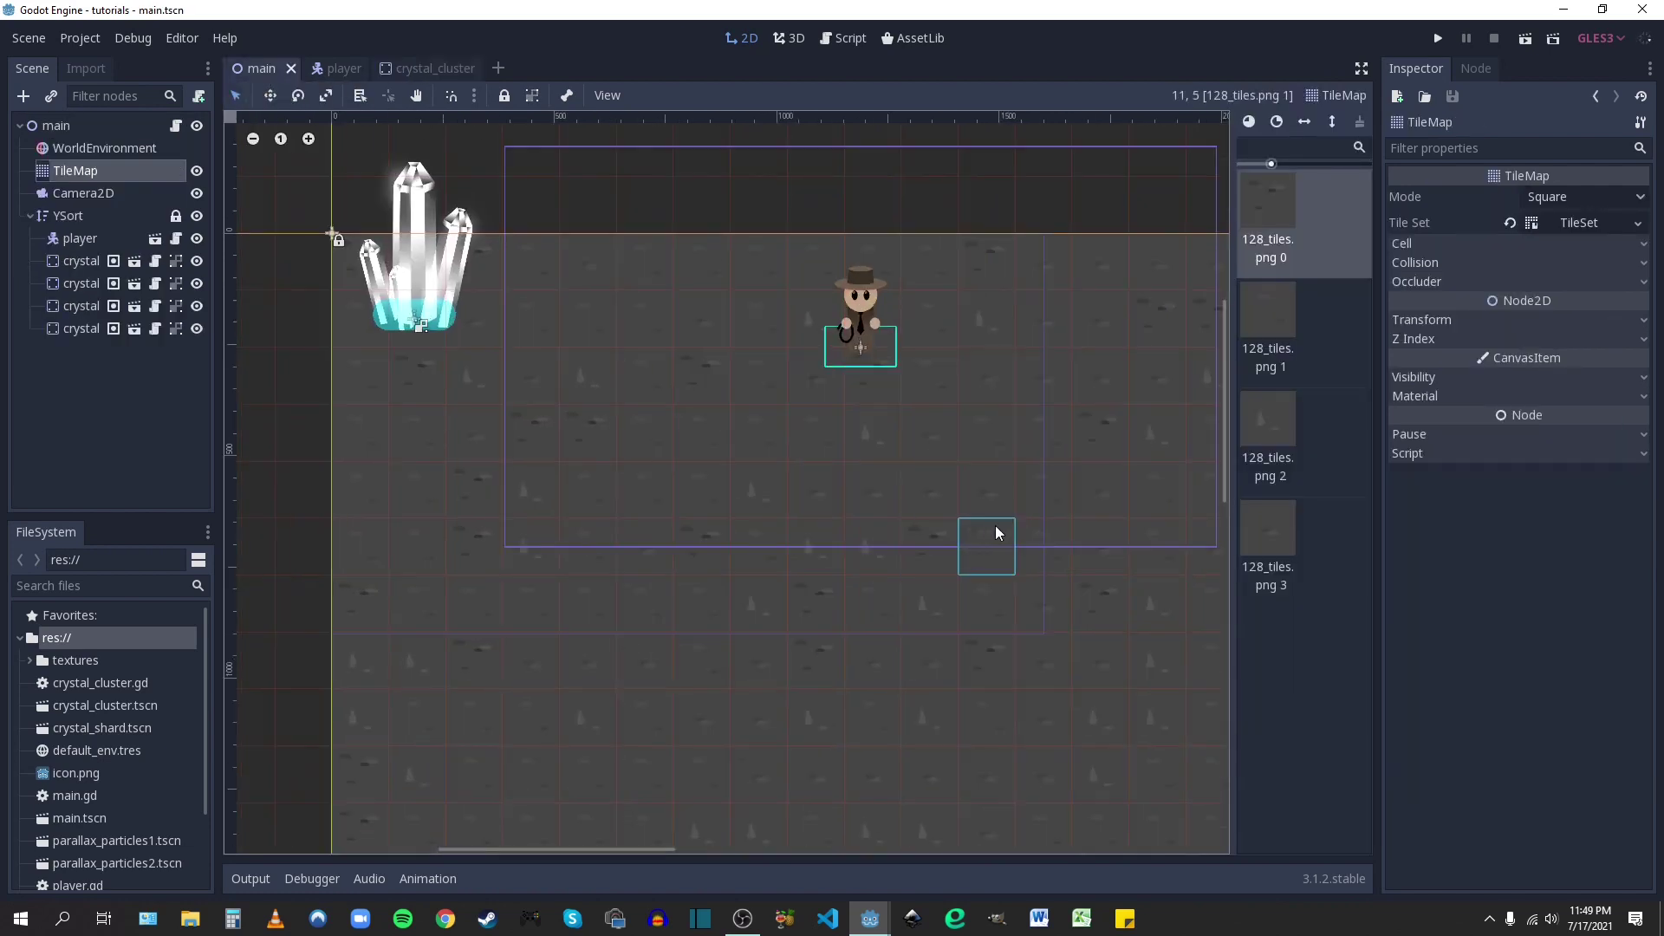
scroll(916, 472, "down", 3)
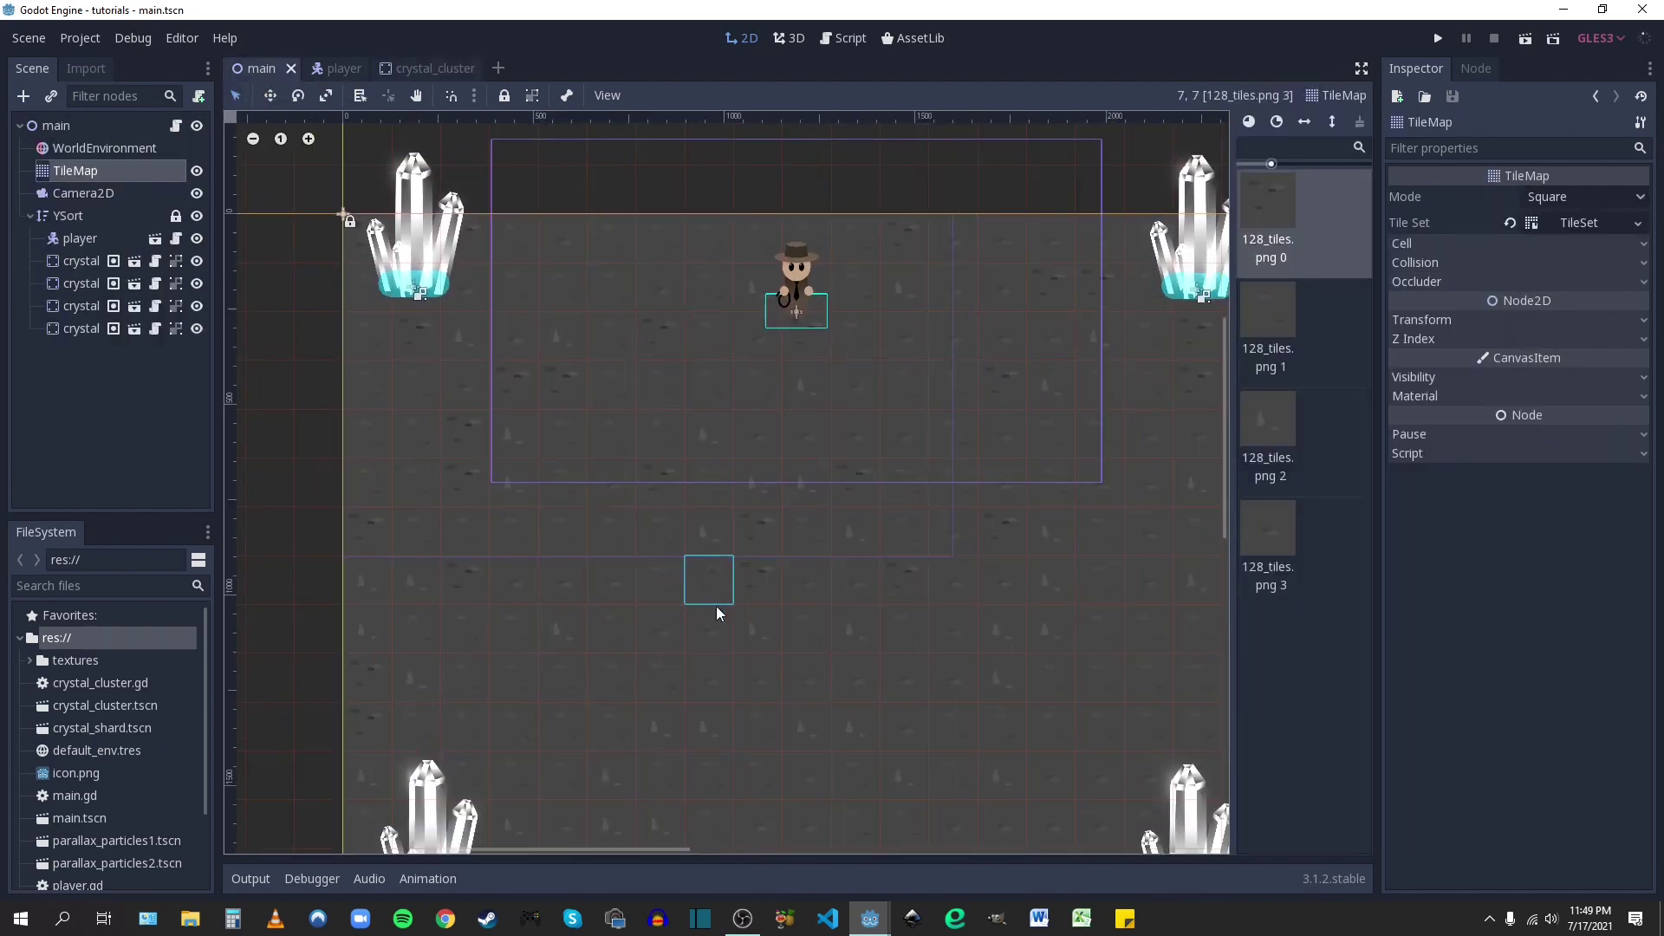
scroll(840, 503, "up", 1)
middle_click_drag(840, 503, 837, 476)
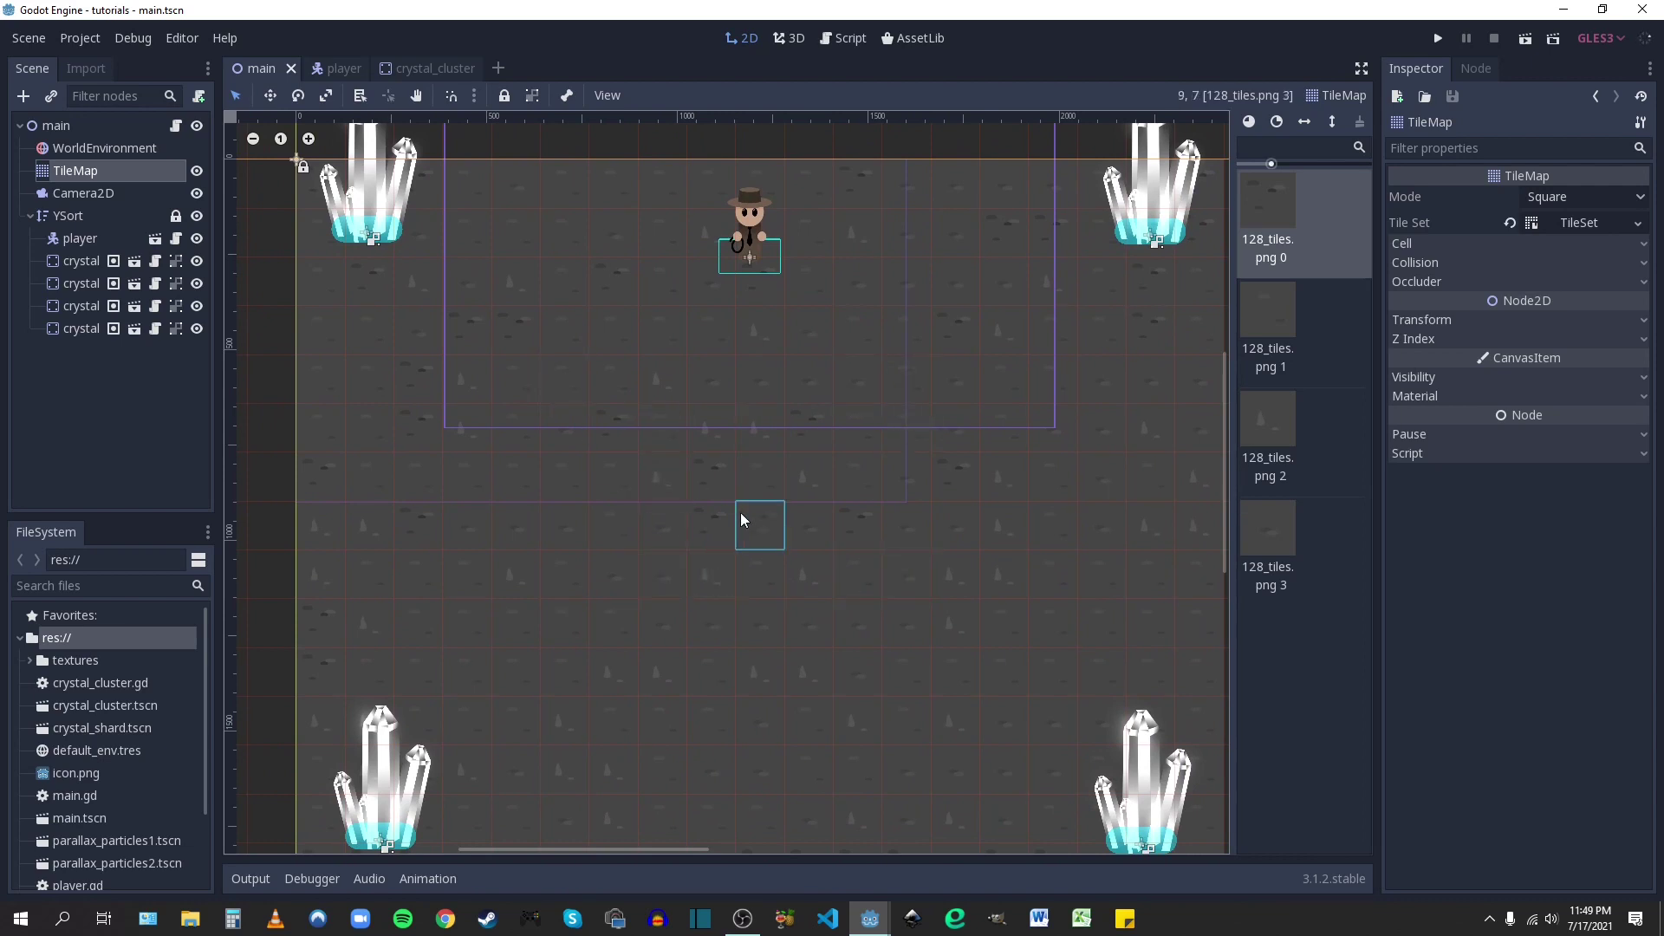
mouse_move(802, 427)
middle_mouse_down()
mouse_move(824, 465)
mouse_move(854, 413)
middle_mouse_up()
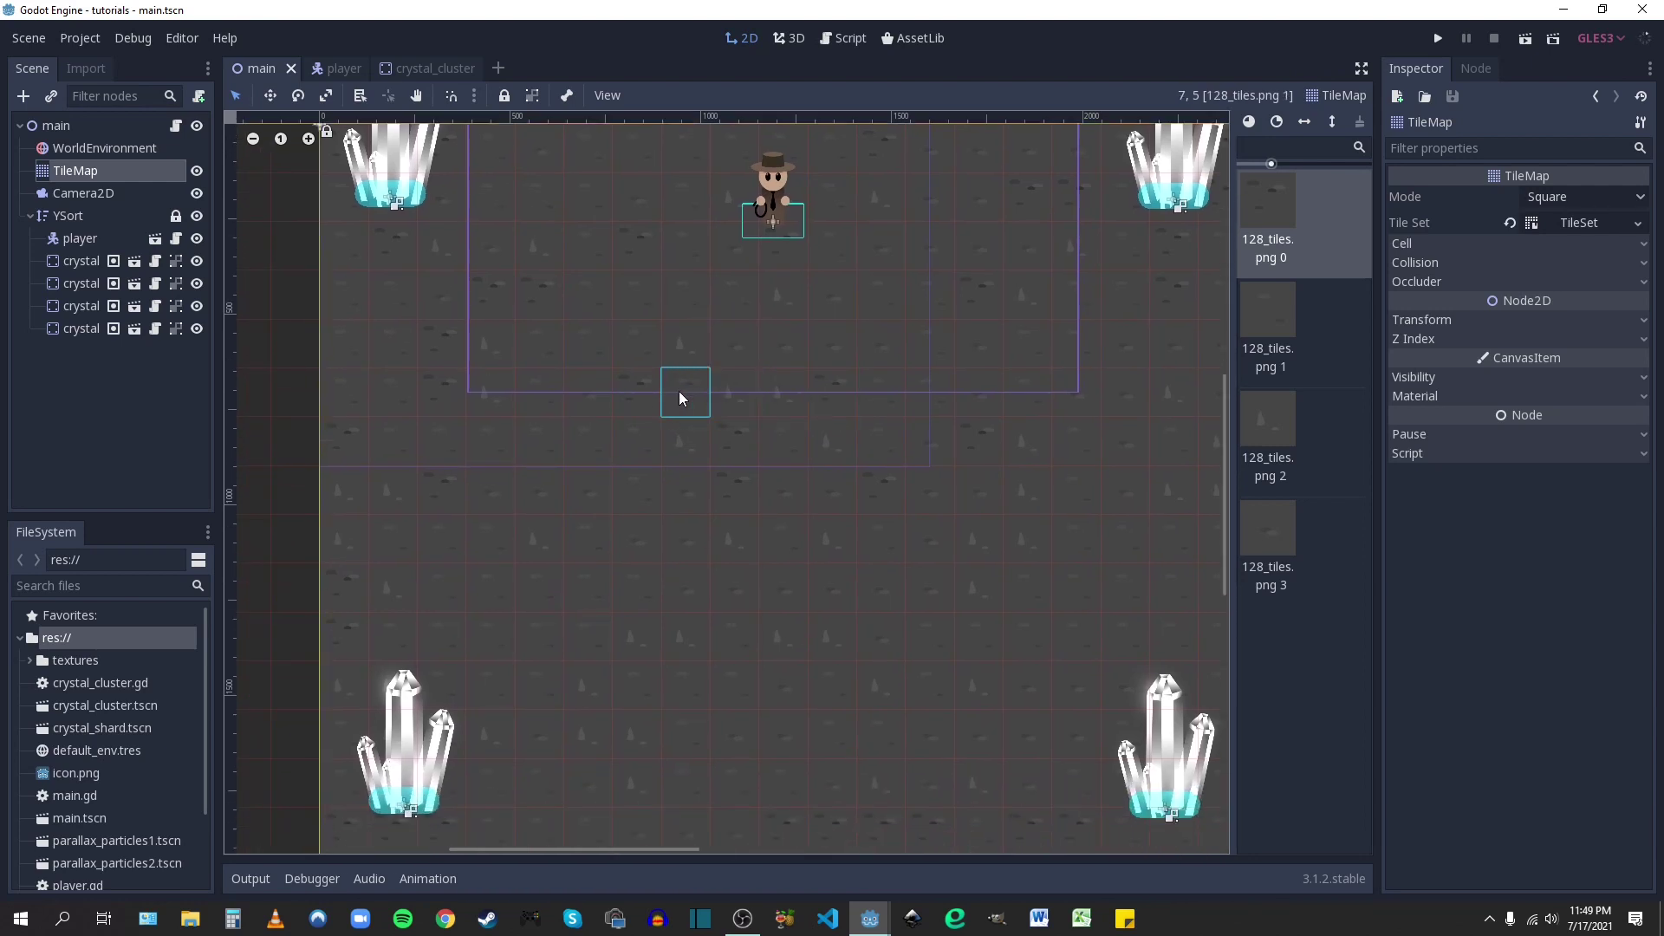
mouse_move(679, 399)
right_mouse_down()
mouse_move(872, 393)
mouse_move(881, 520)
mouse_move(822, 538)
mouse_move(687, 531)
mouse_move(791, 439)
mouse_move(845, 479)
mouse_move(731, 482)
mouse_move(683, 387)
mouse_move(669, 389)
right_mouse_up()
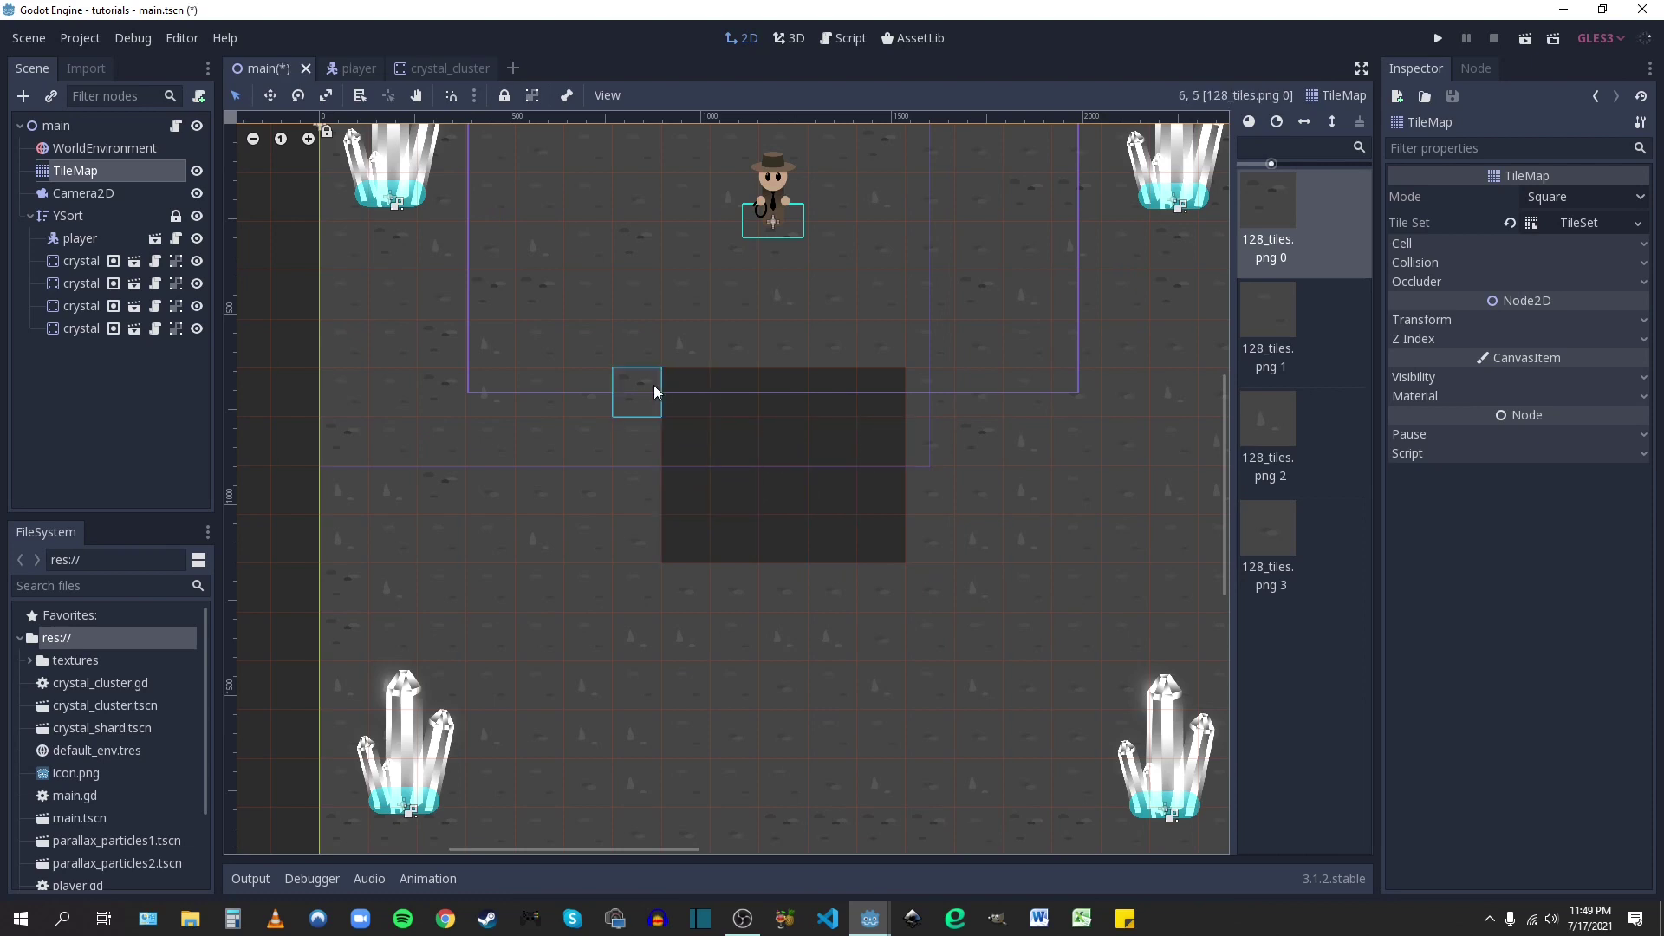
scroll(803, 431, "up", 4)
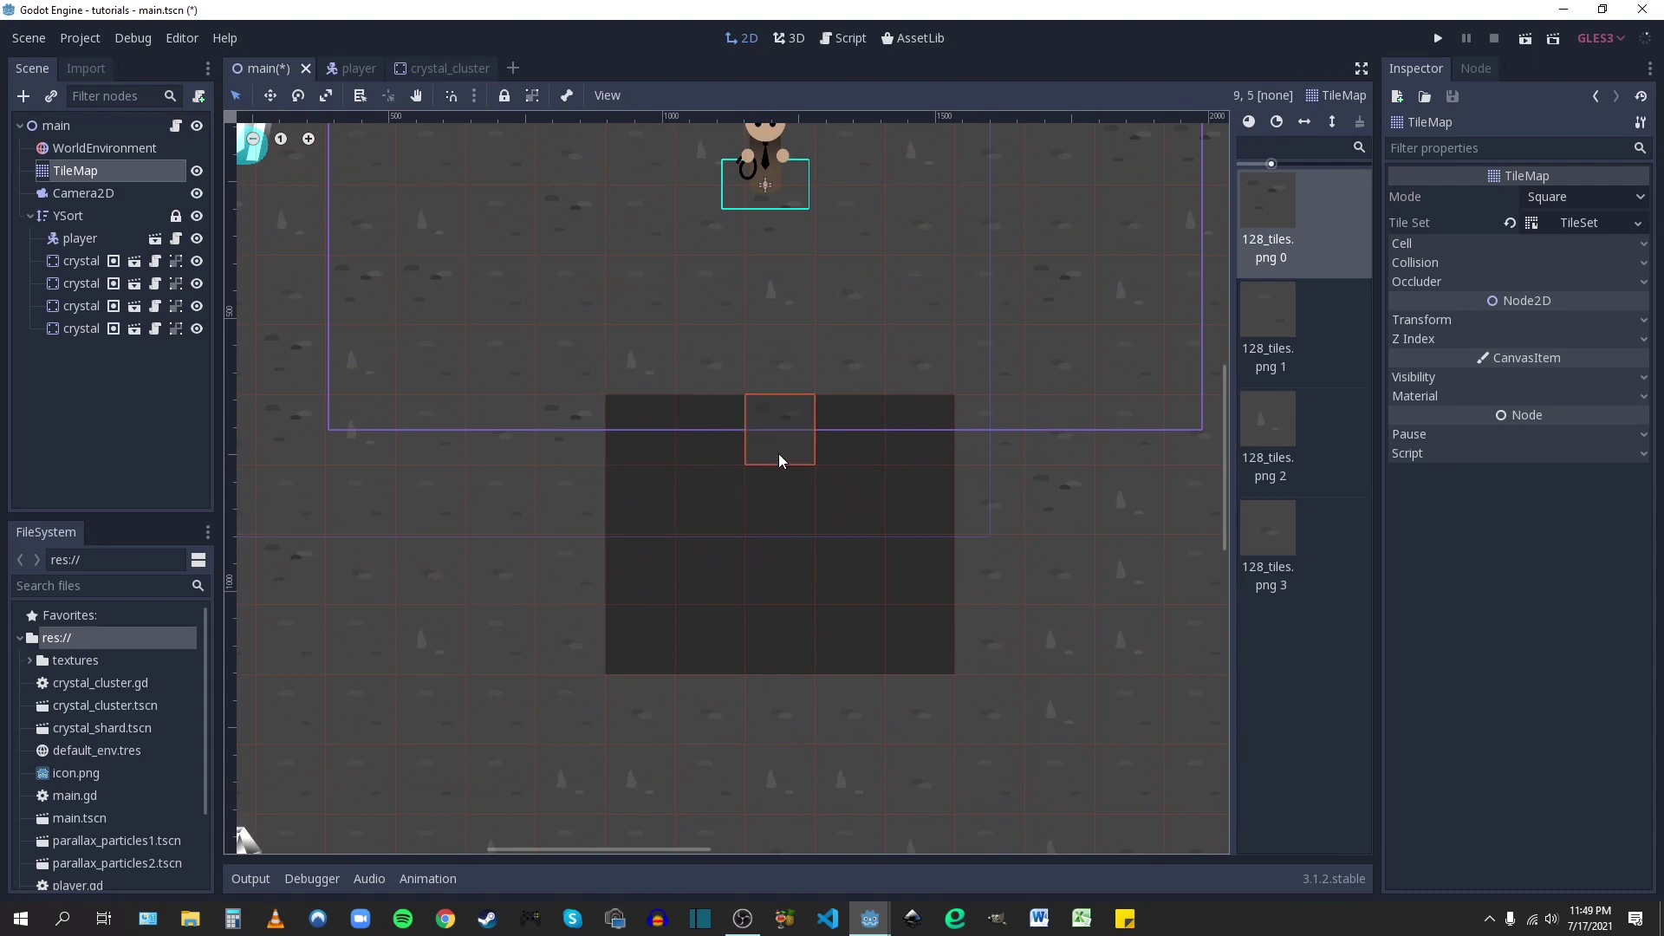
- Duplicate the adventure_guy sprite in the player scene
left_click(350, 68)
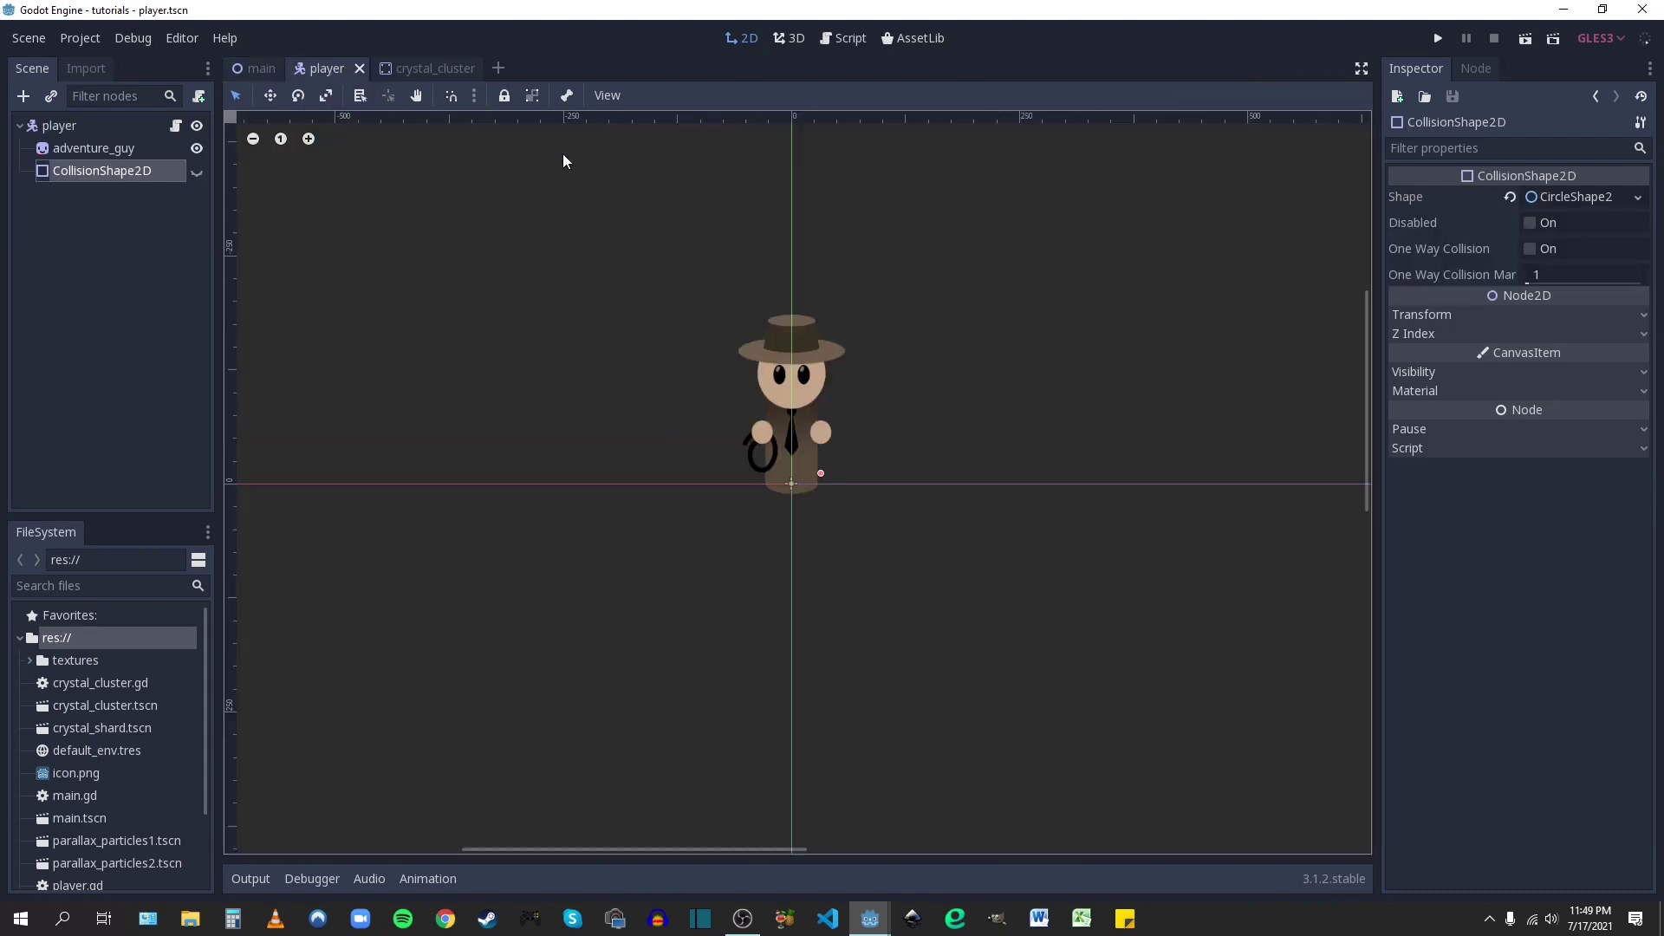
left_click(105, 153)
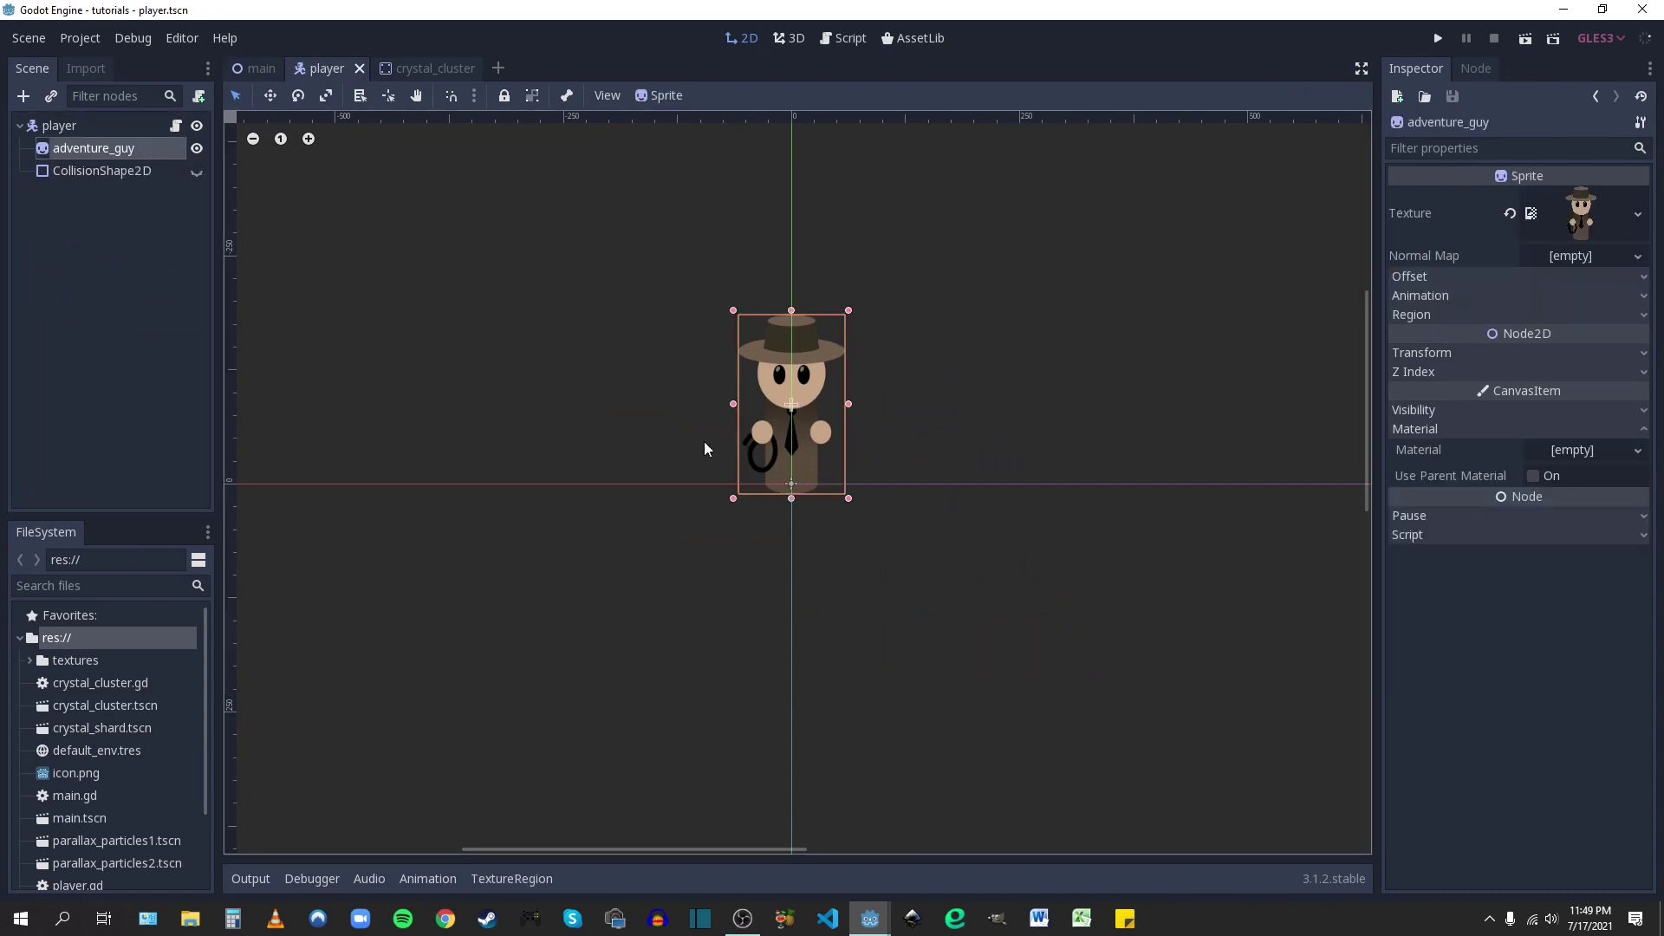
scroll(799, 360, "up", 2)
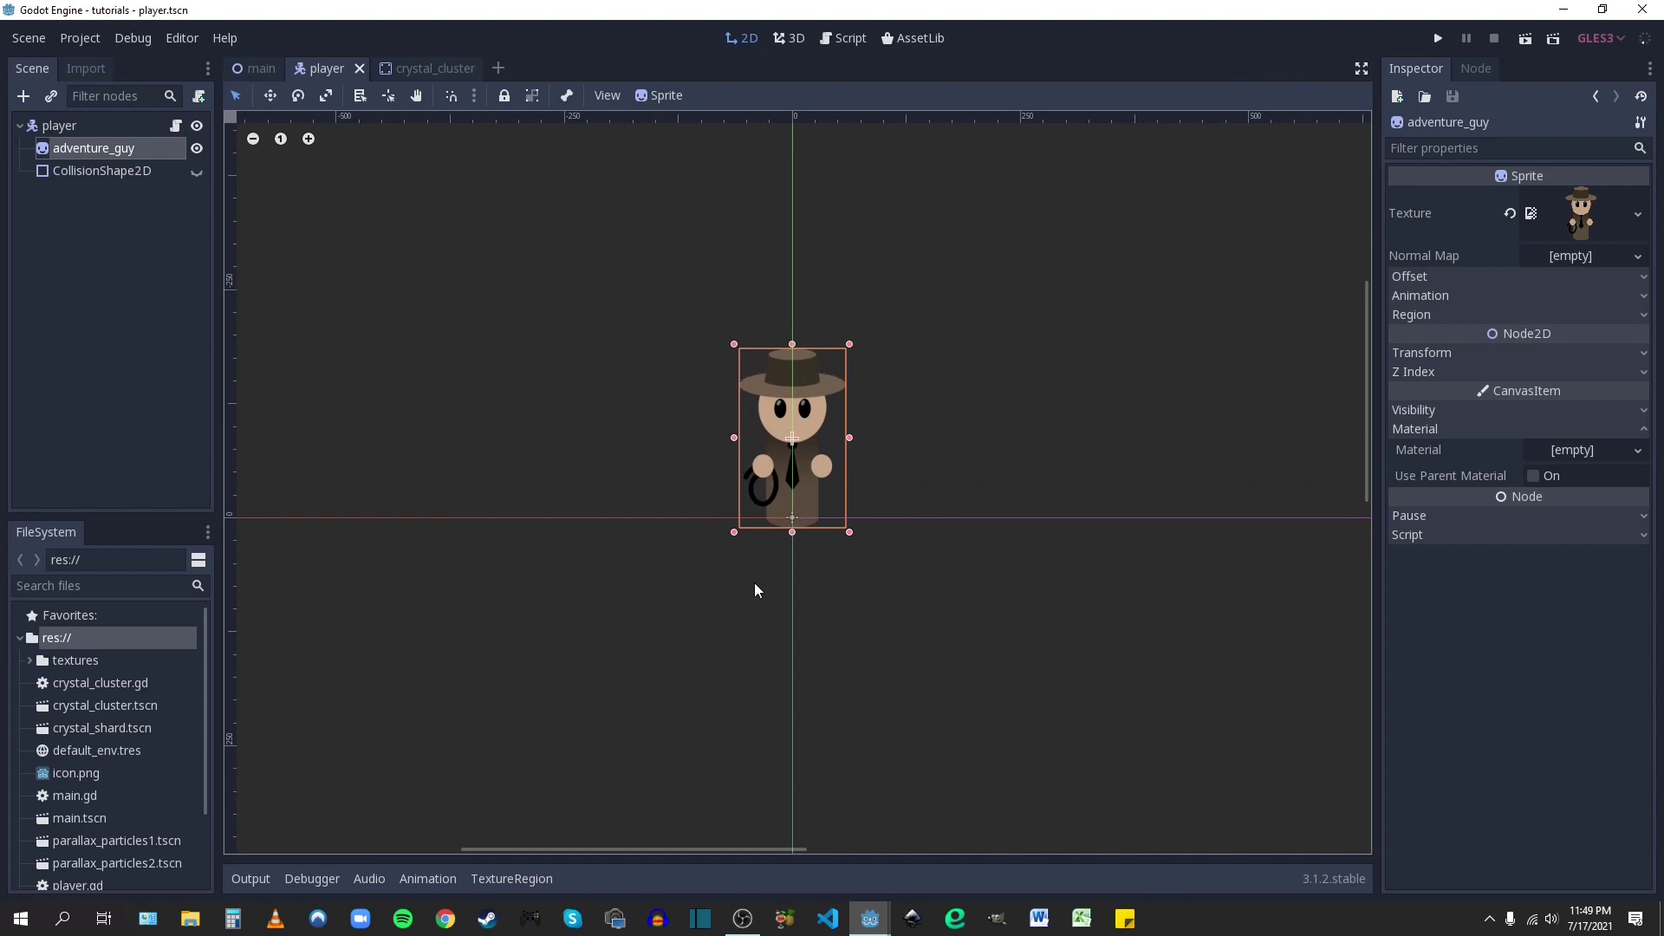
scroll(819, 501, "down", 3)
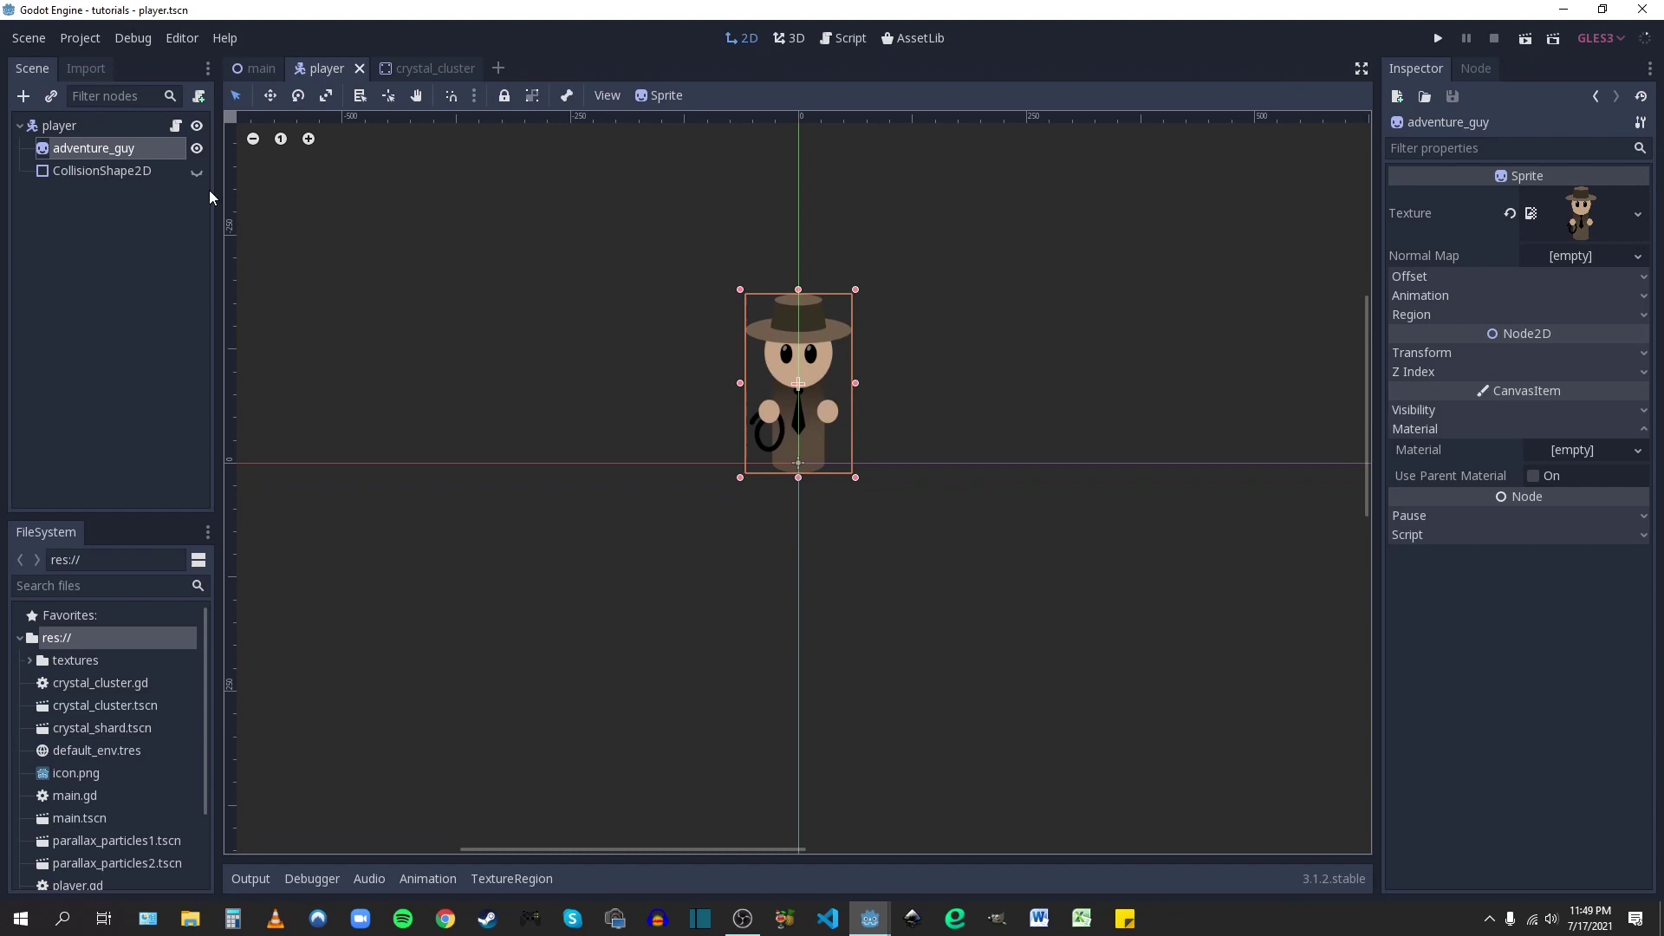
right_click(97, 157)
key("ctrl+d")
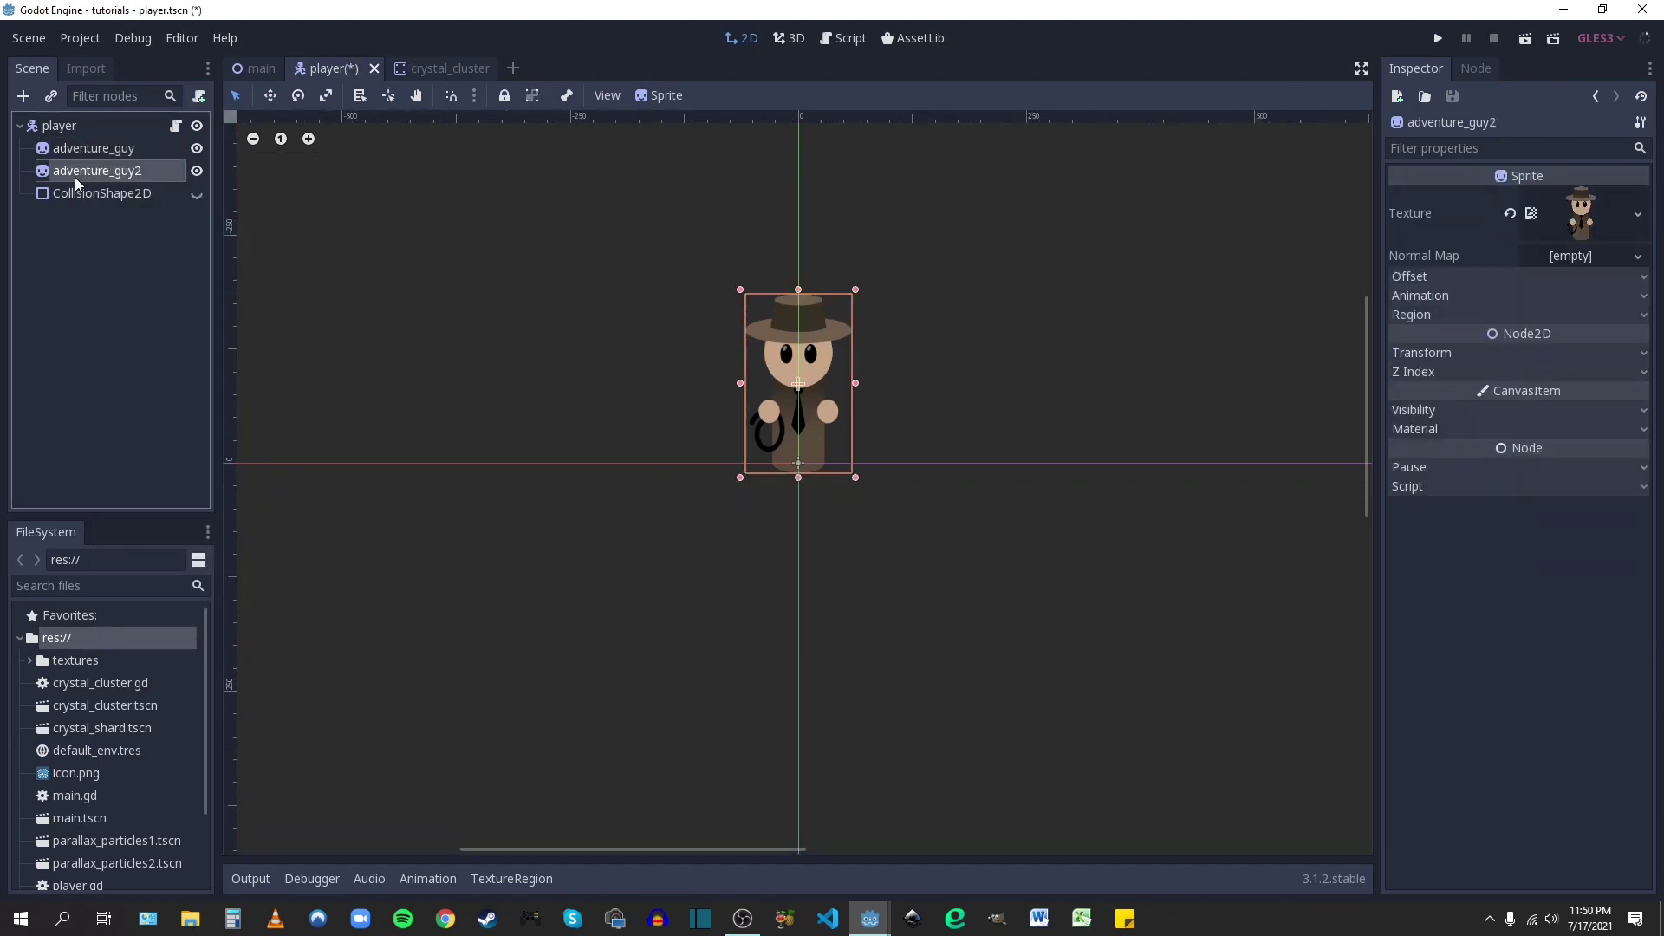
- Rename the copy to 'reflection' and order it above adventure_guy
double_click(148, 170)
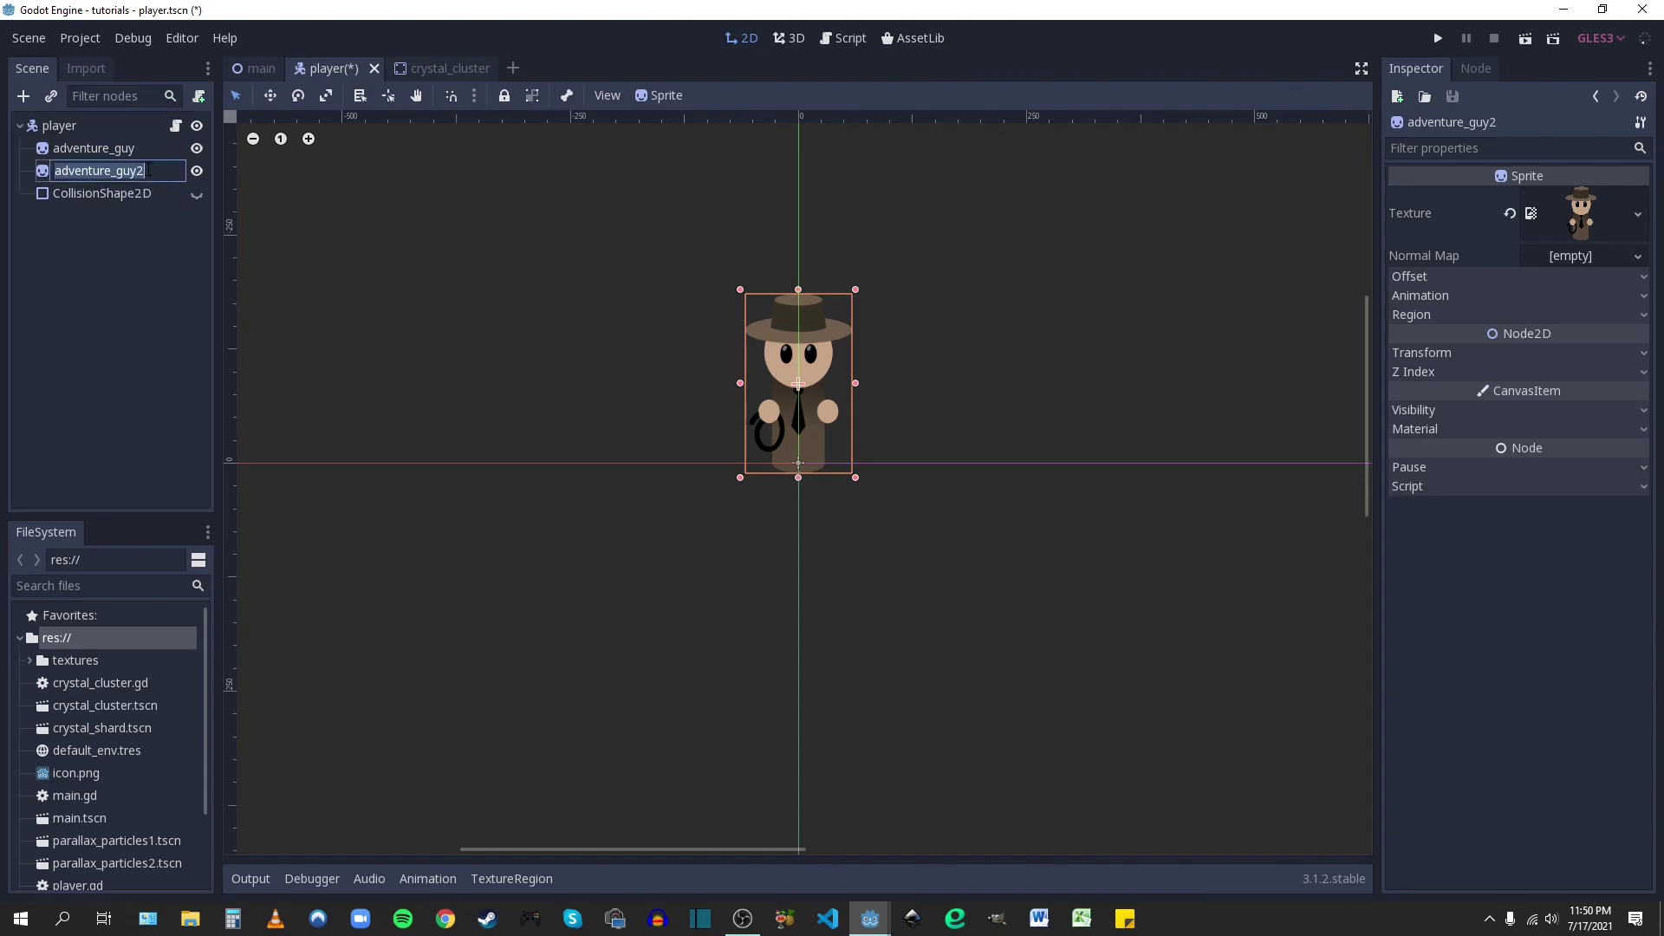
type("refl")
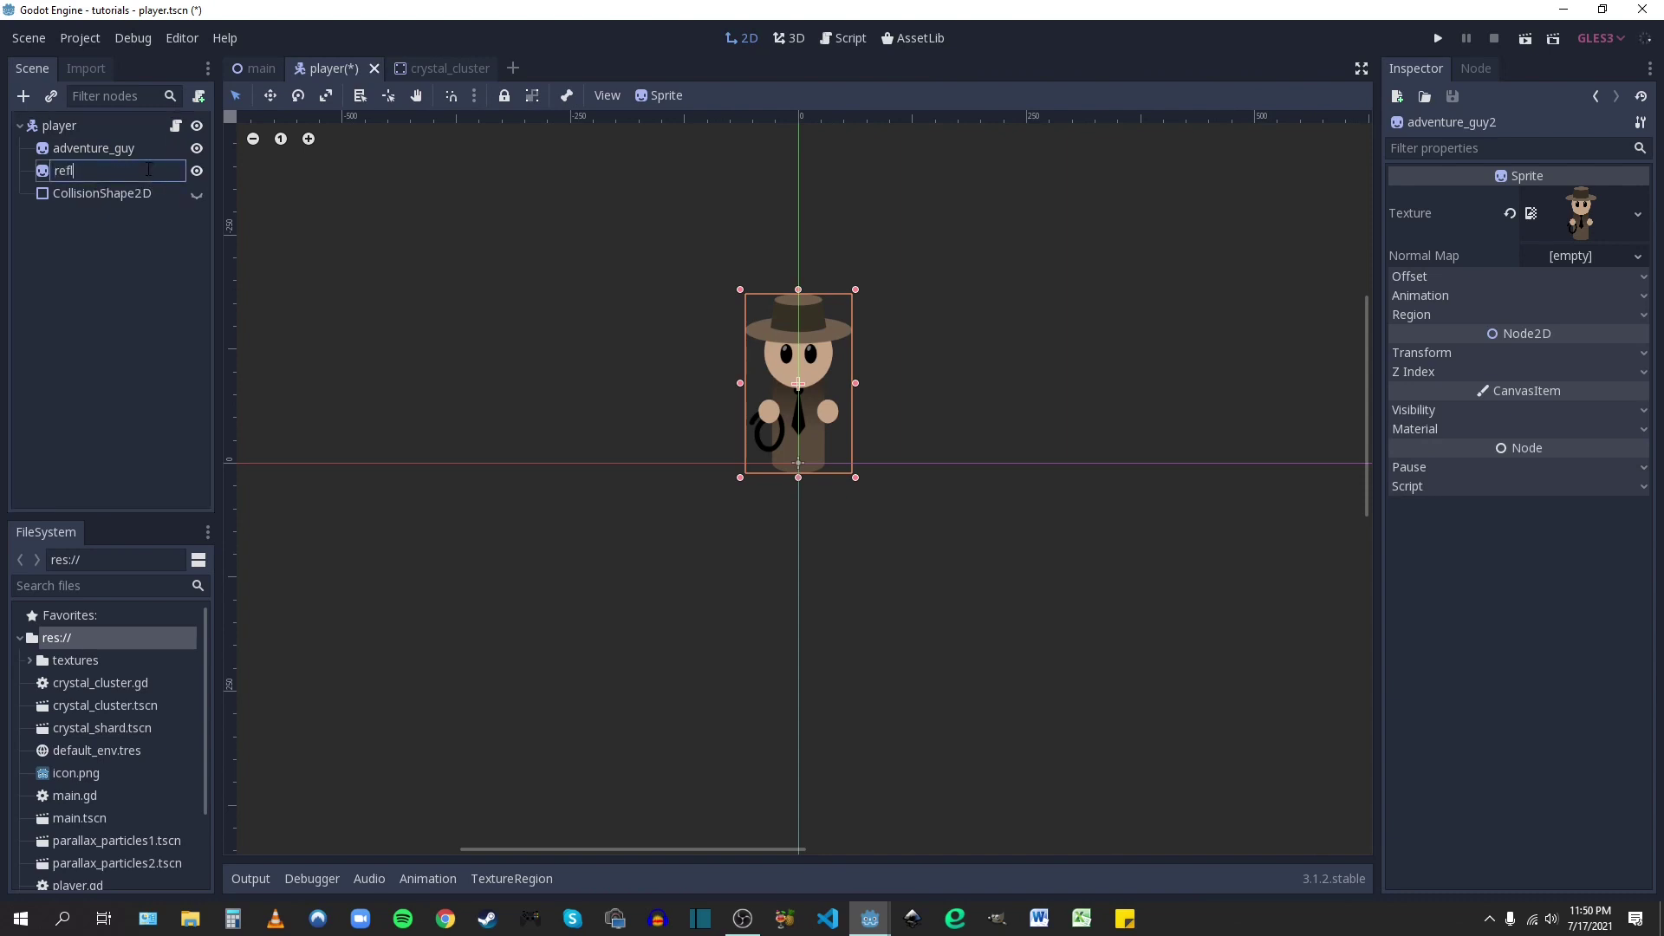
type("ection")
key("Return")
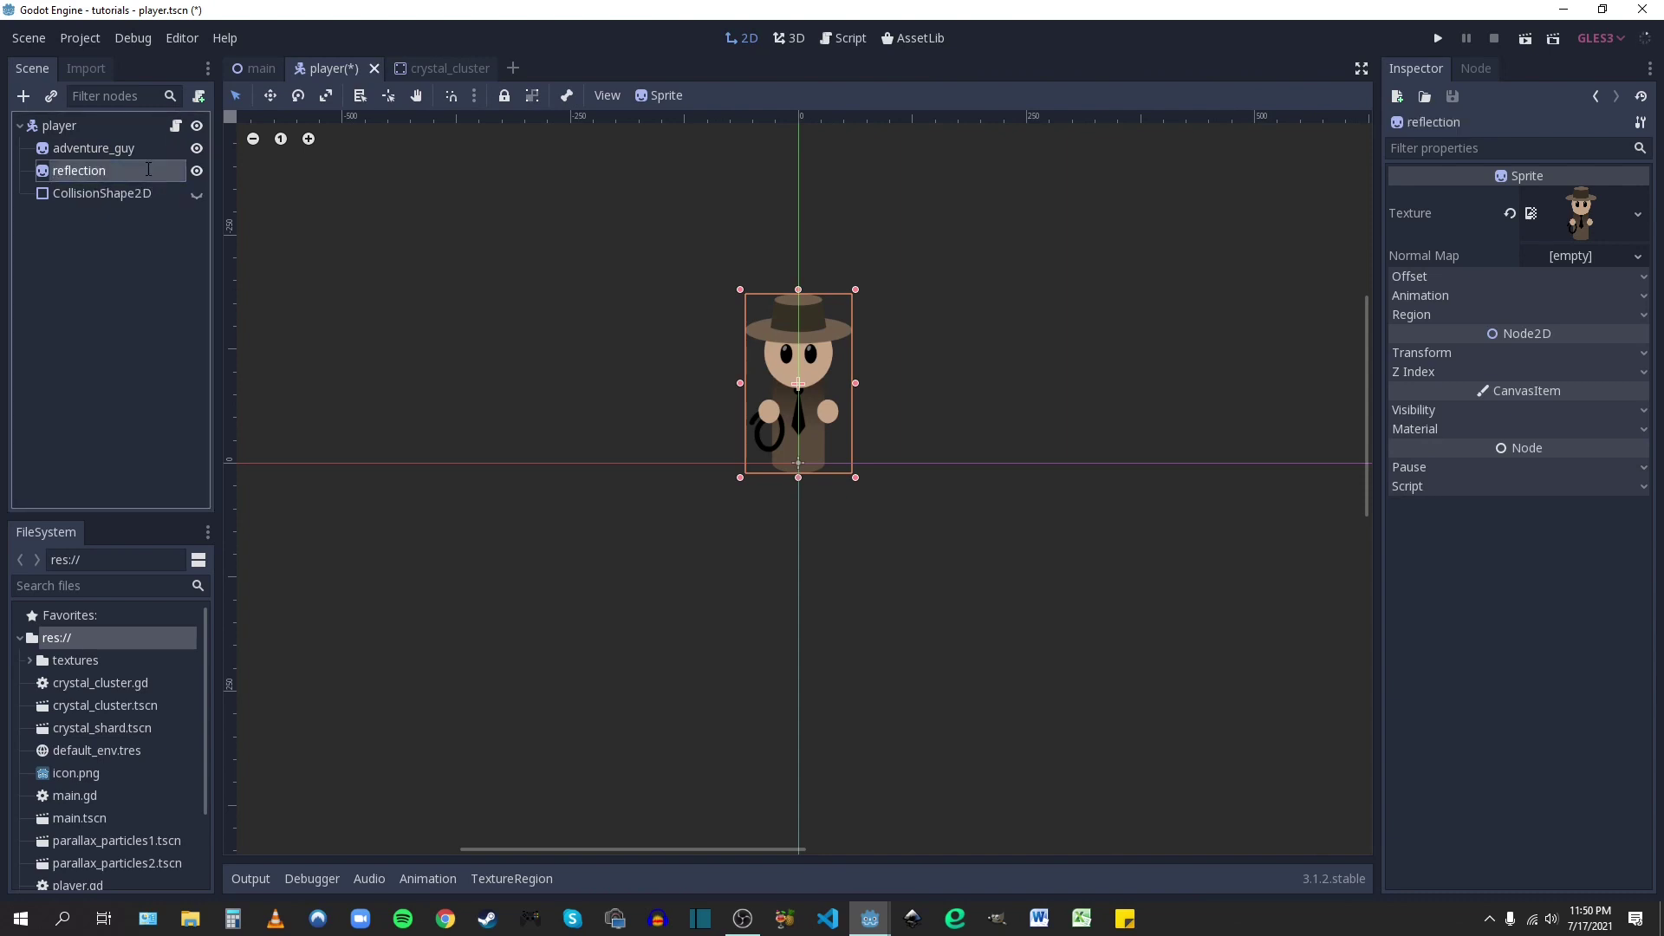
left_click_drag(80, 172, 85, 147)
- Flip the reflection sprite with Scale y -1 and move it below the player's feet (y 117.067)
left_click(86, 147)
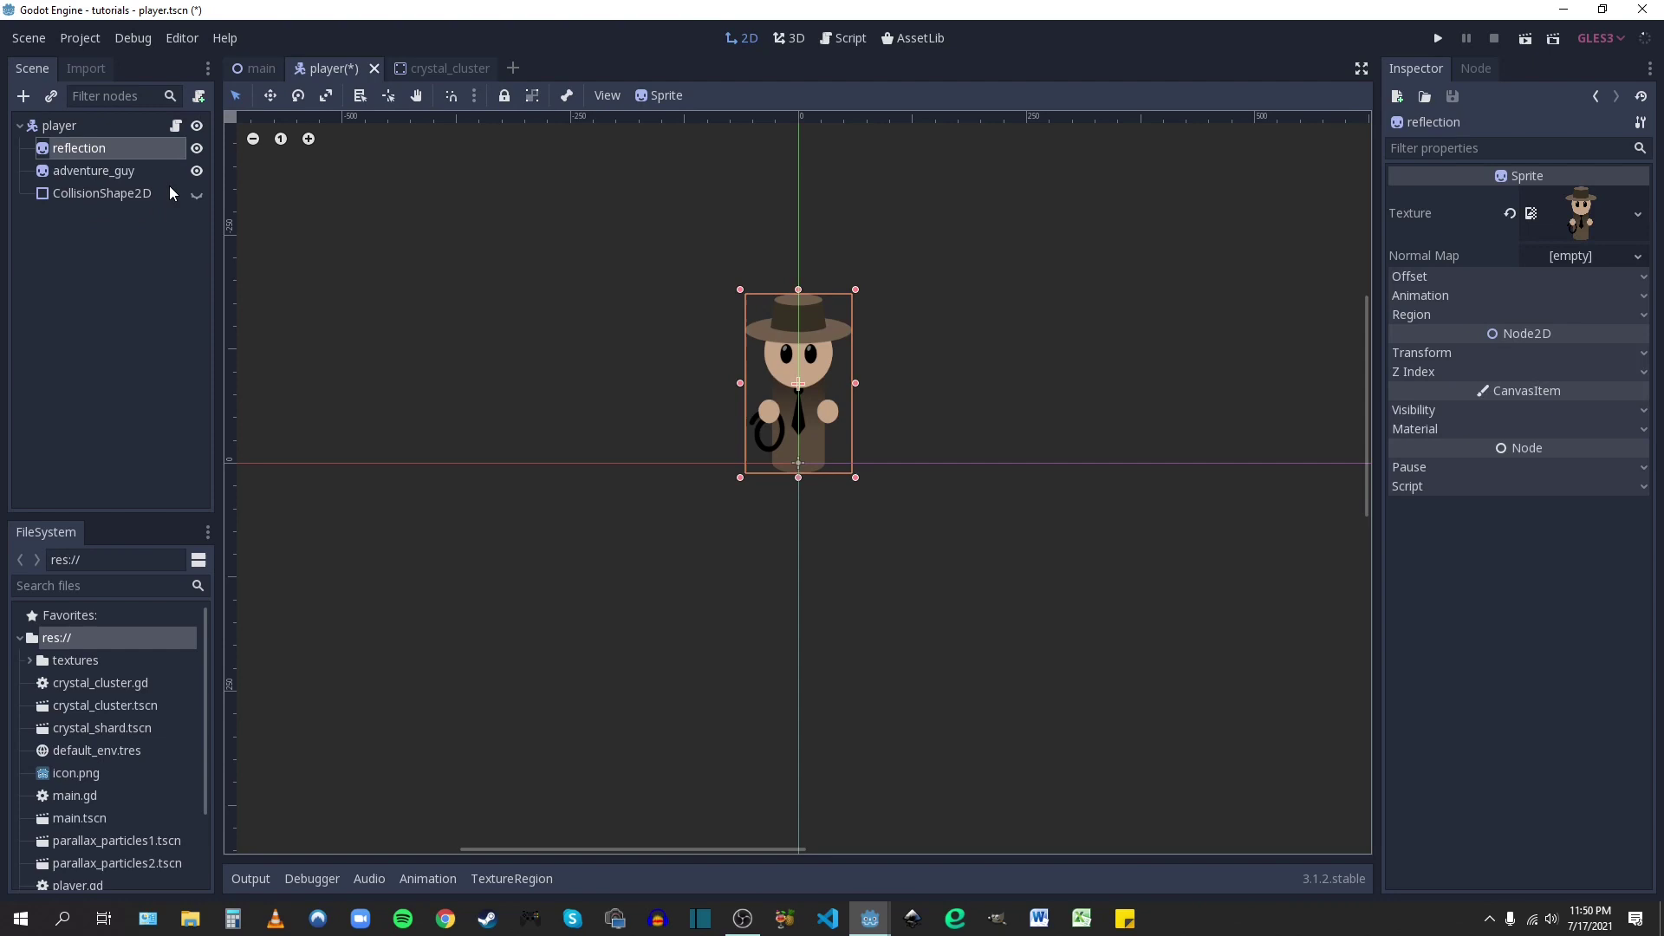
left_click(1396, 354)
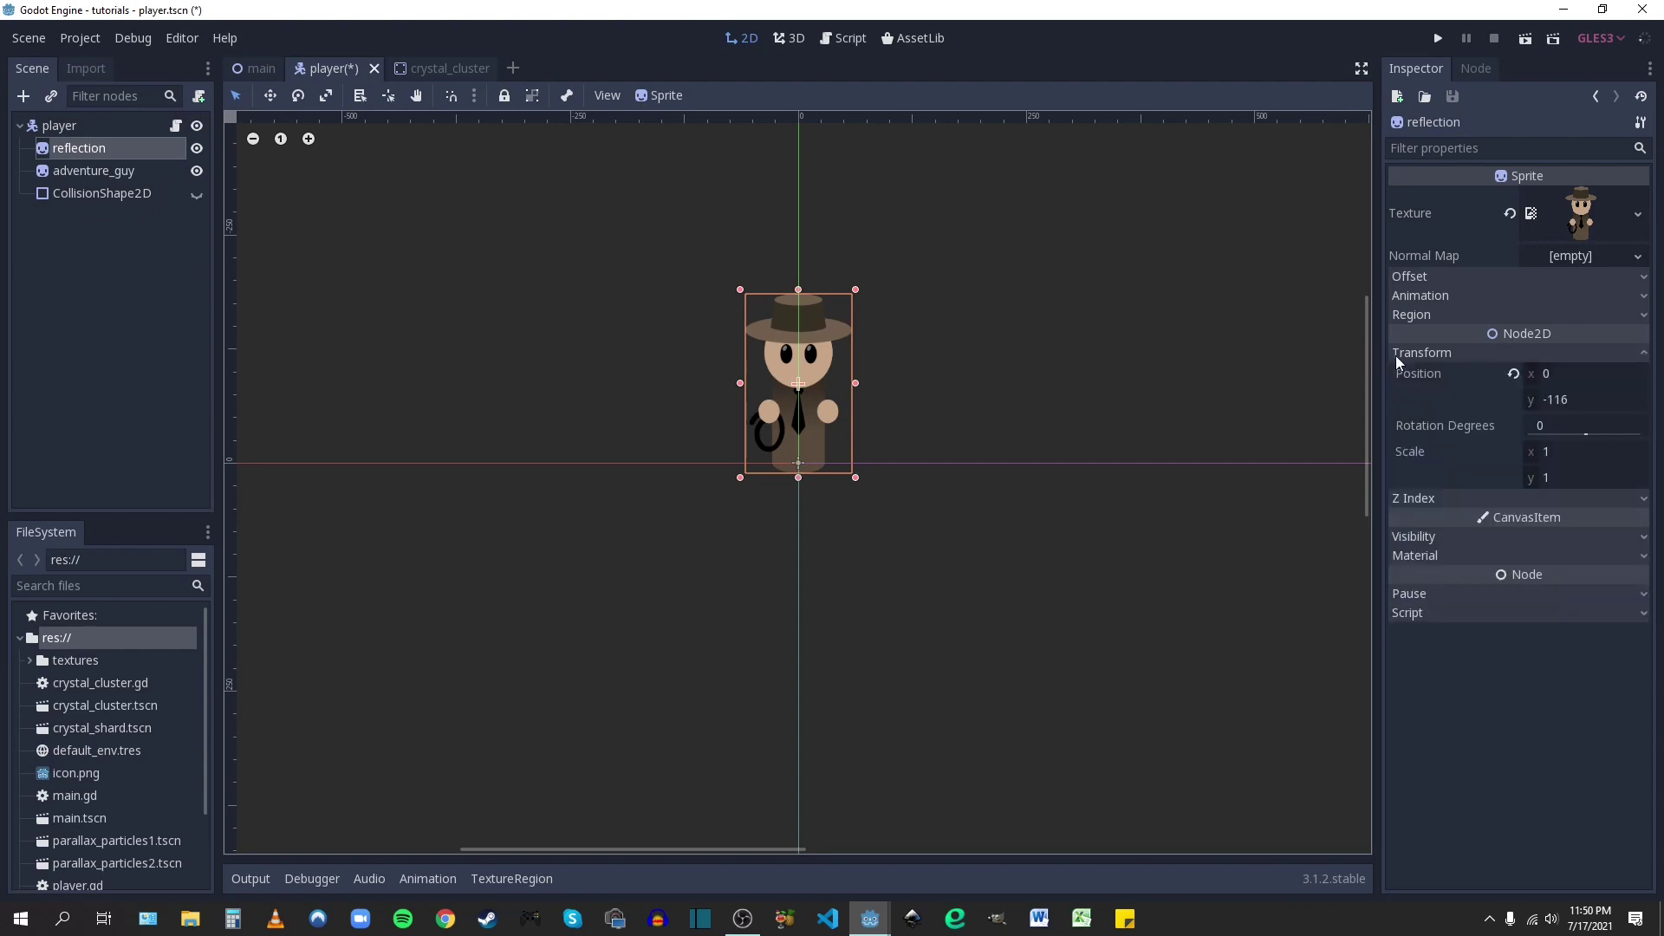
left_click(1559, 478)
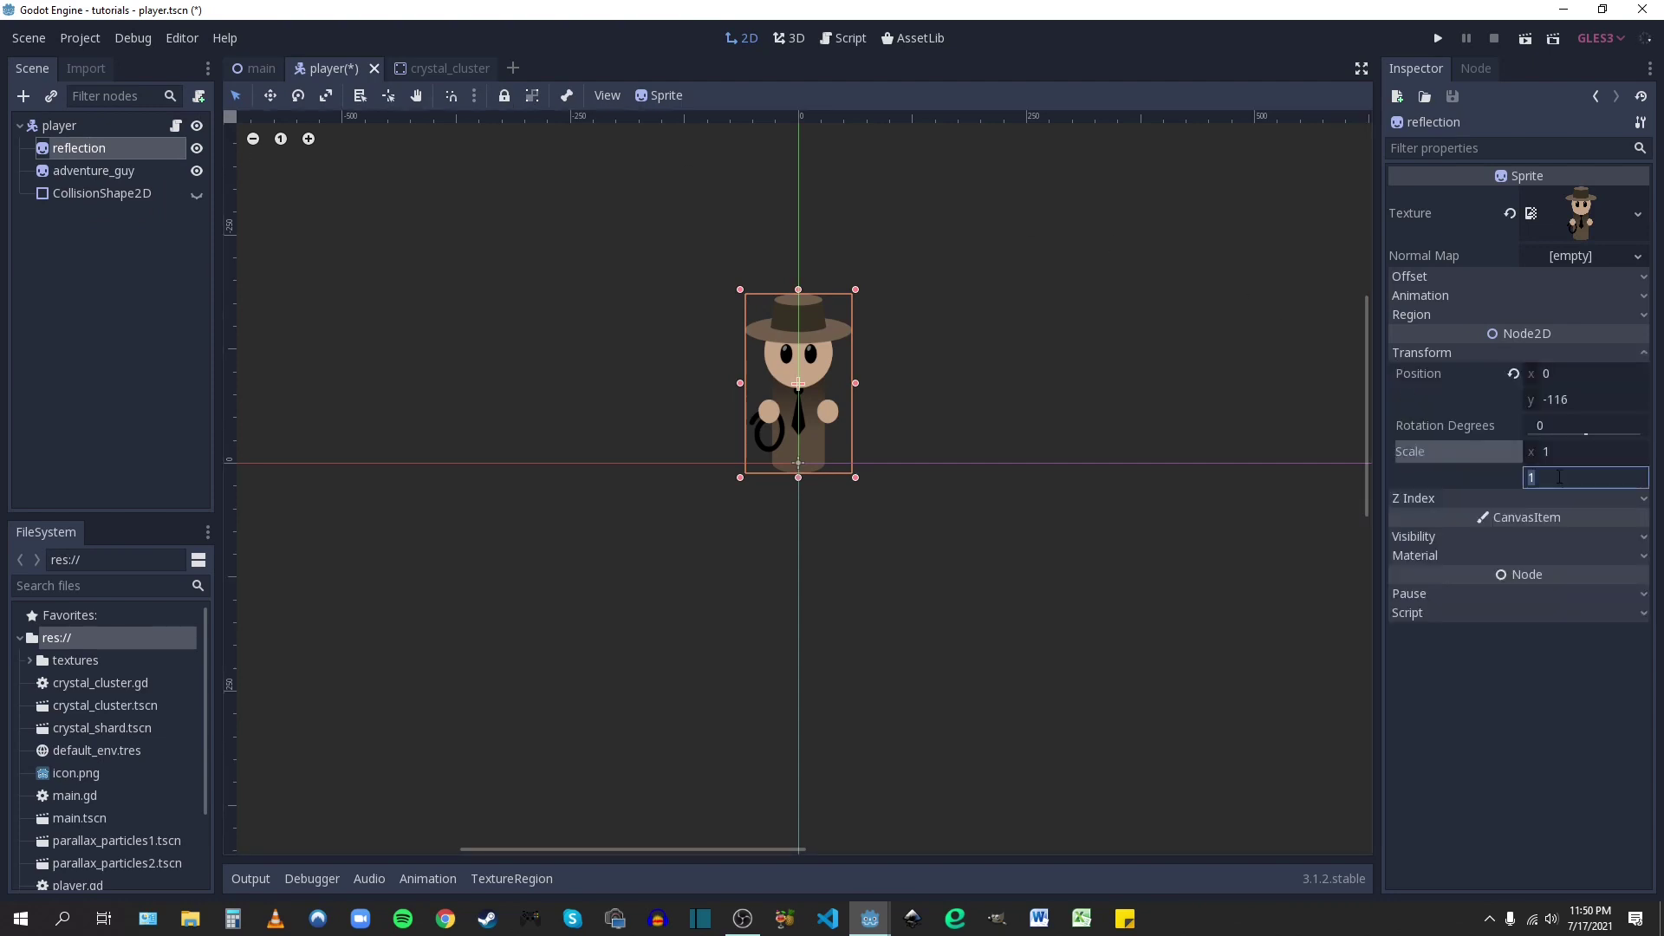
type("-1")
key("Return")
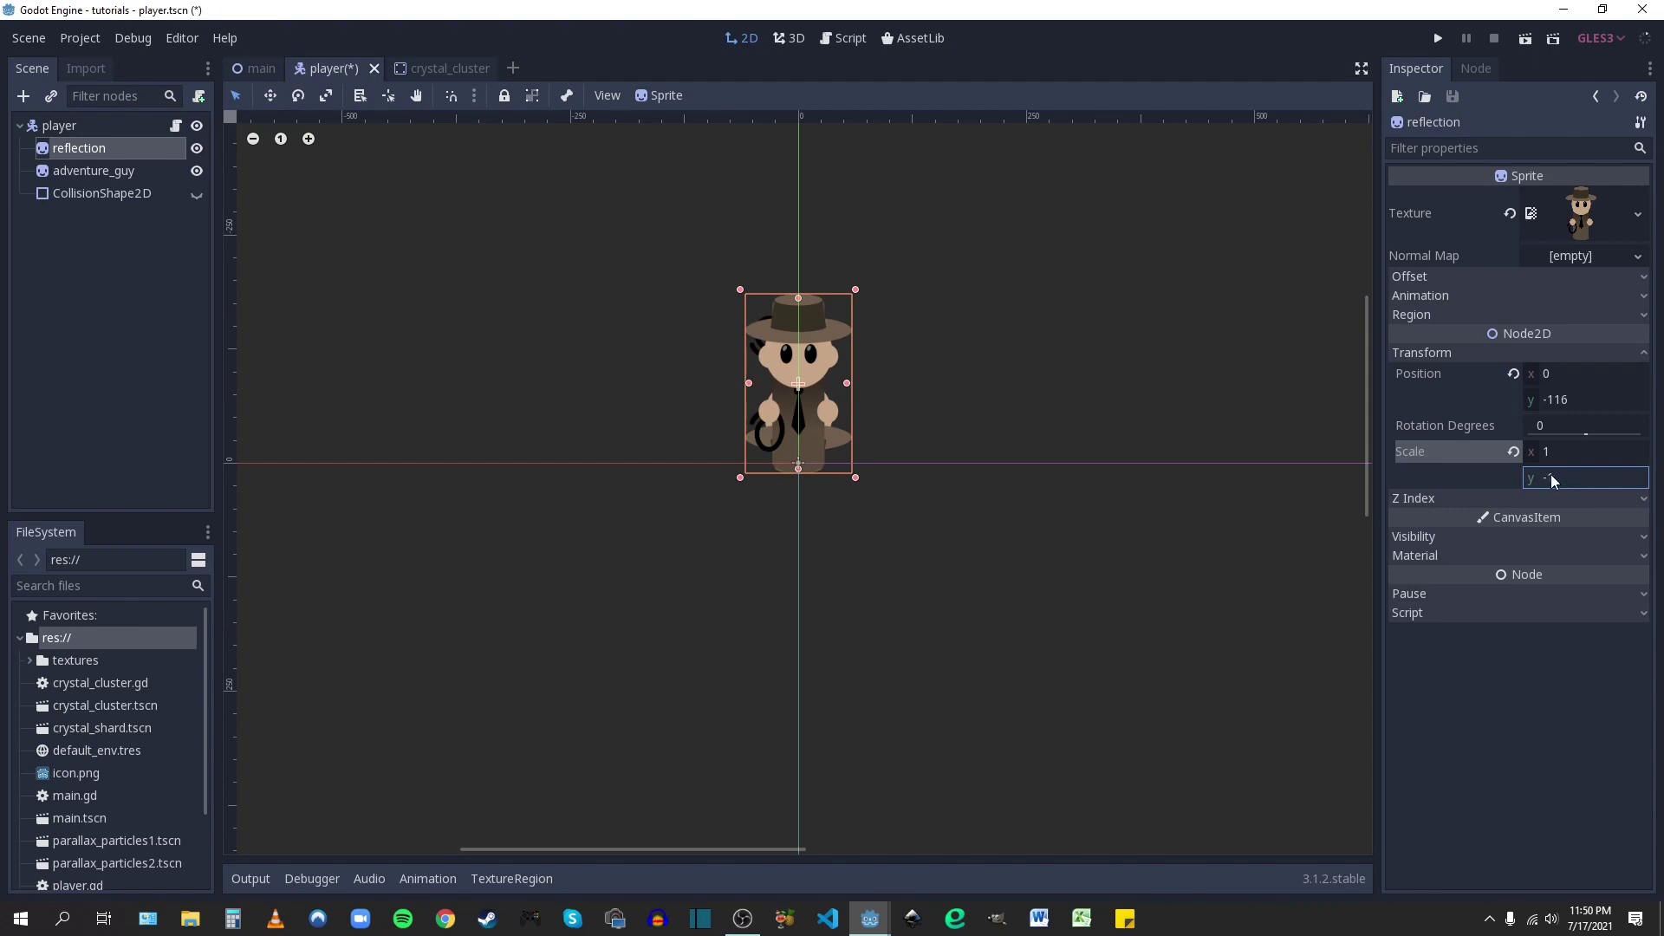
left_click(765, 415)
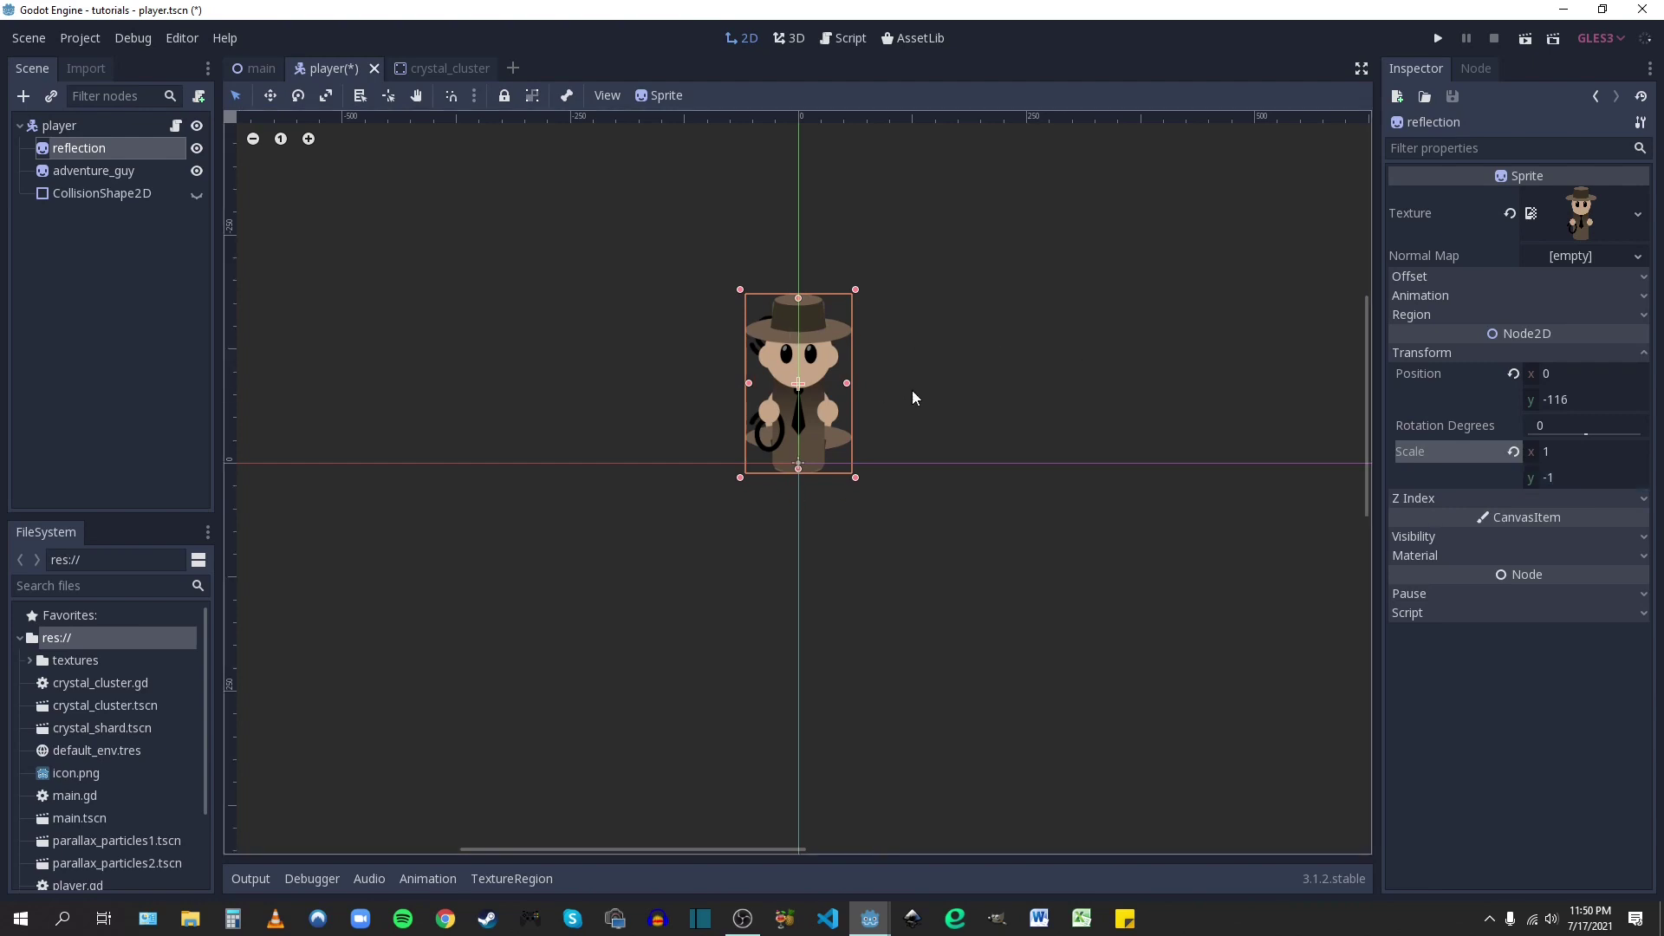
key("w")
left_click_drag(888, 320, 893, 469)
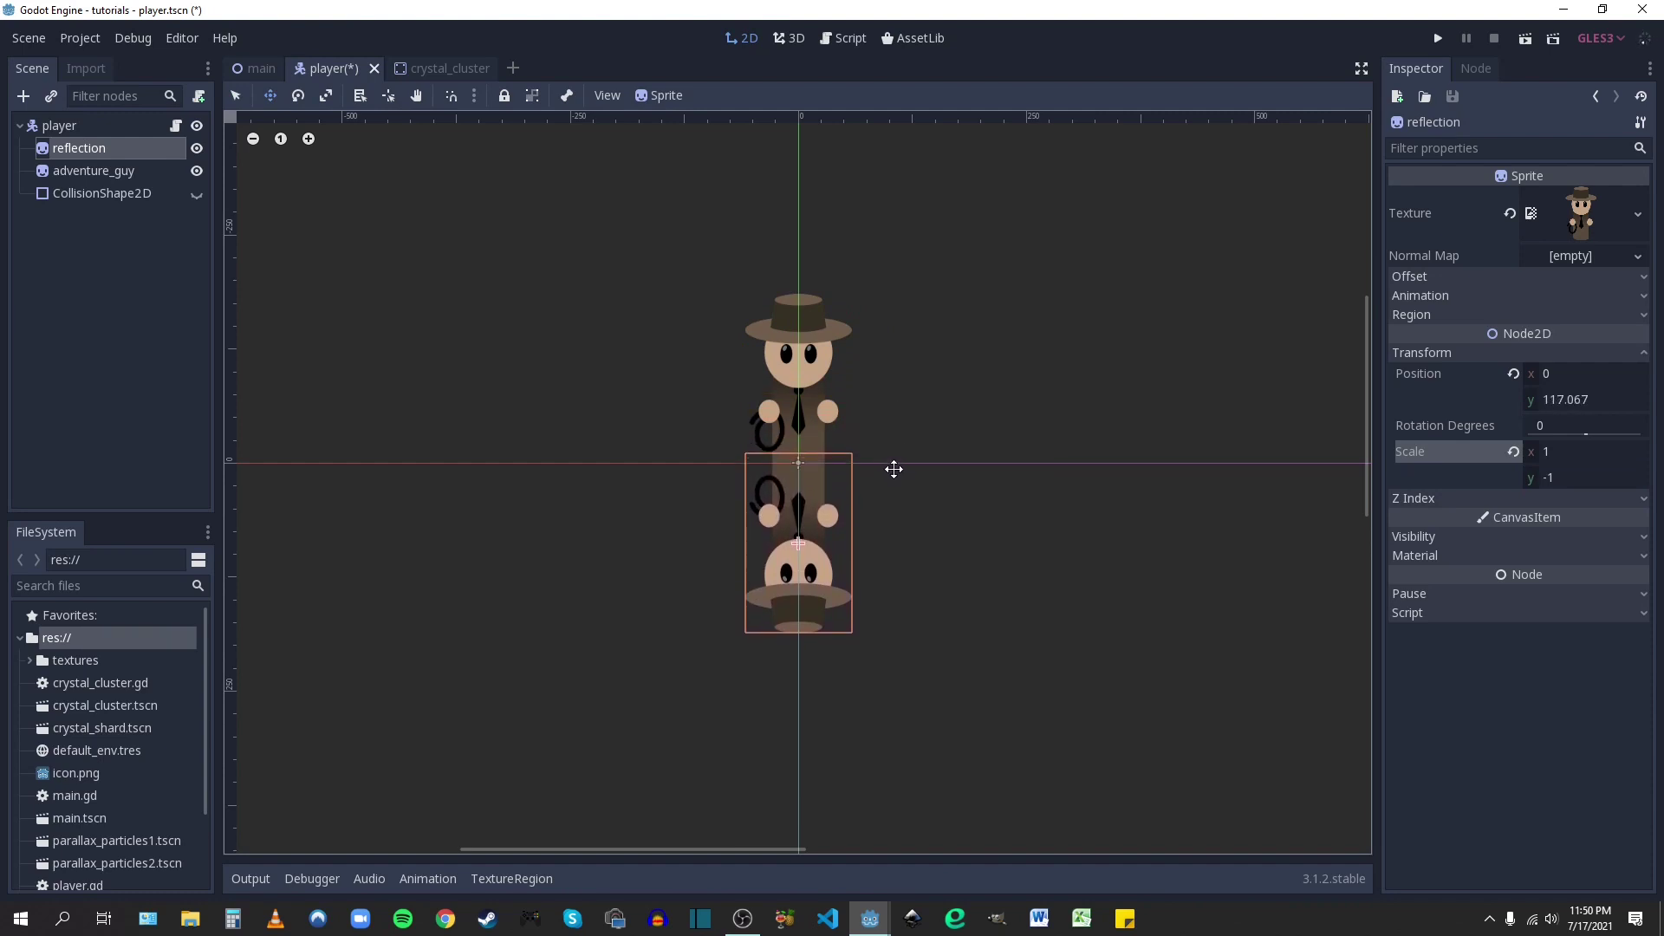
- Lower the reflection sprite's Modulate alpha to 76 so it looks faint
key("q")
left_click(936, 511)
scroll(870, 510, "up", 2)
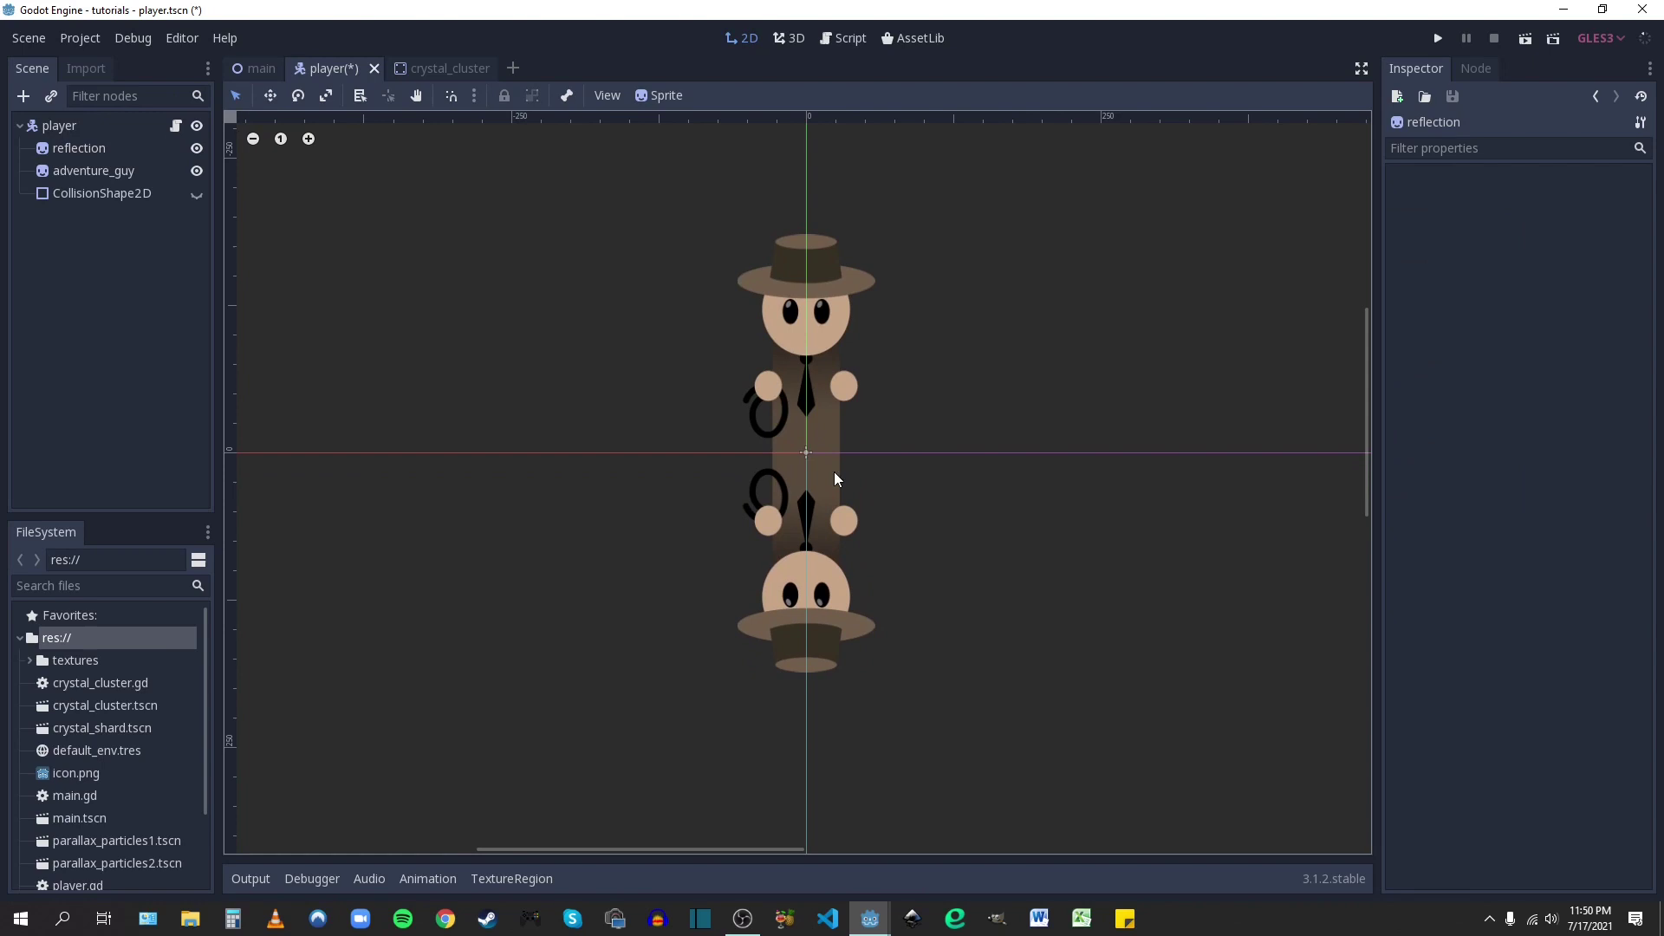
left_click(102, 148)
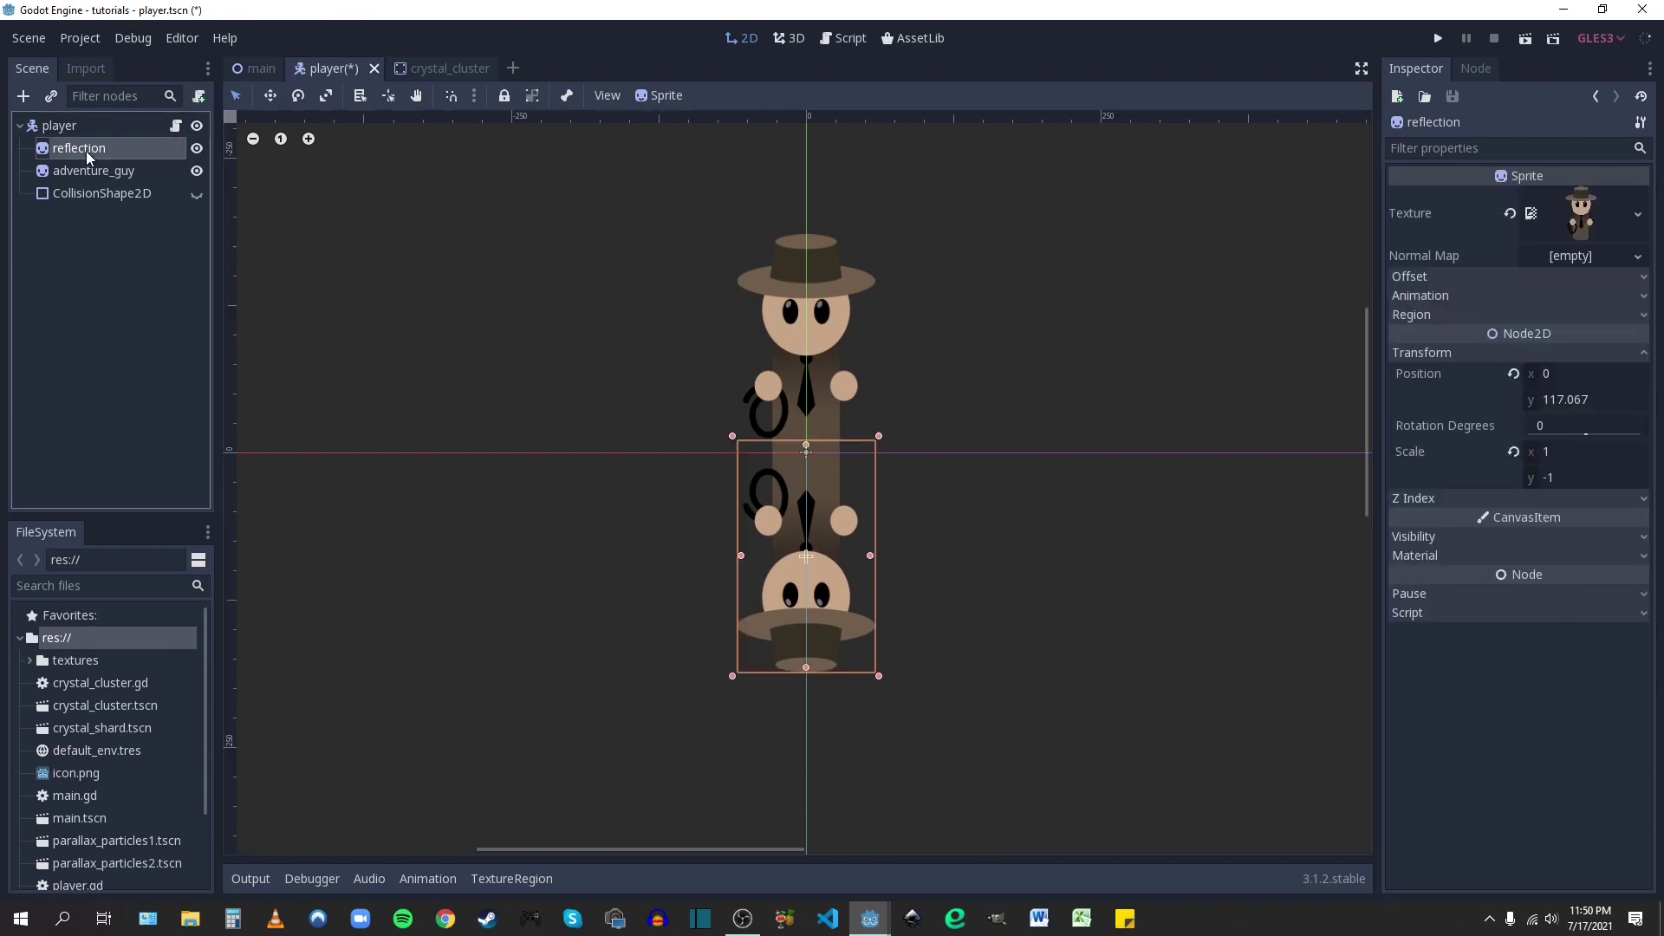
left_click(1411, 537)
left_click(1570, 589)
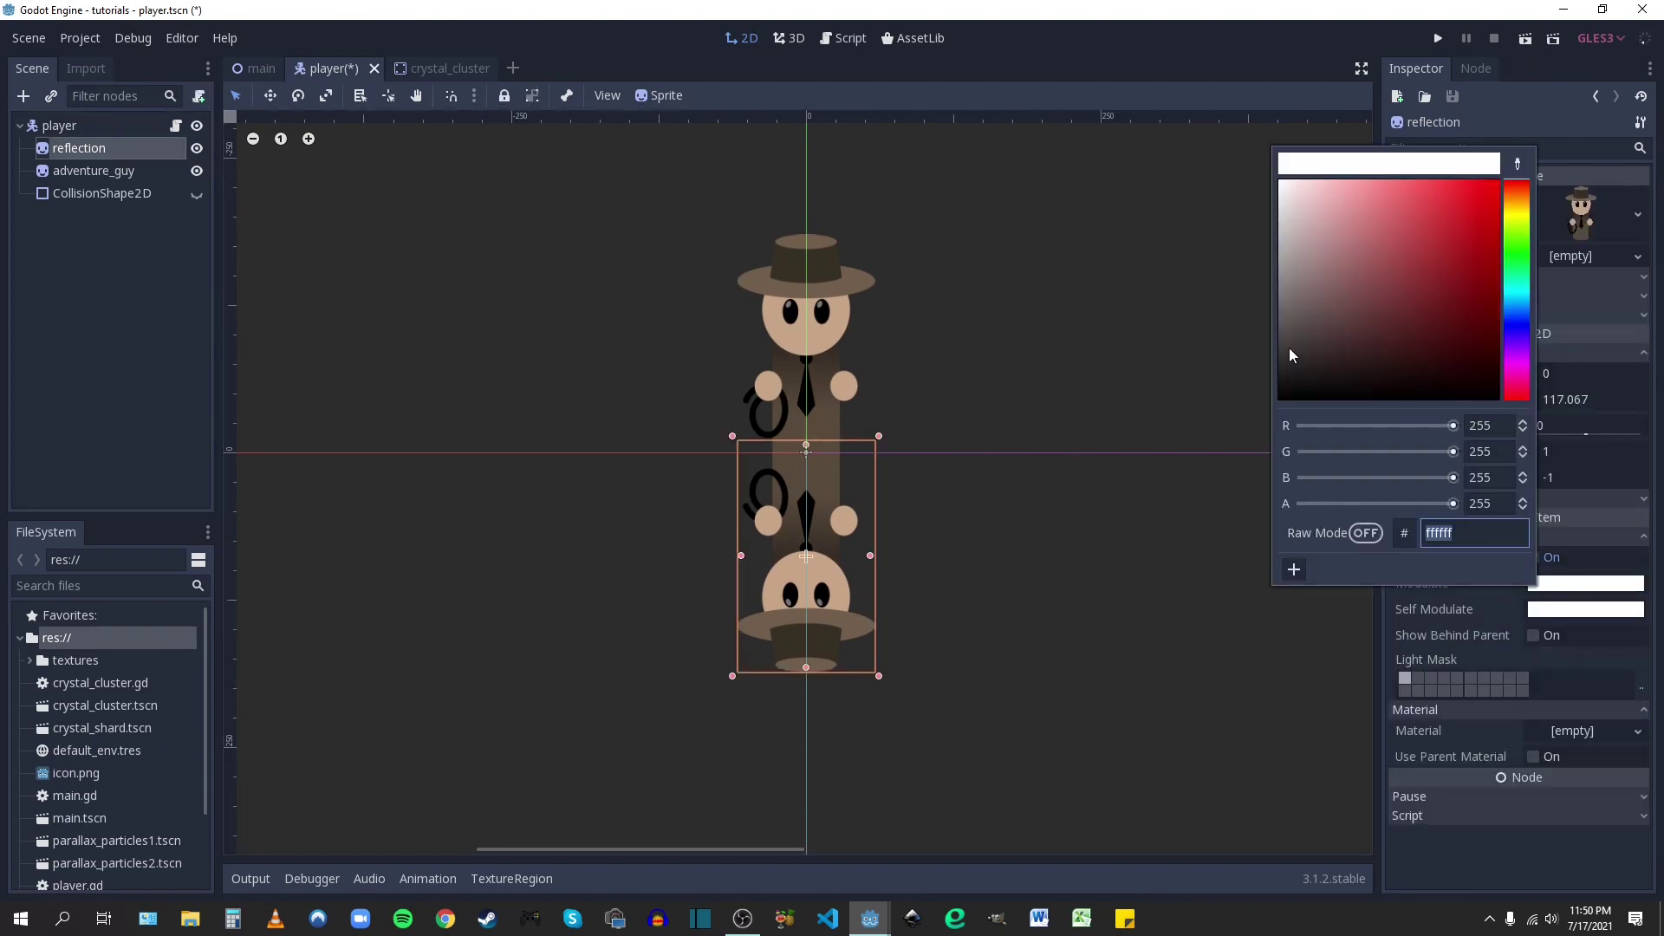
left_click_drag(1455, 510, 1347, 512)
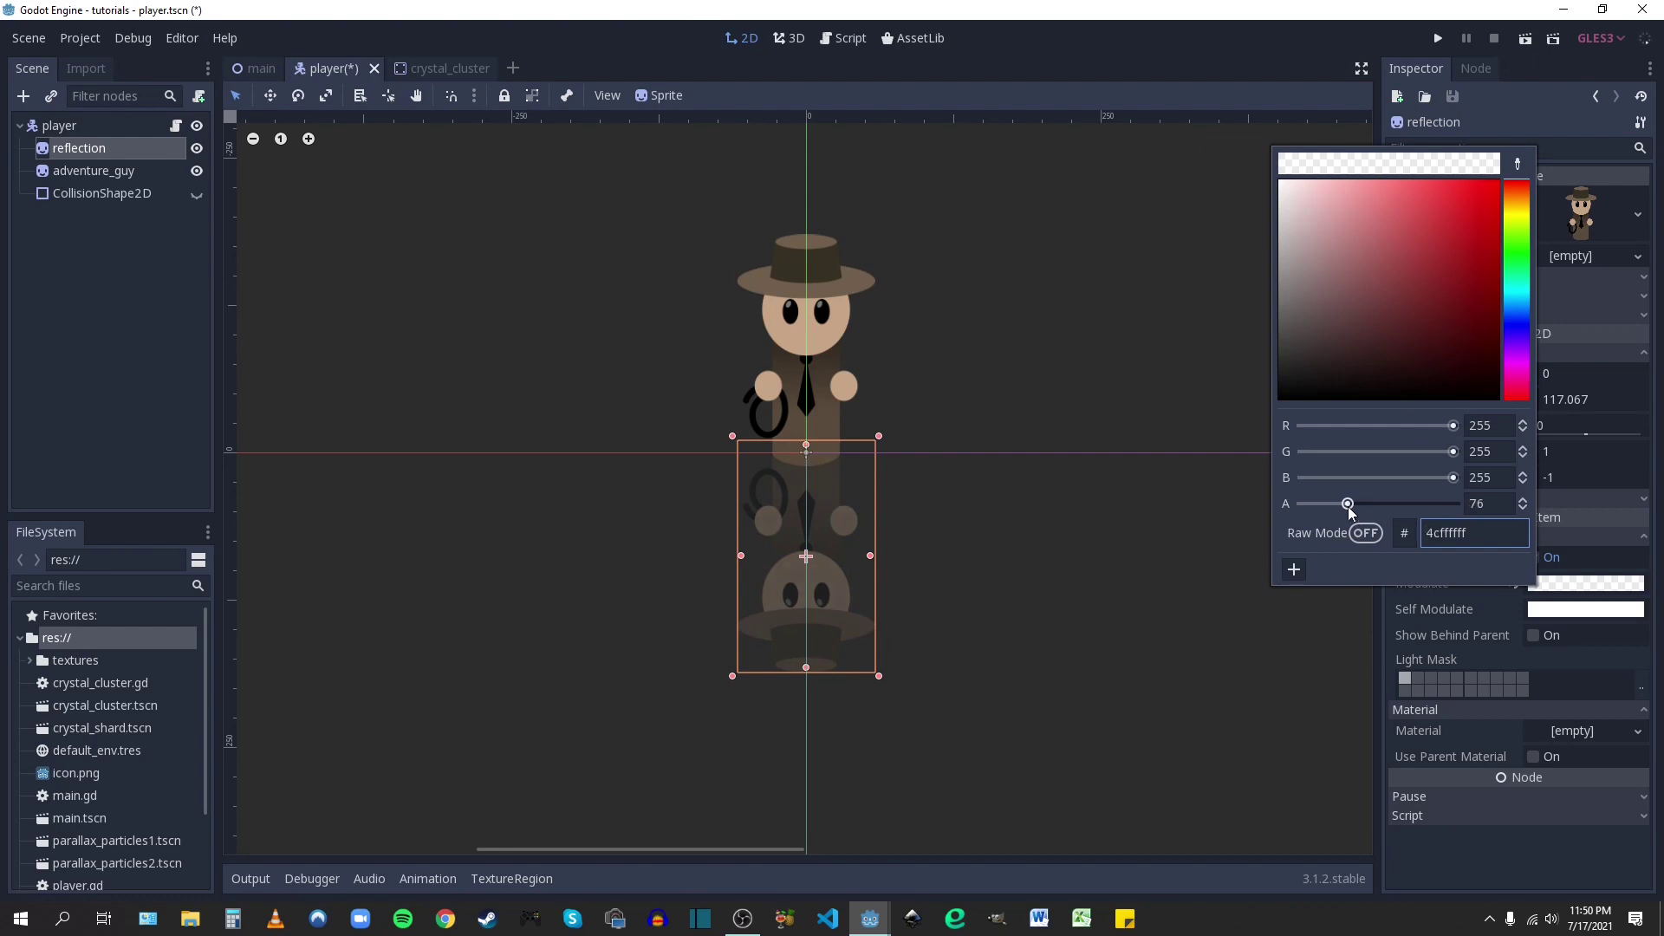
left_click(1166, 509)
- Save the player scene and return to the main level scene
key("ctrl+s")
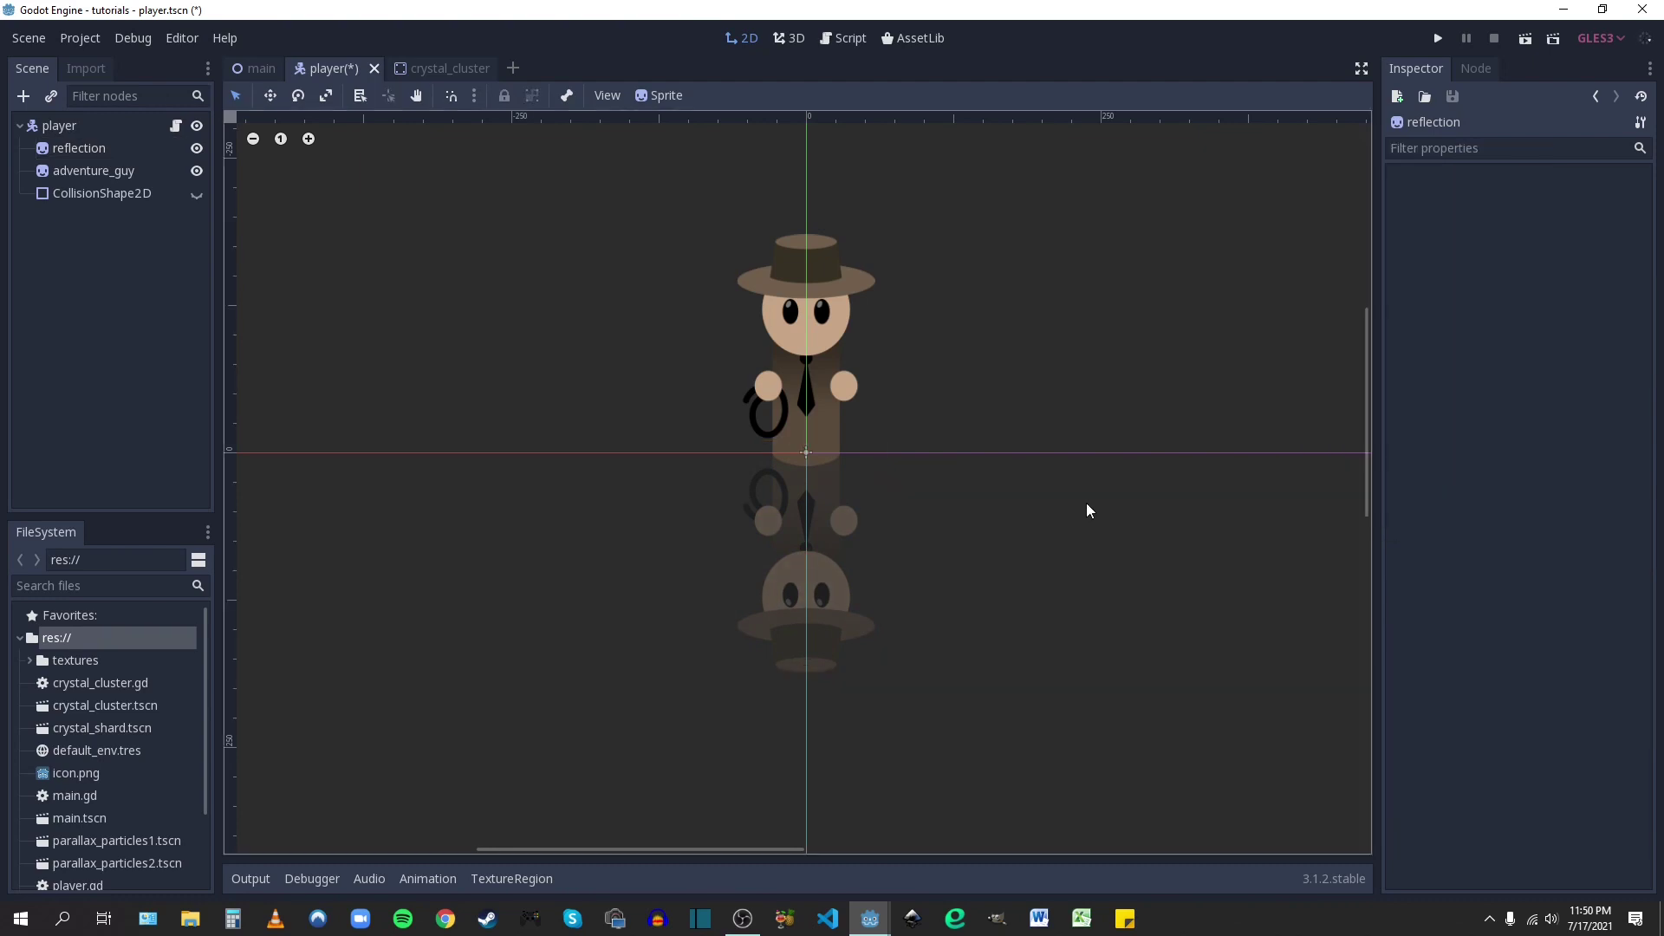
left_click(255, 67)
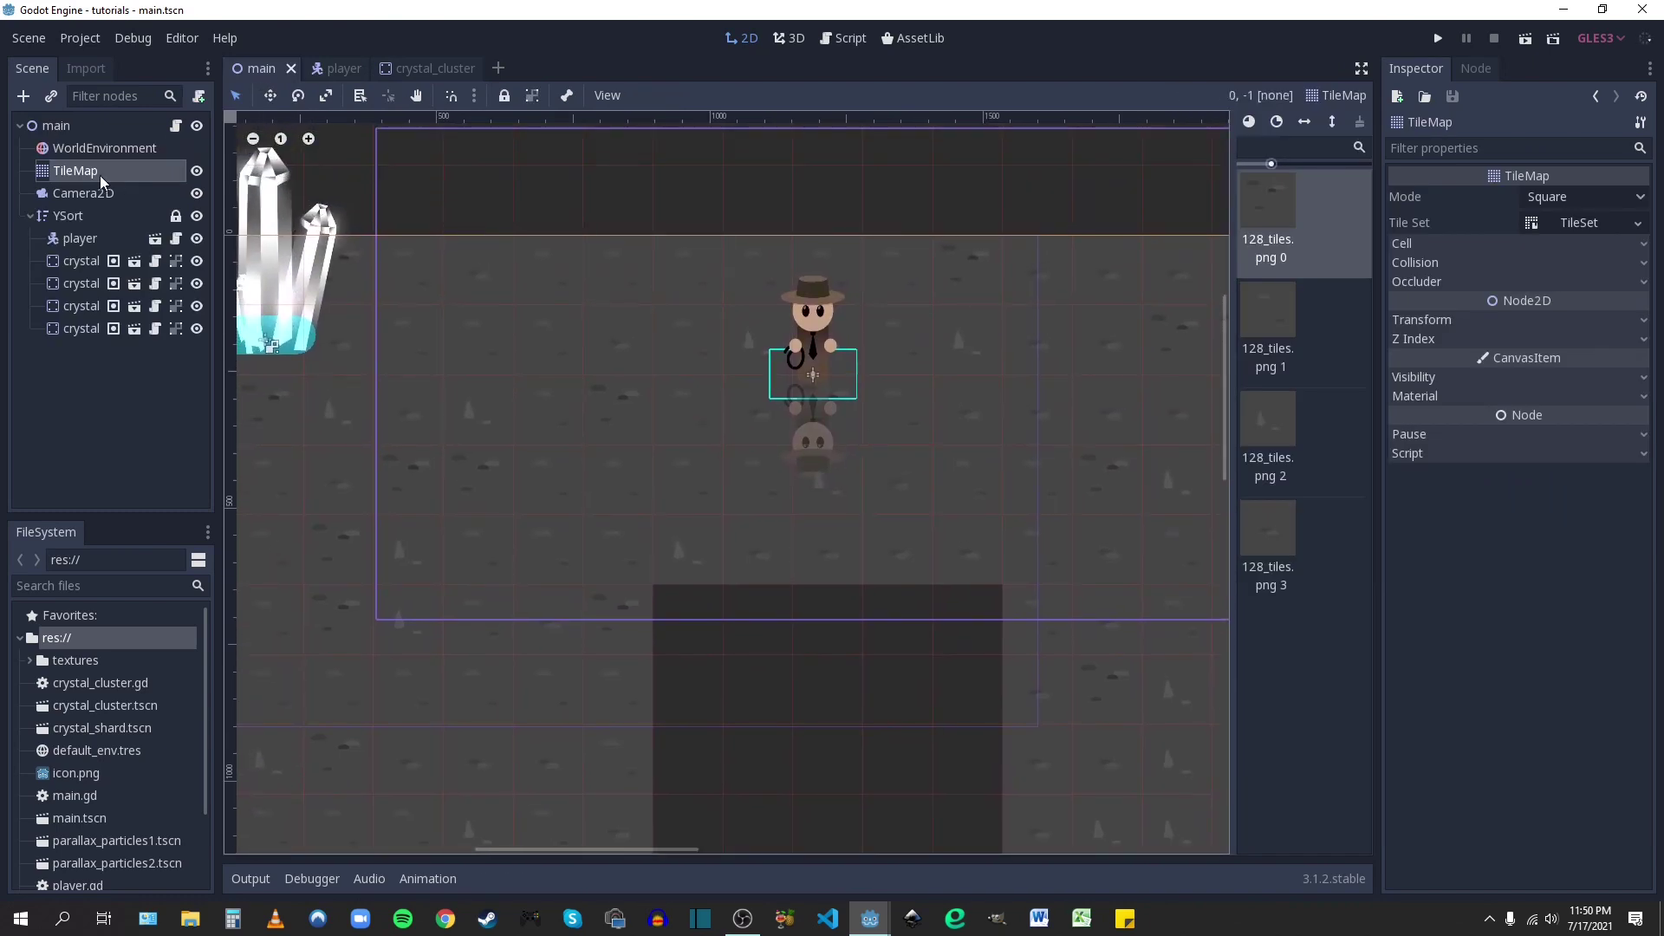
left_click(55, 126)
scroll(880, 438, "up", 6)
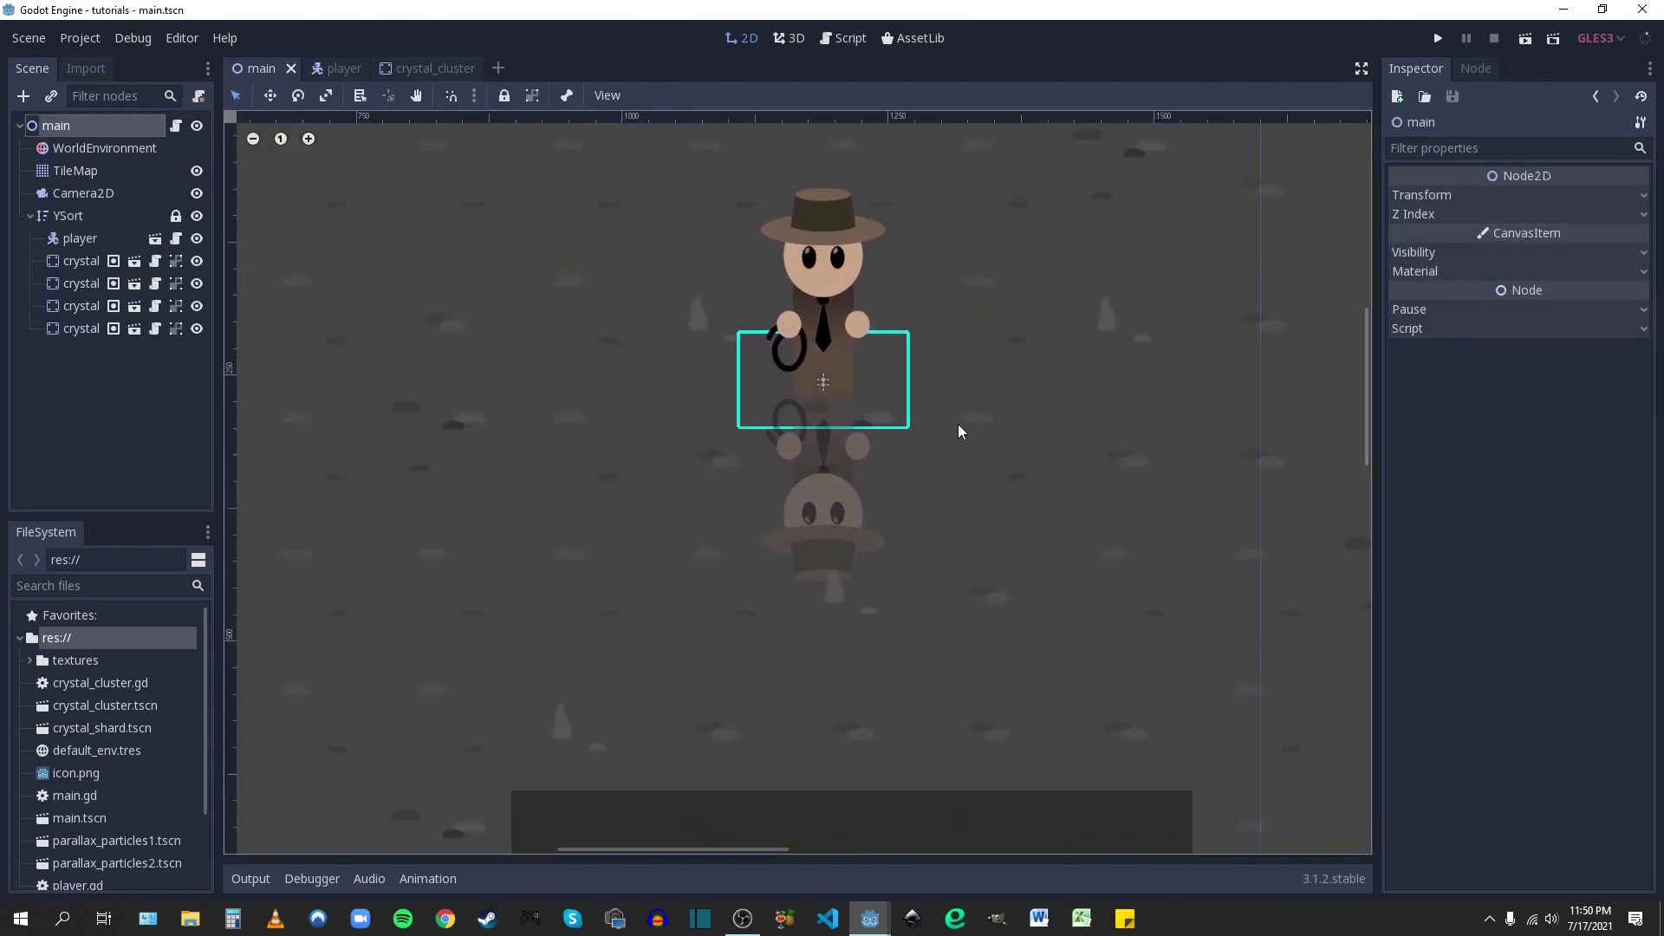
scroll(840, 429, "down", 5)
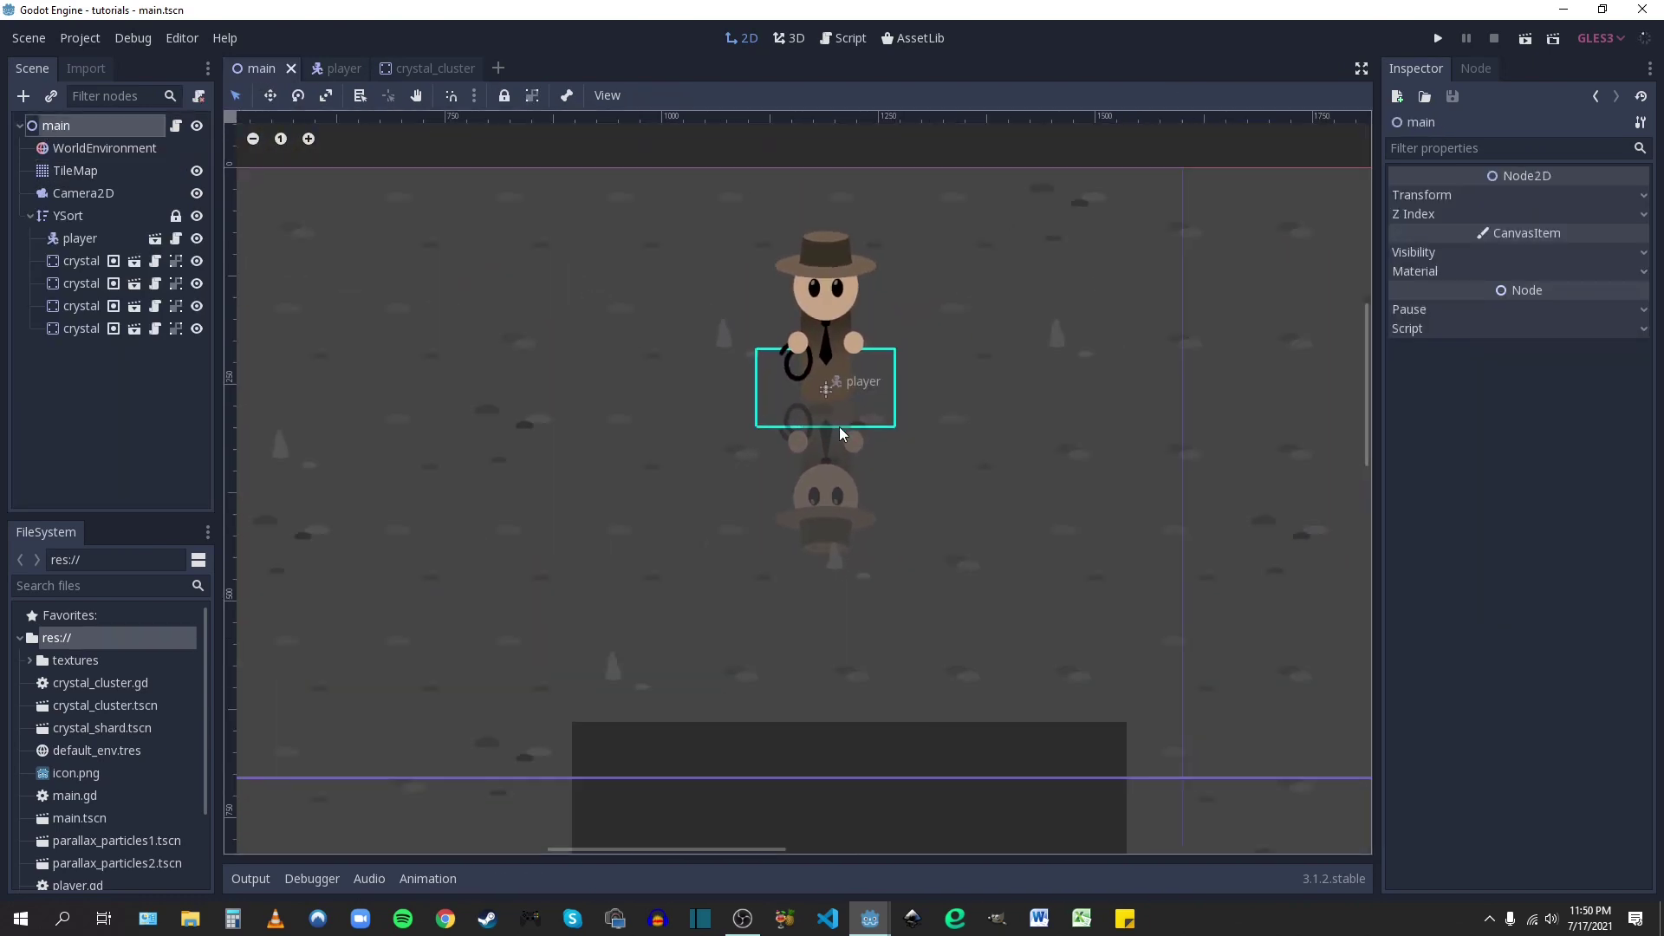
left_click(1438, 38)
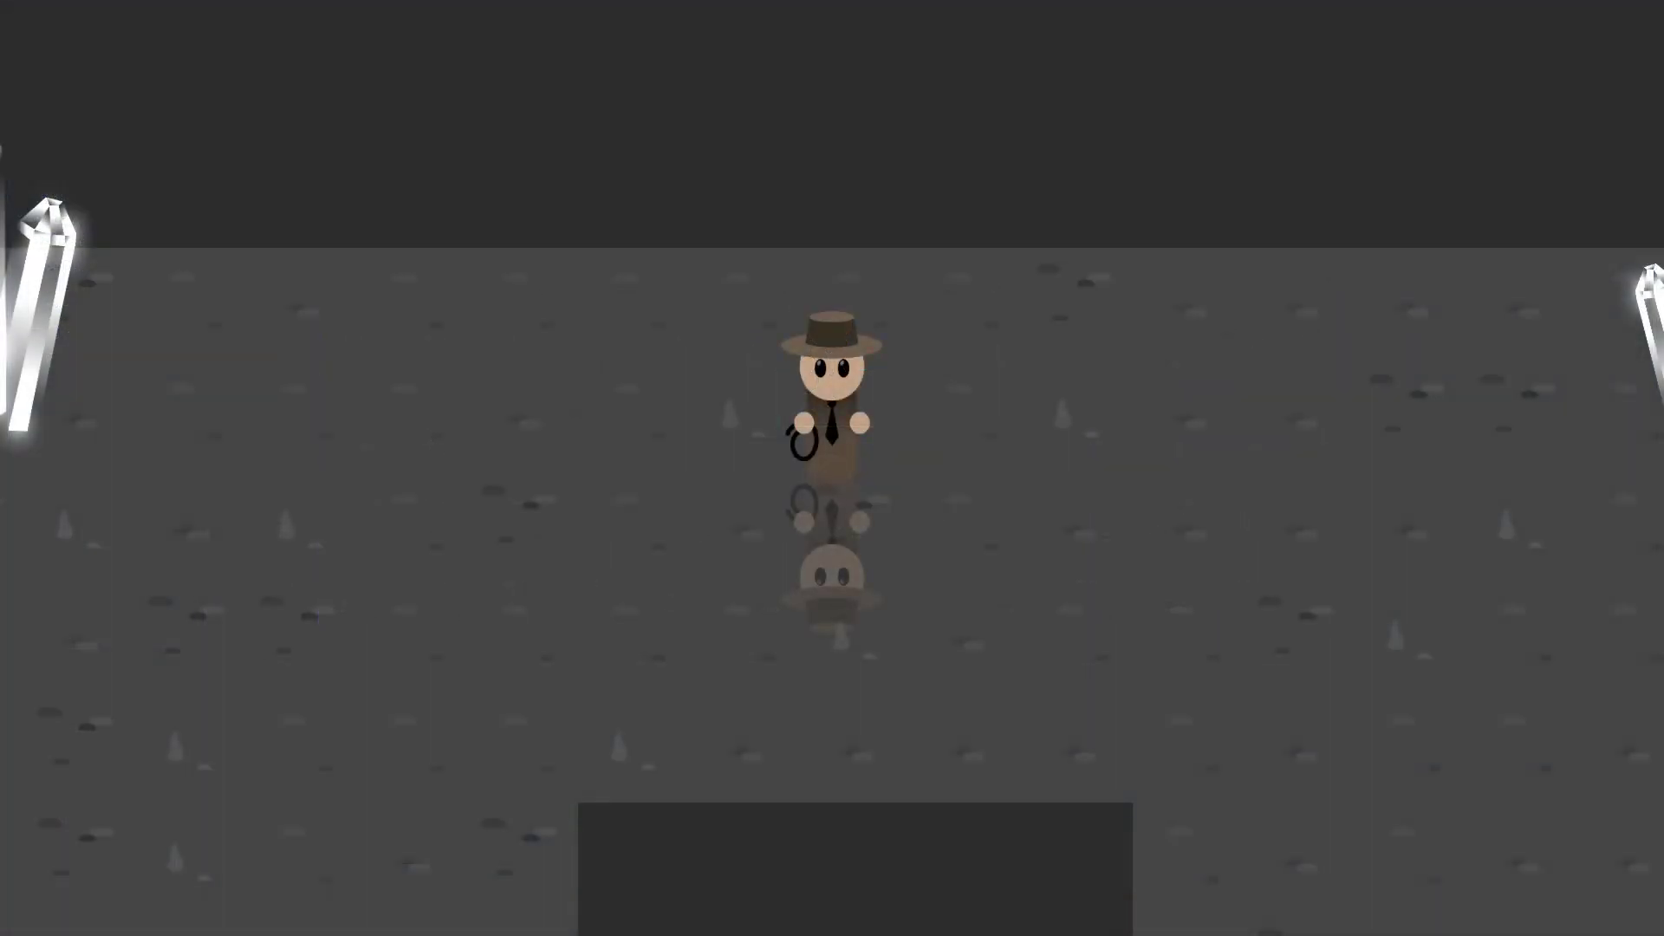
key("Down")
key("Right")
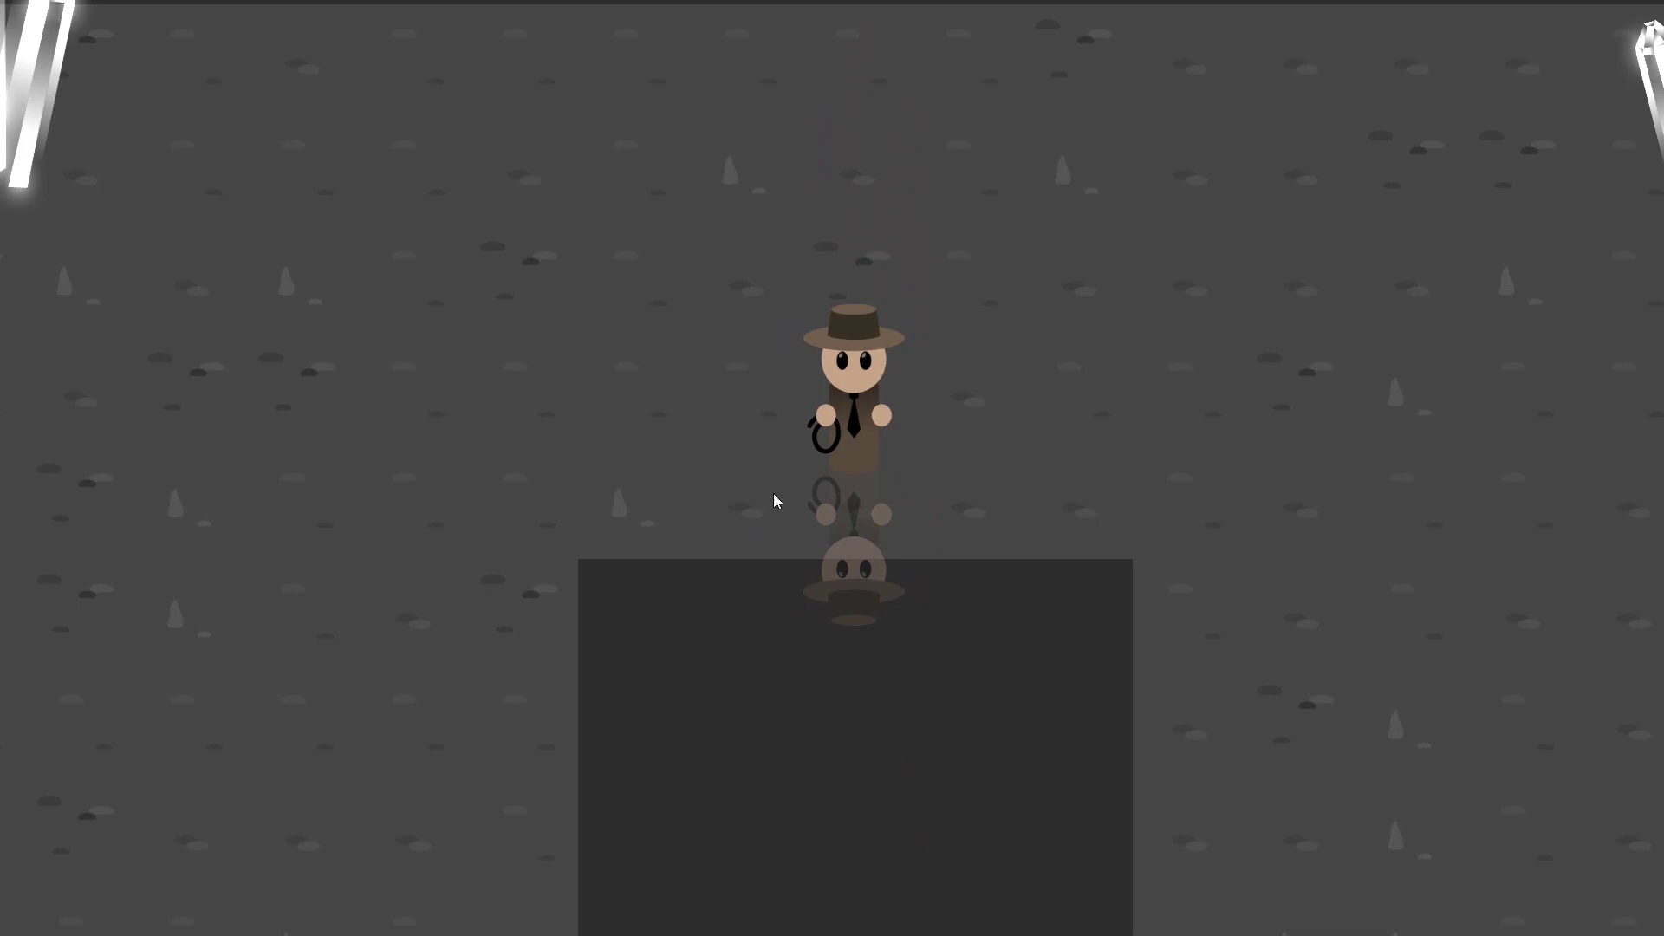
key("Down")
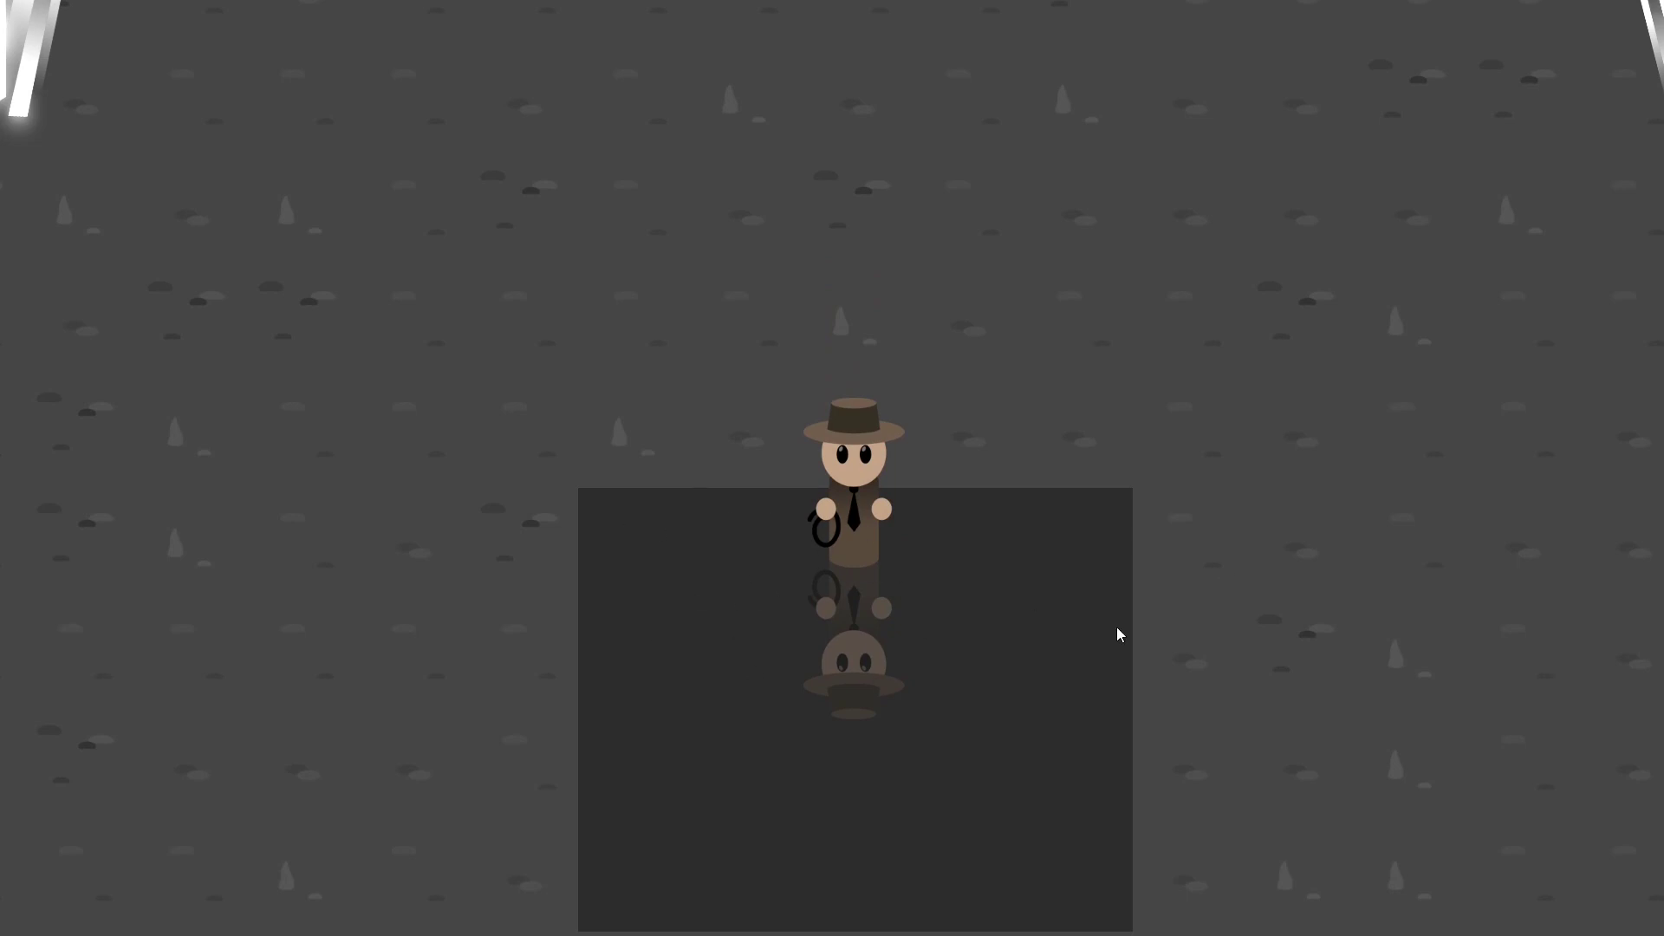
key("F8")
middle_click_drag(988, 658, 953, 568)
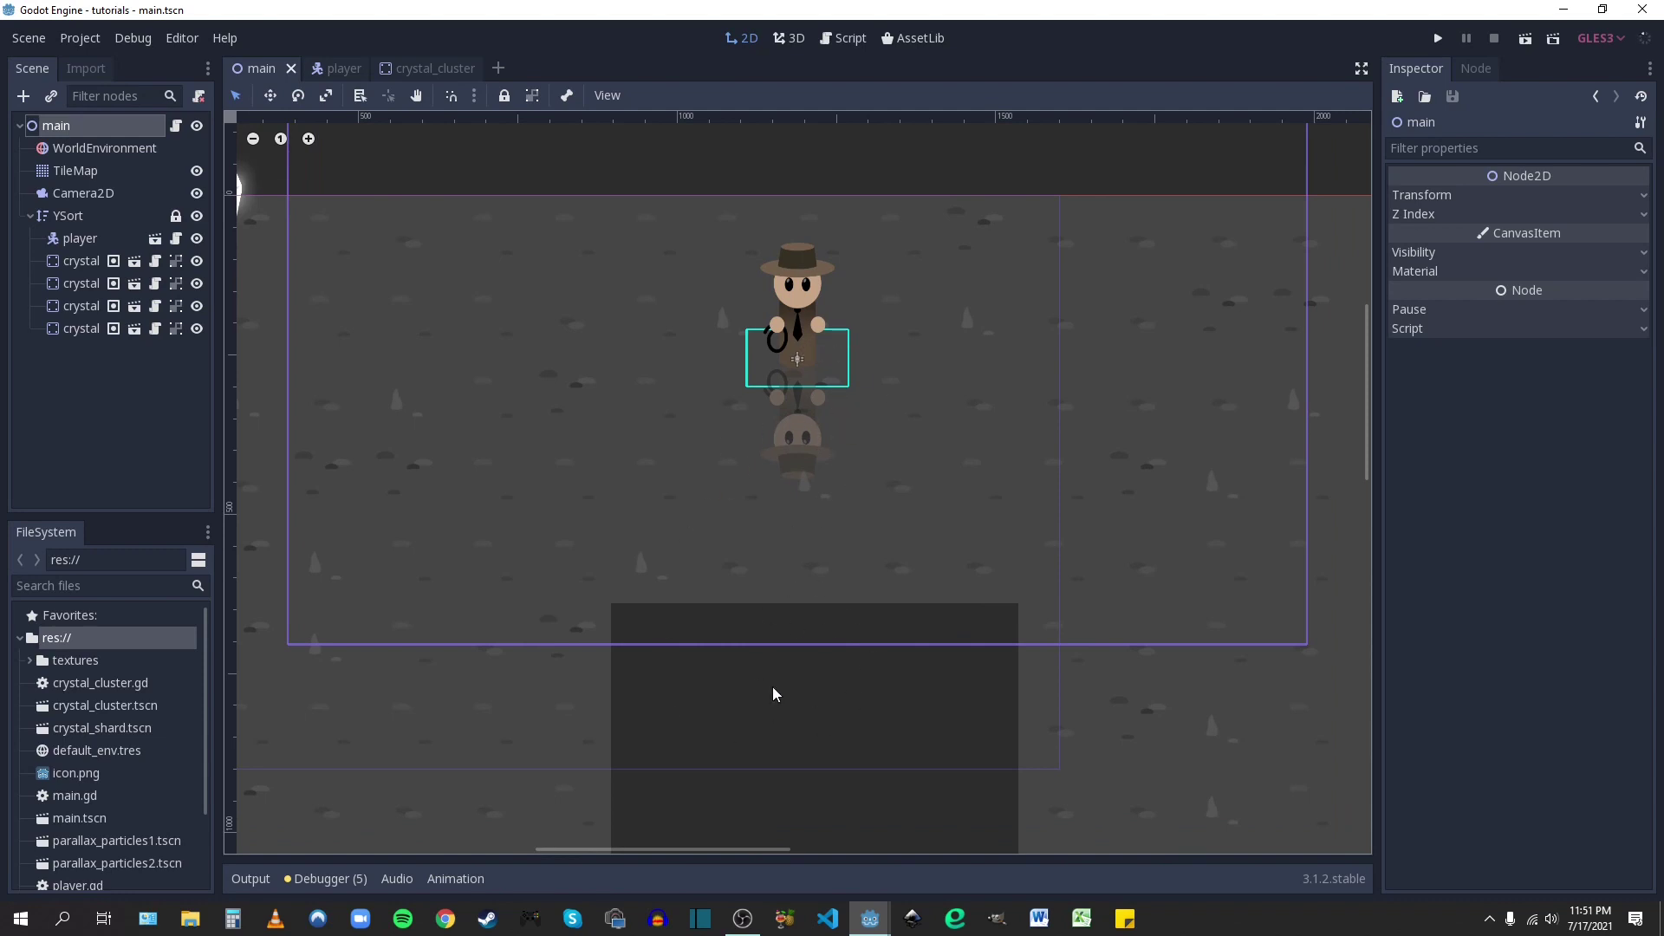
- Set the reflection sprite's Z Index to -1 and save the player scene
middle_click_drag(855, 518, 855, 544)
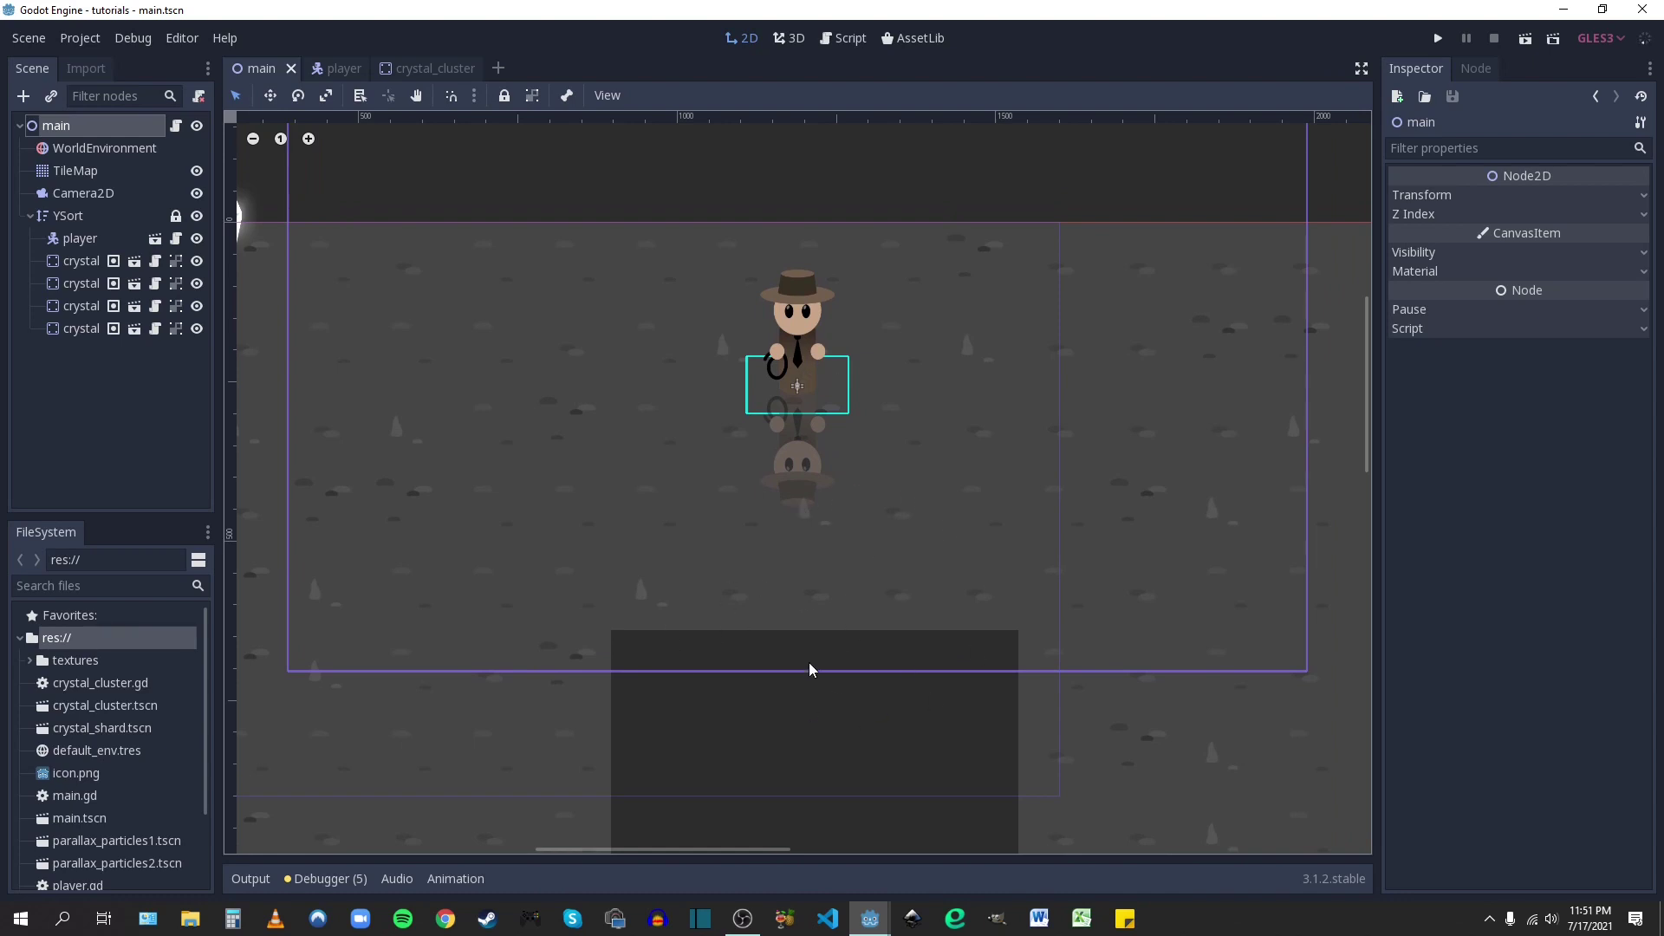
left_click(332, 71)
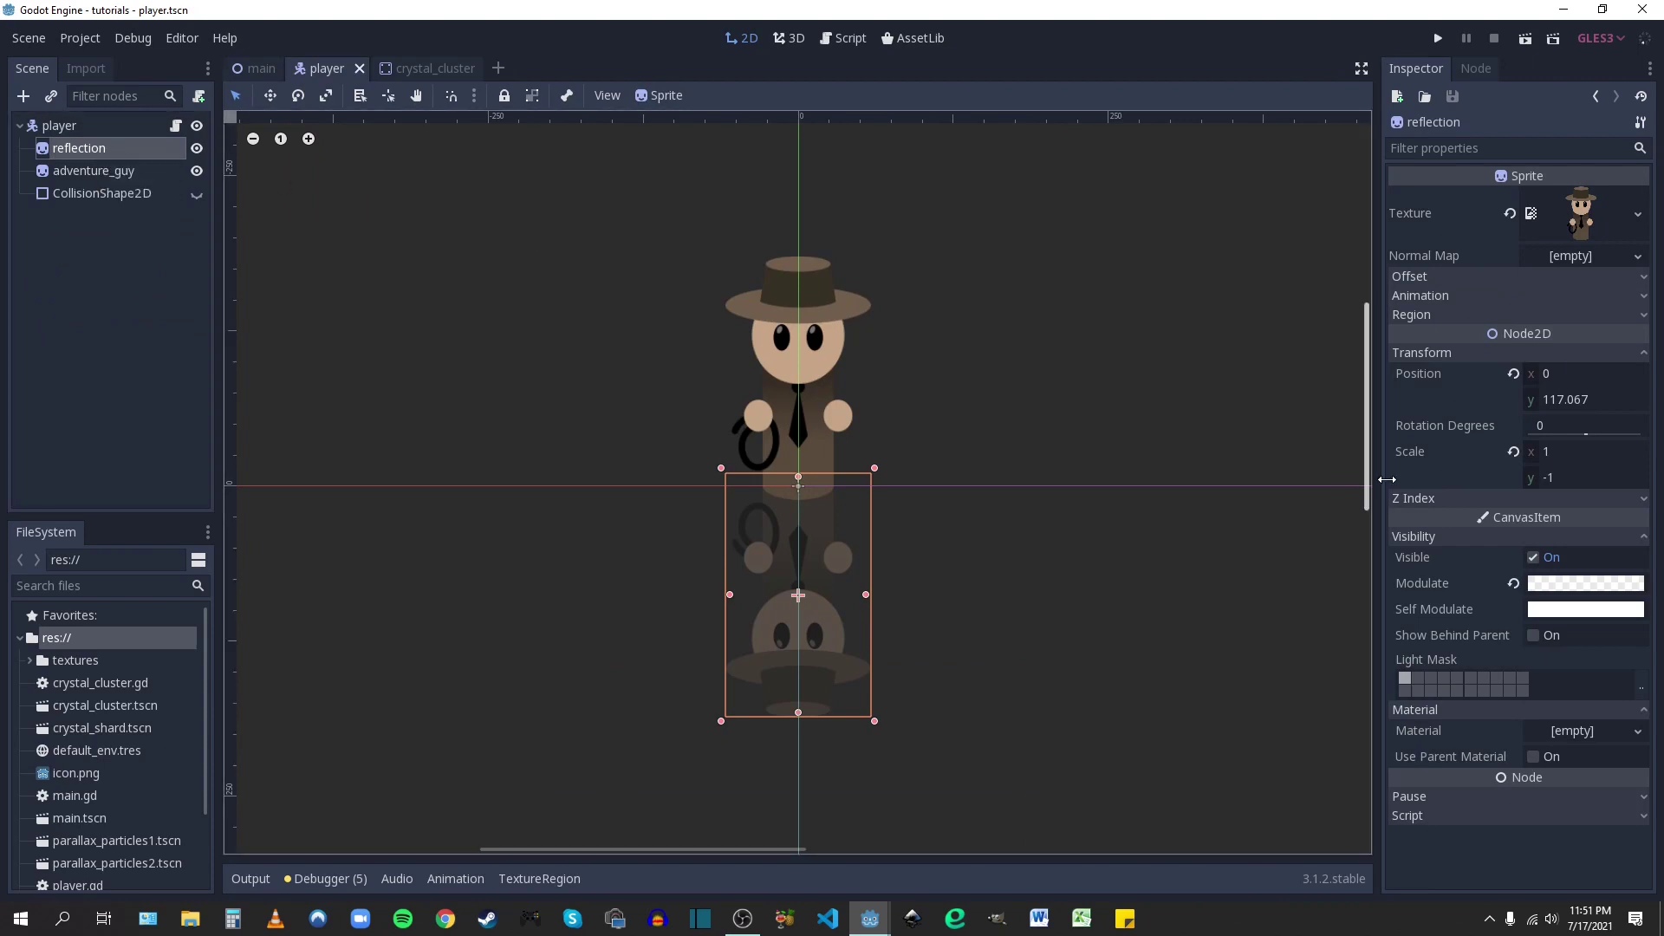
left_click(1412, 536)
left_click(1411, 500)
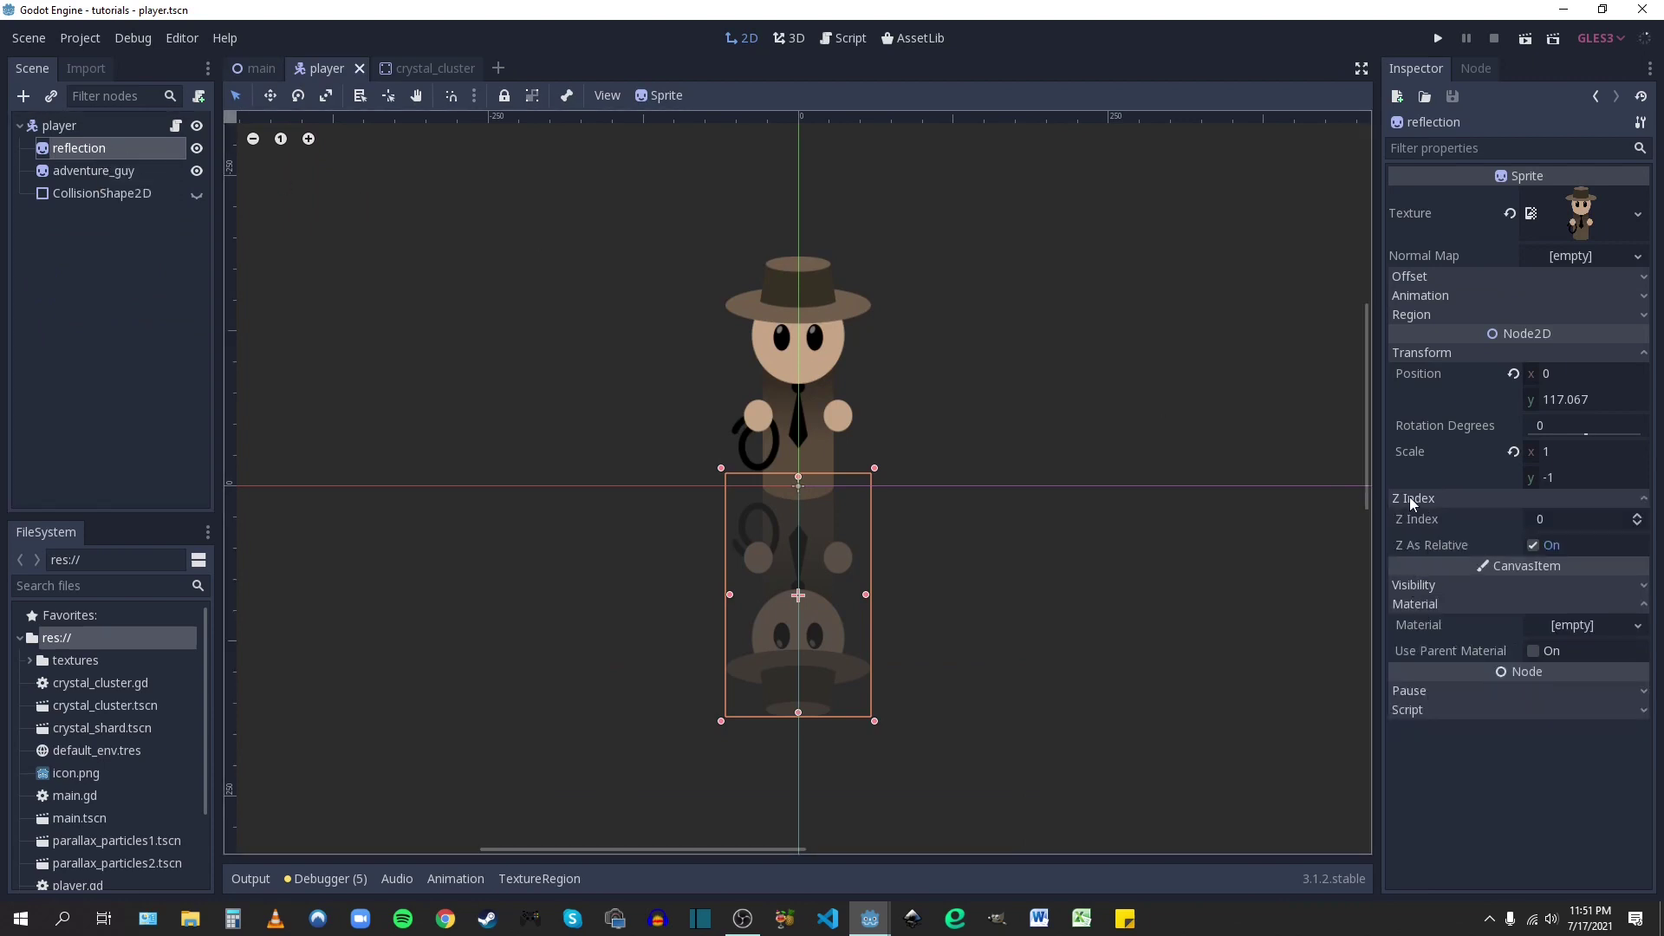
left_click(1638, 525)
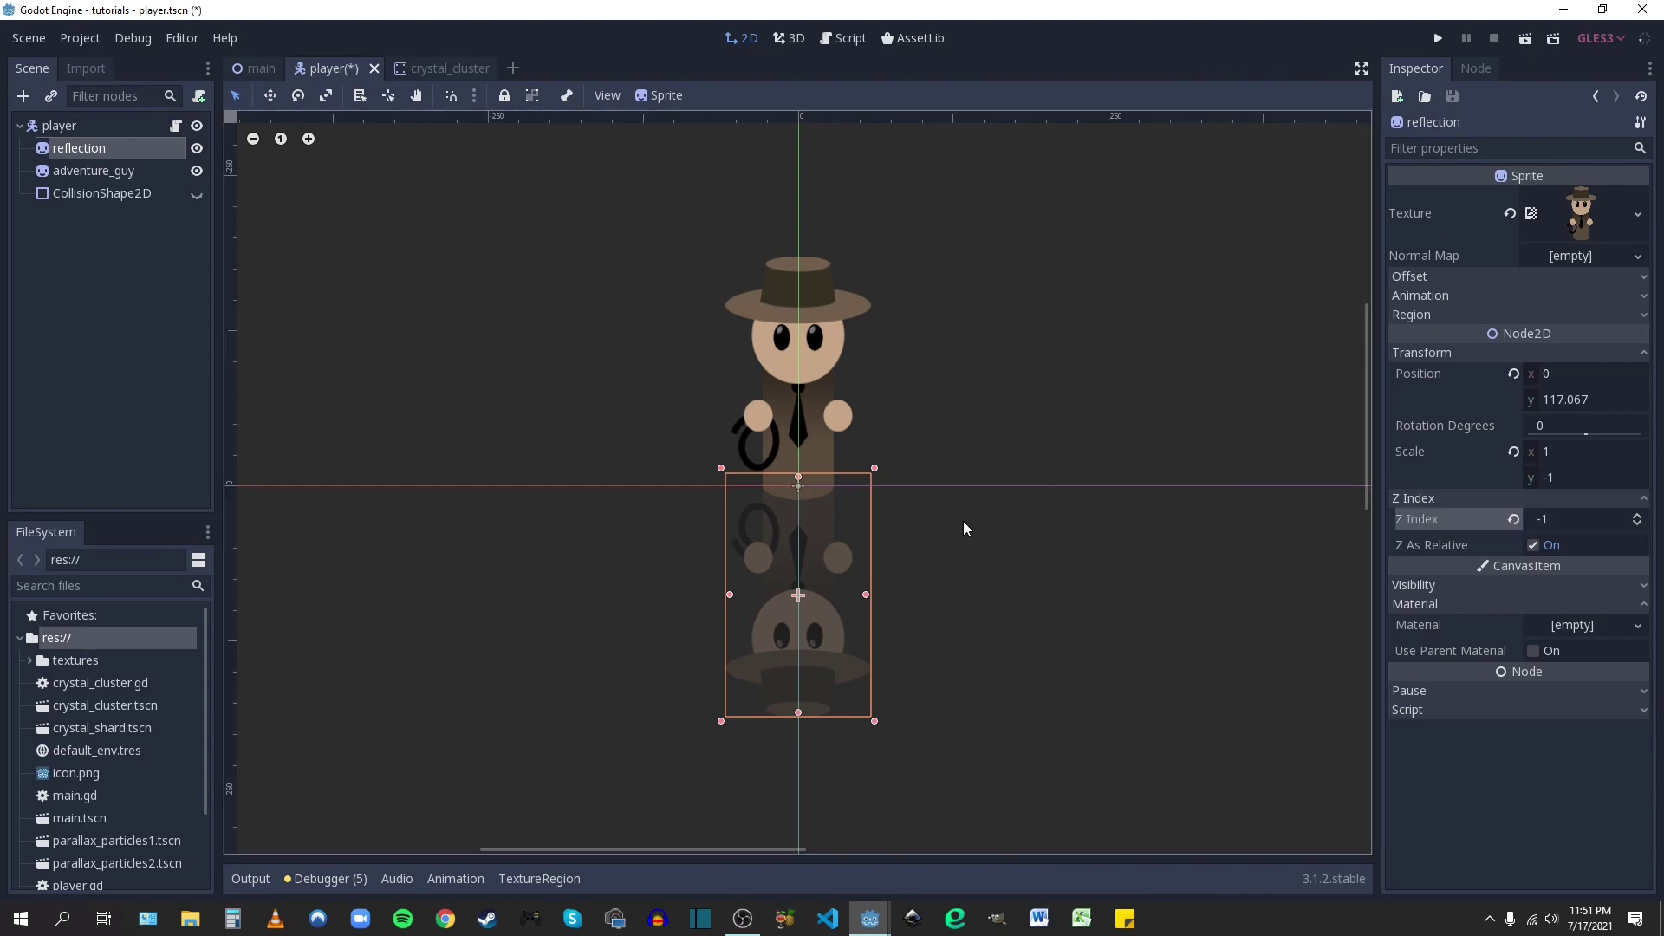
key("ctrl+s")
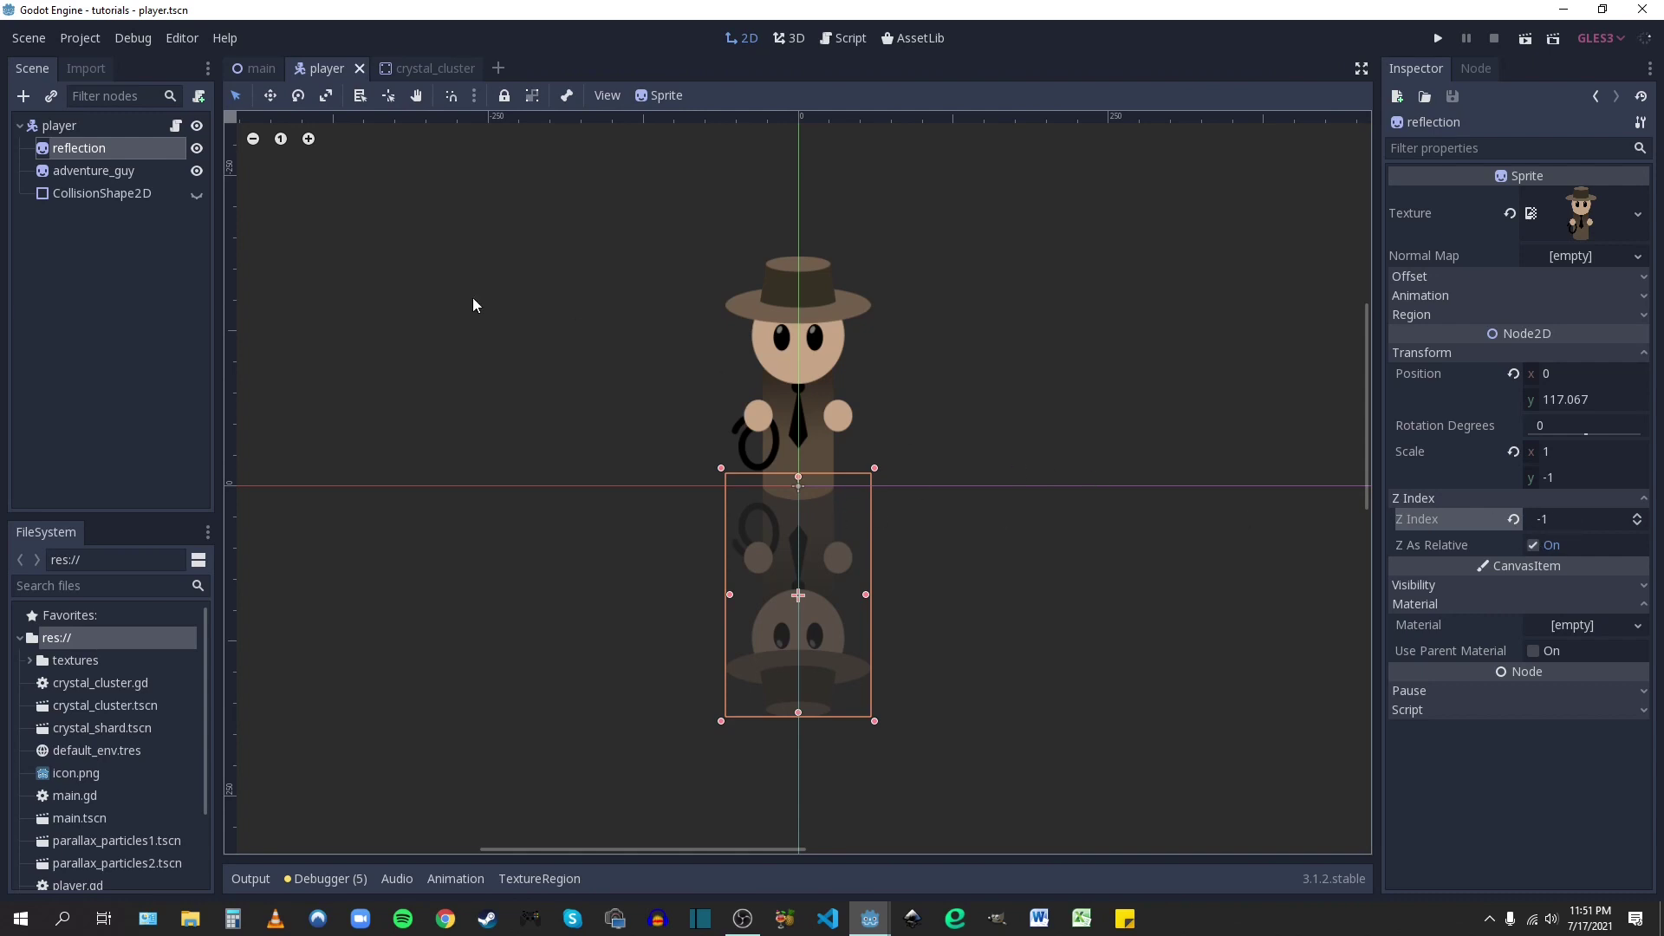
left_click(262, 69)
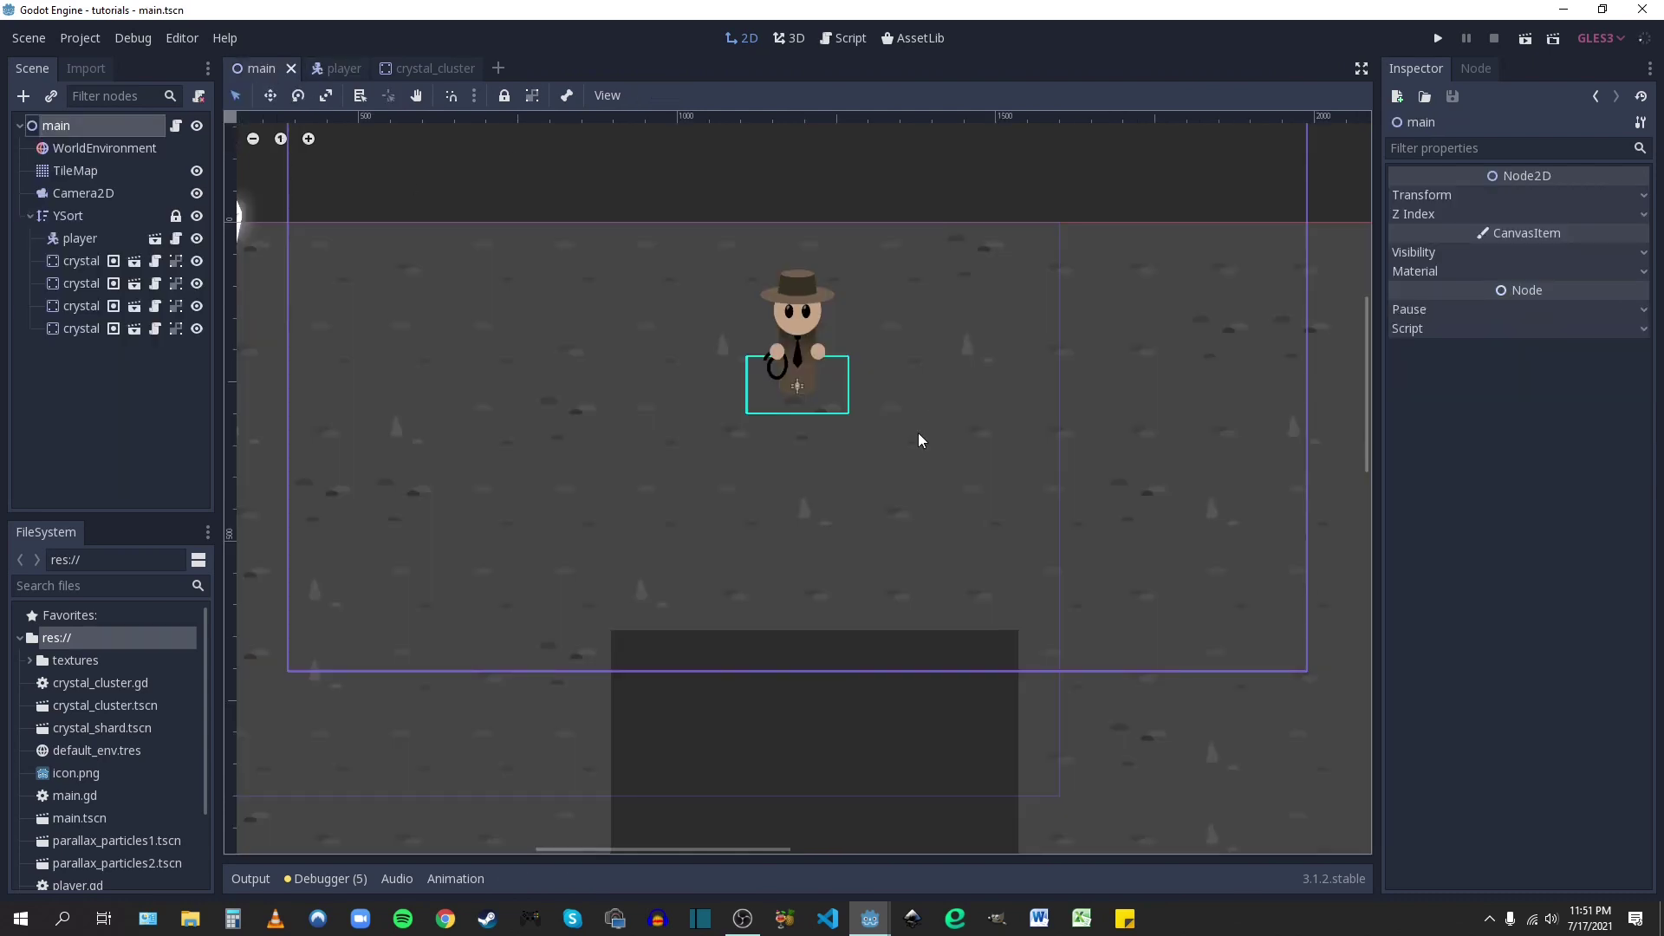
scroll(918, 434, "down", 2)
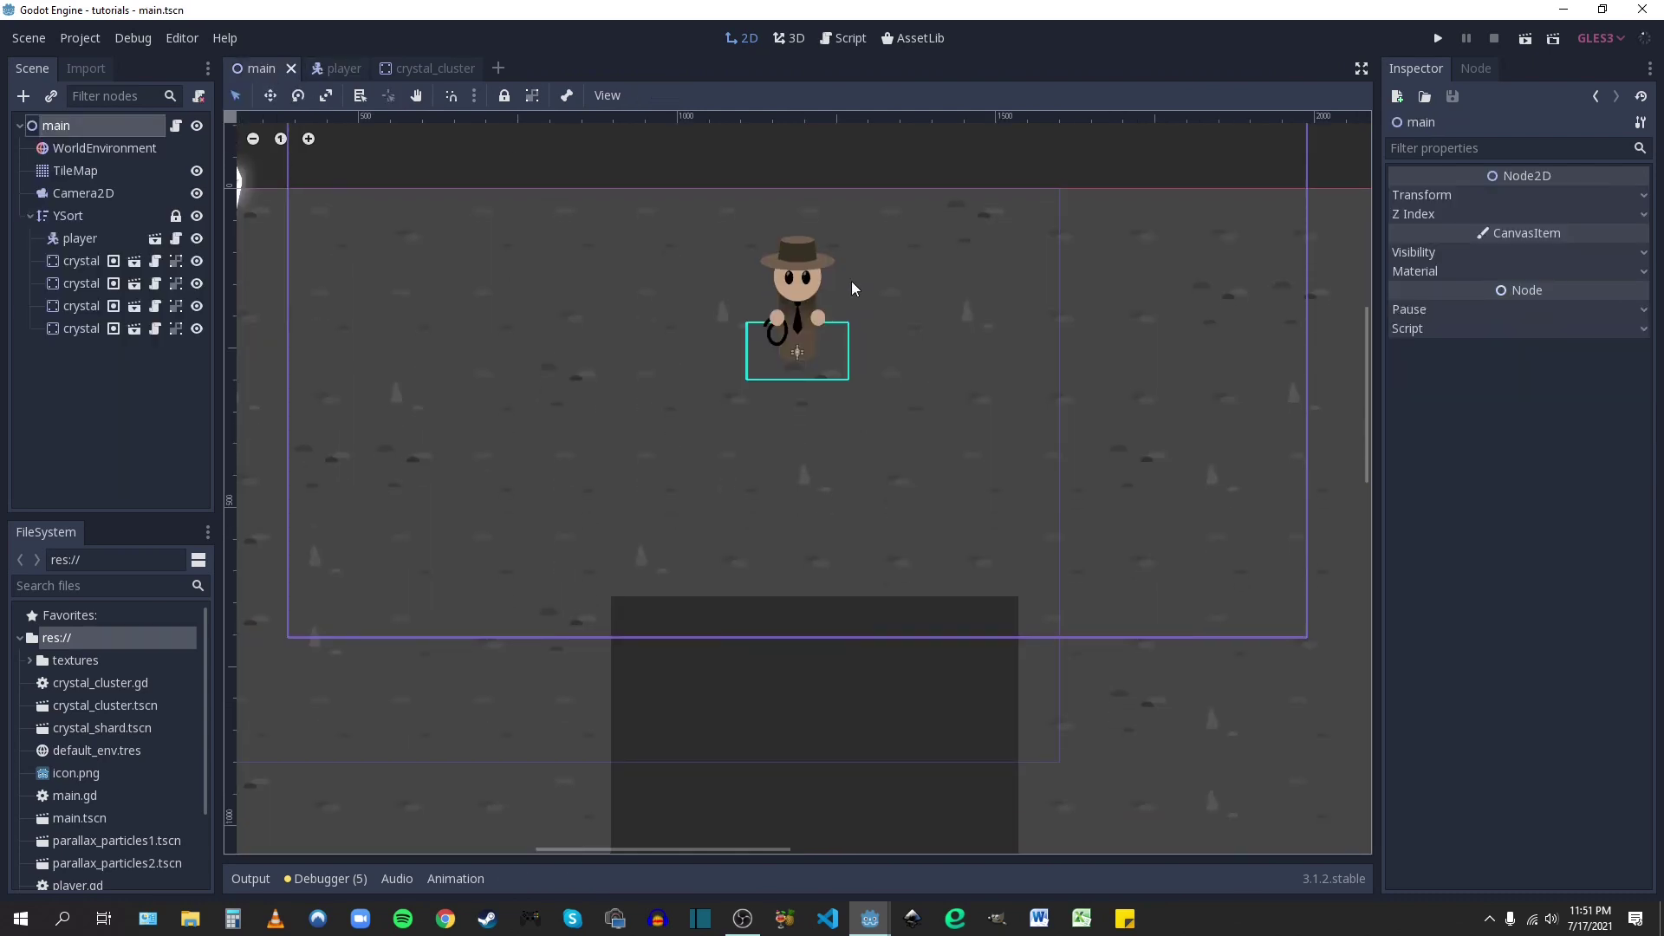
left_click(1439, 38)
key("Down")
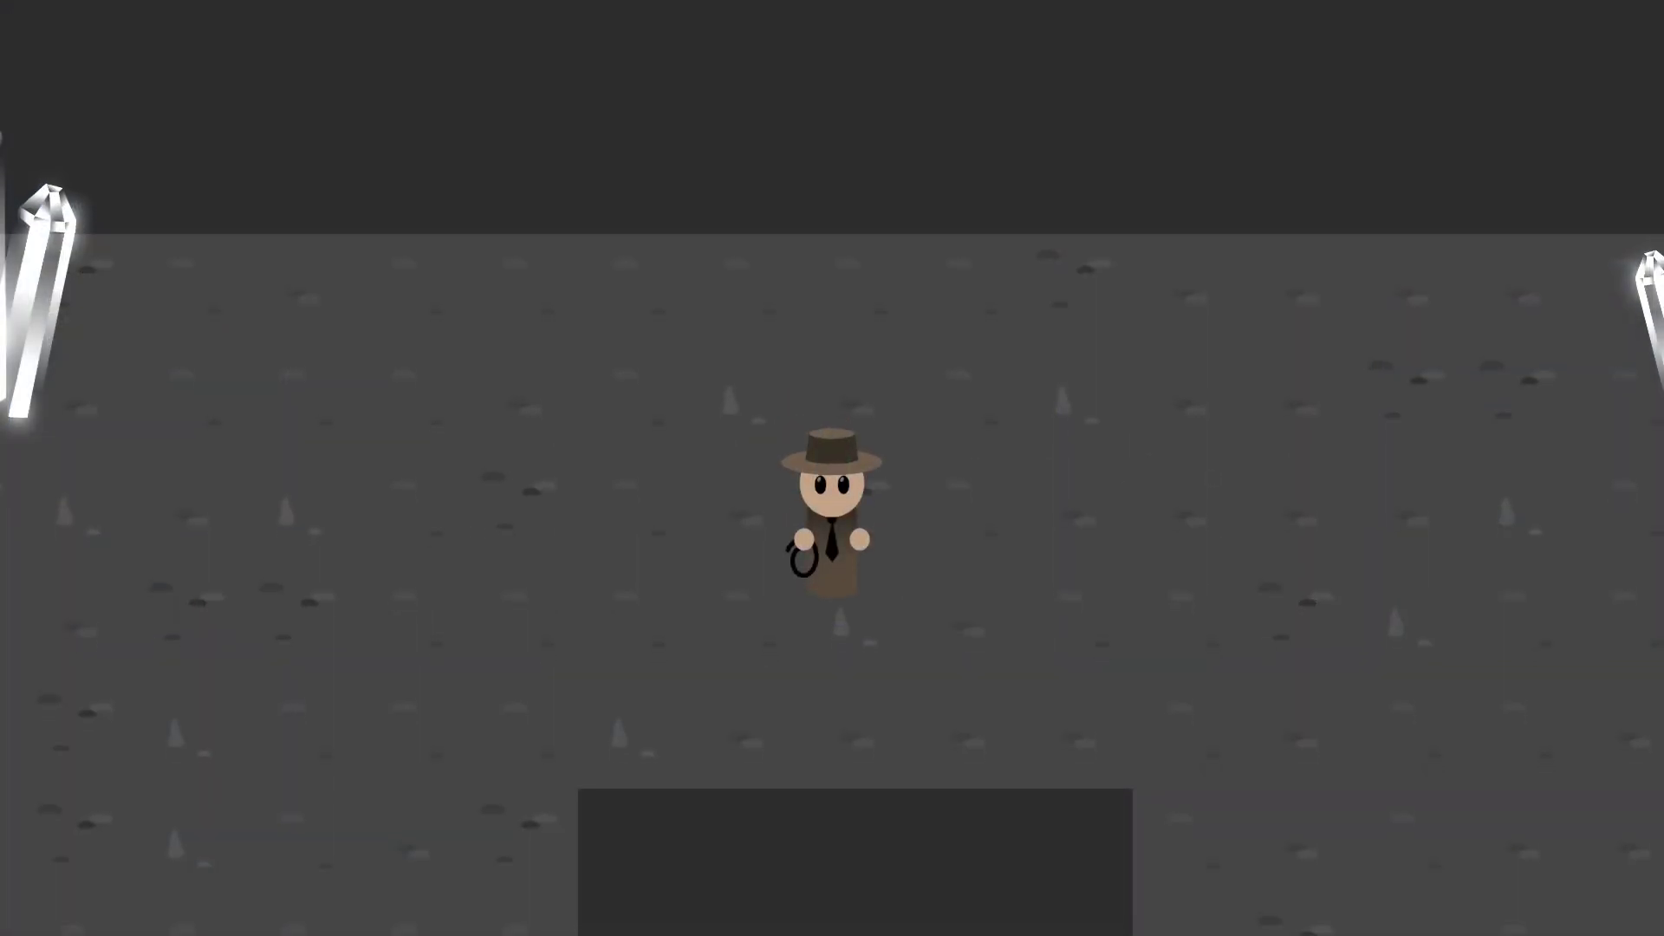
key("Down")
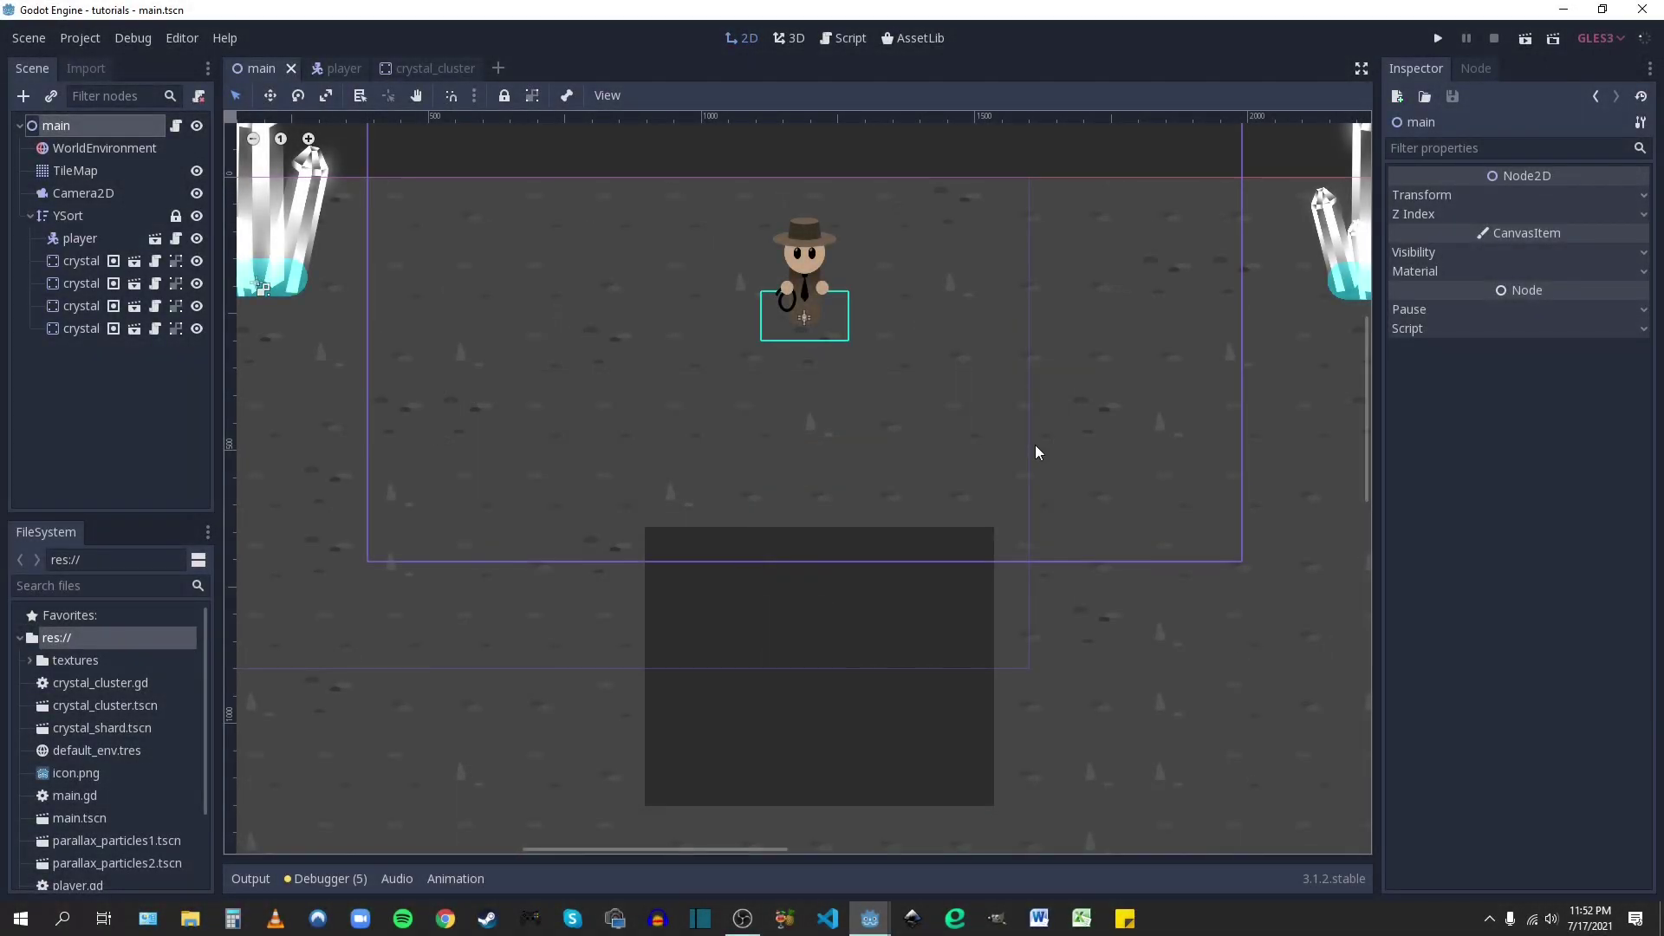
- Move the player down to the top edge of the dark floor patch
middle_click_drag(1034, 445, 948, 408)
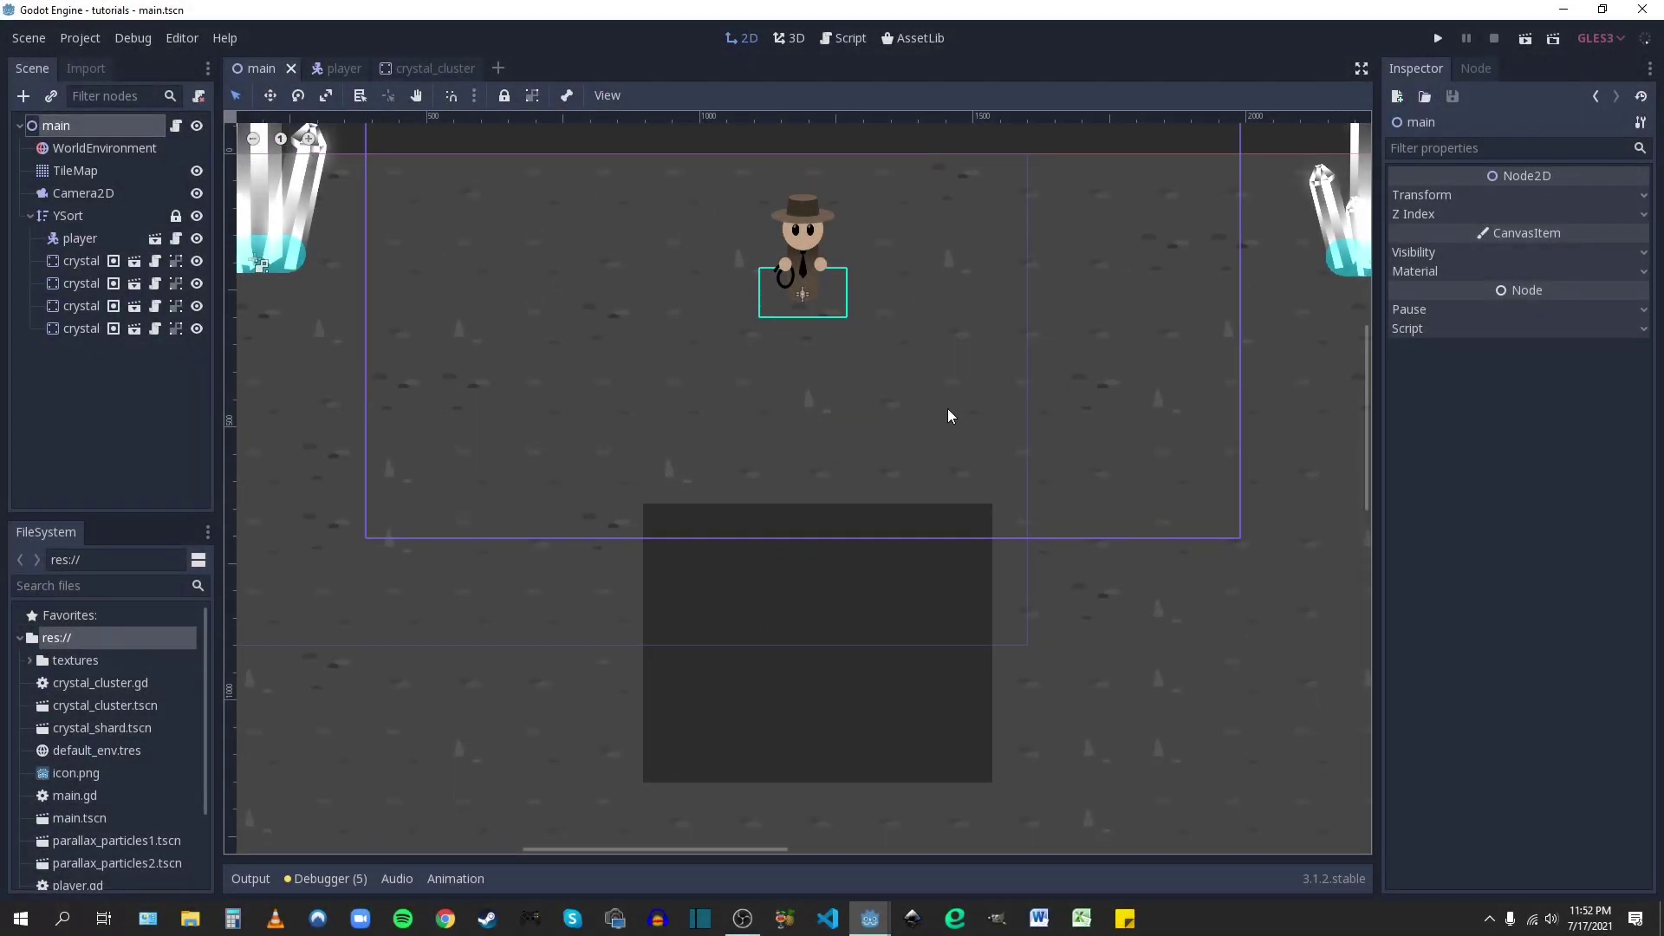
left_click(76, 240)
left_click_drag(801, 251, 818, 442)
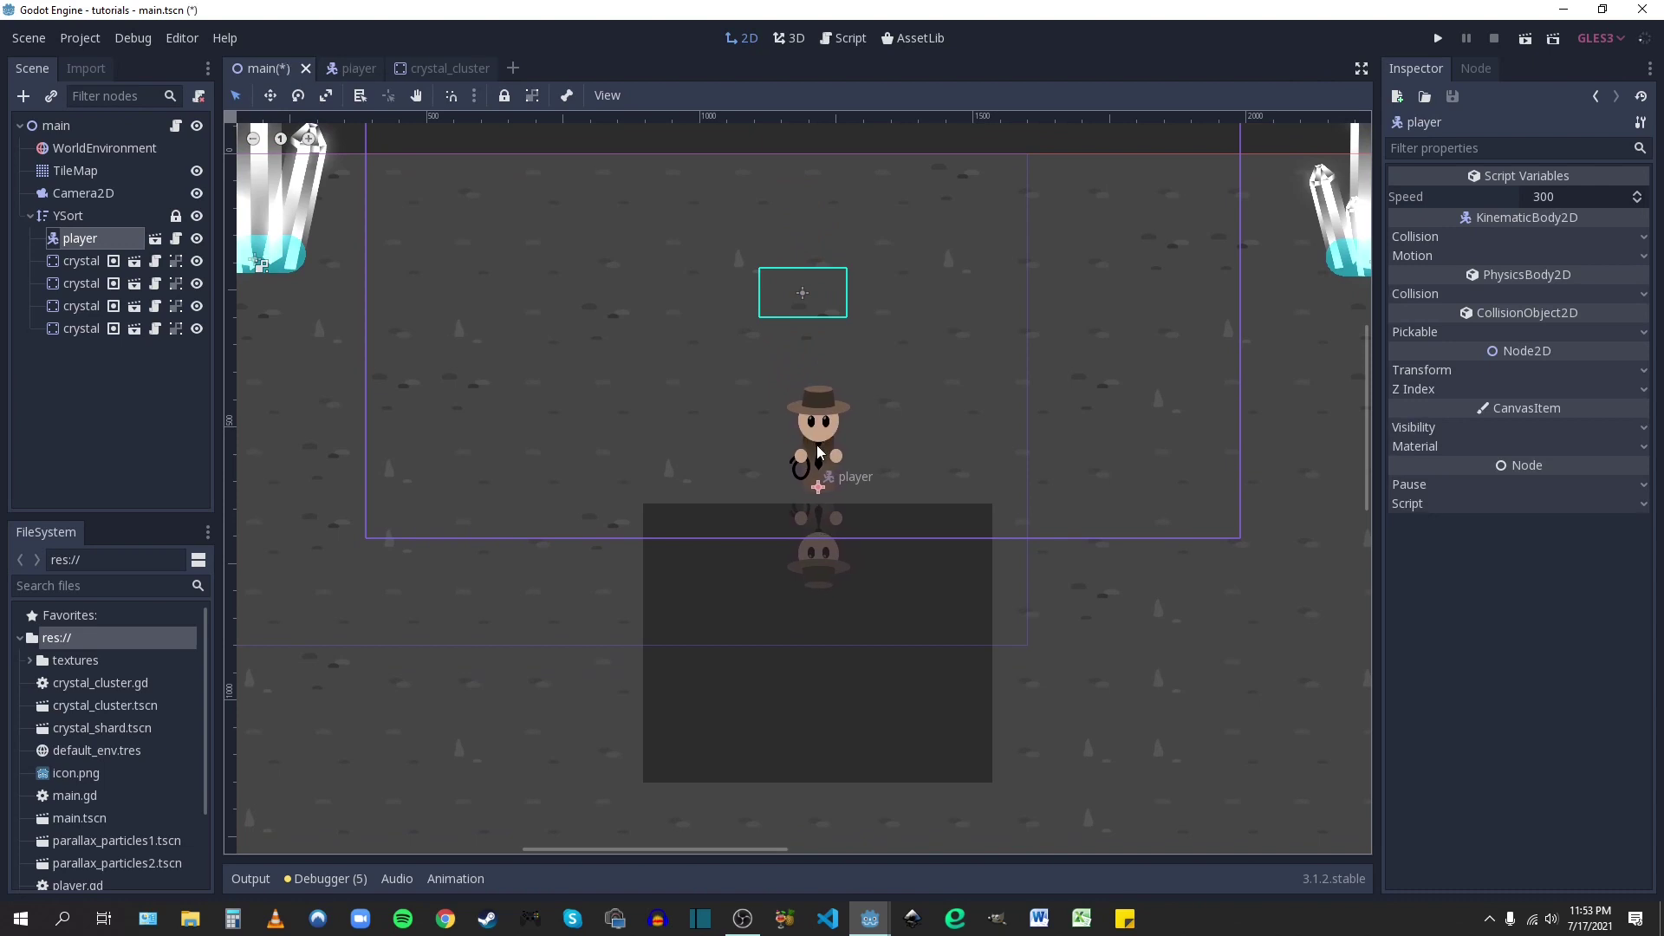
middle_click_drag(905, 522, 895, 456)
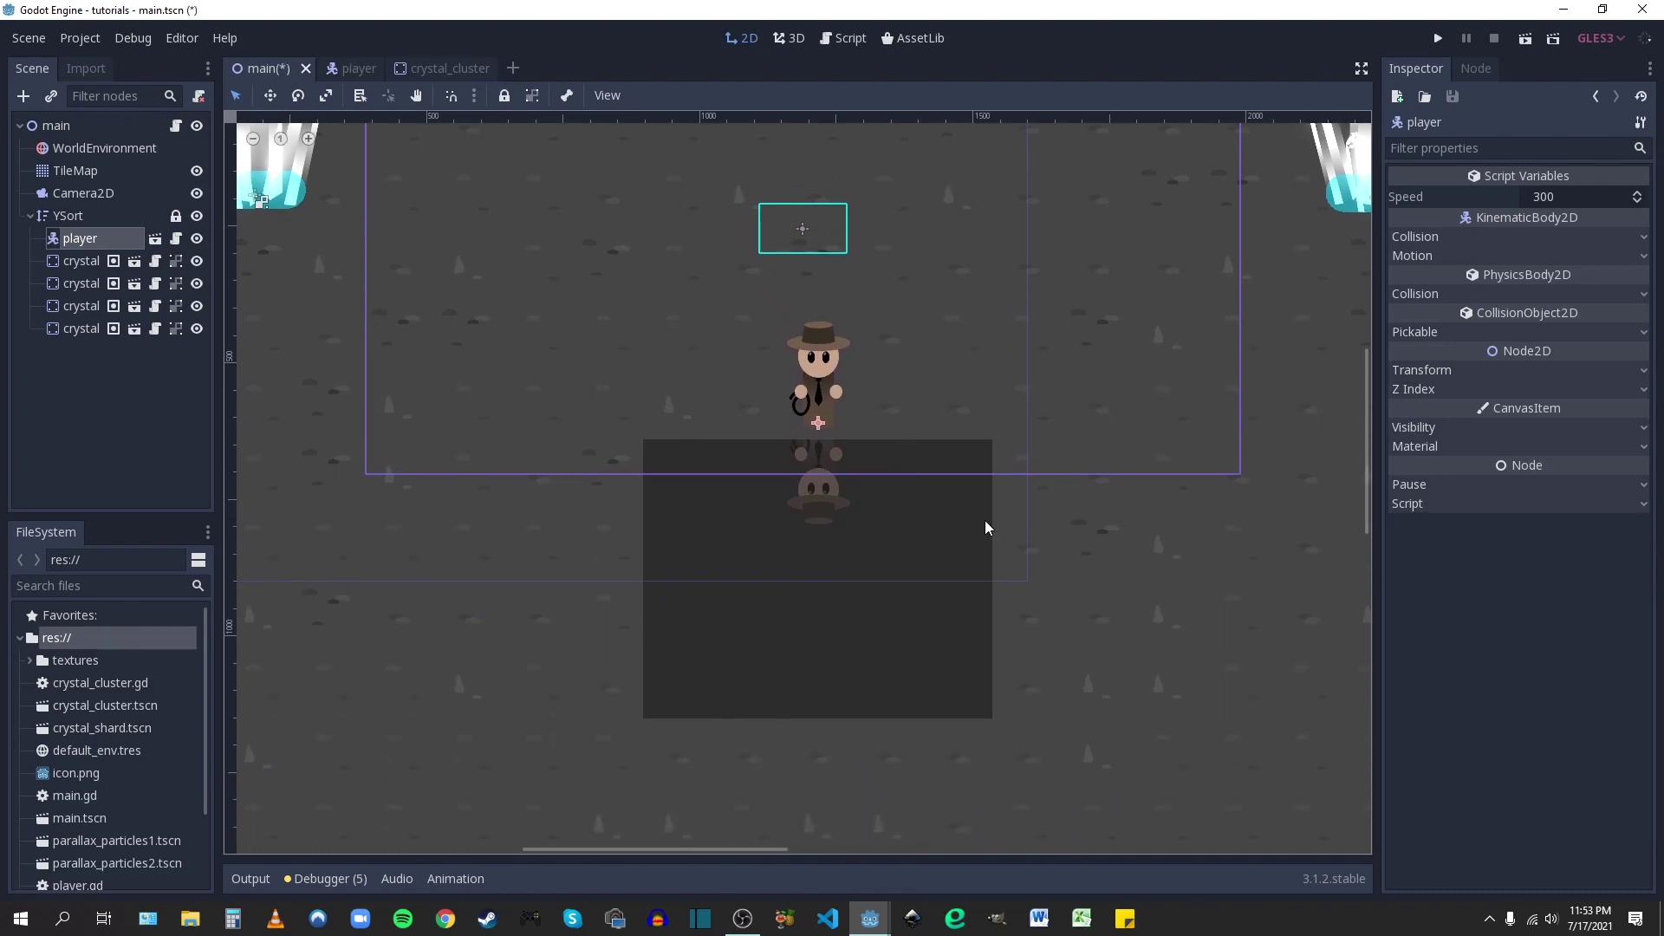
scroll(823, 604, "up", 2)
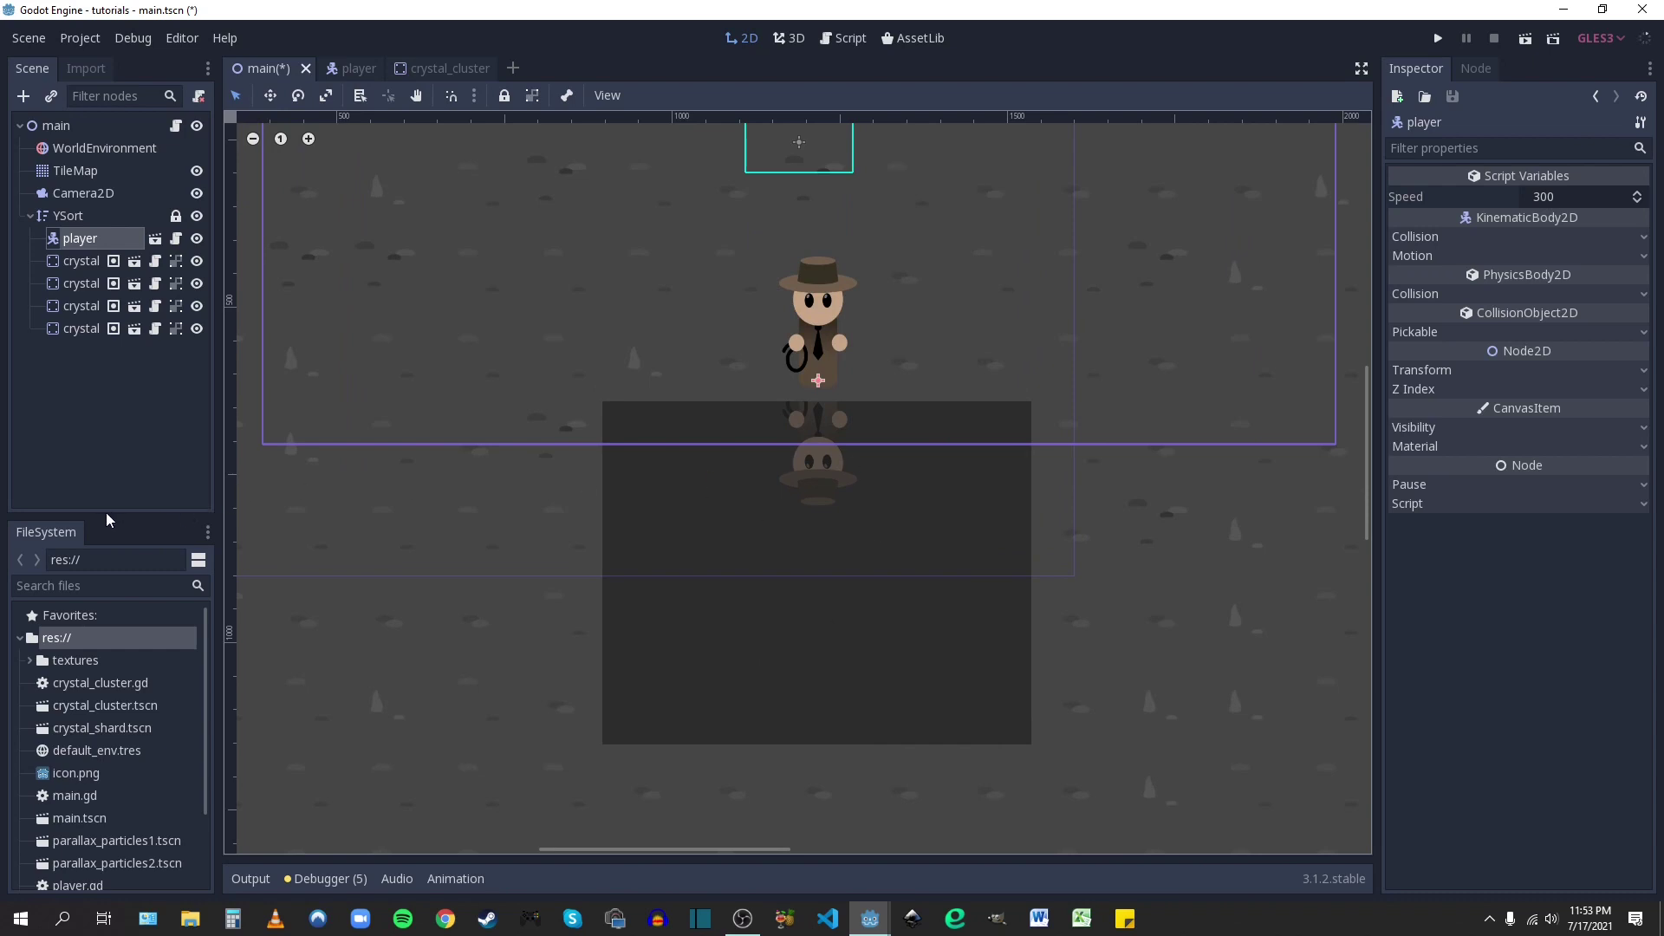
- Enlarge the FileSystem dock and expand the textures folder
left_click_drag(109, 516, 113, 362)
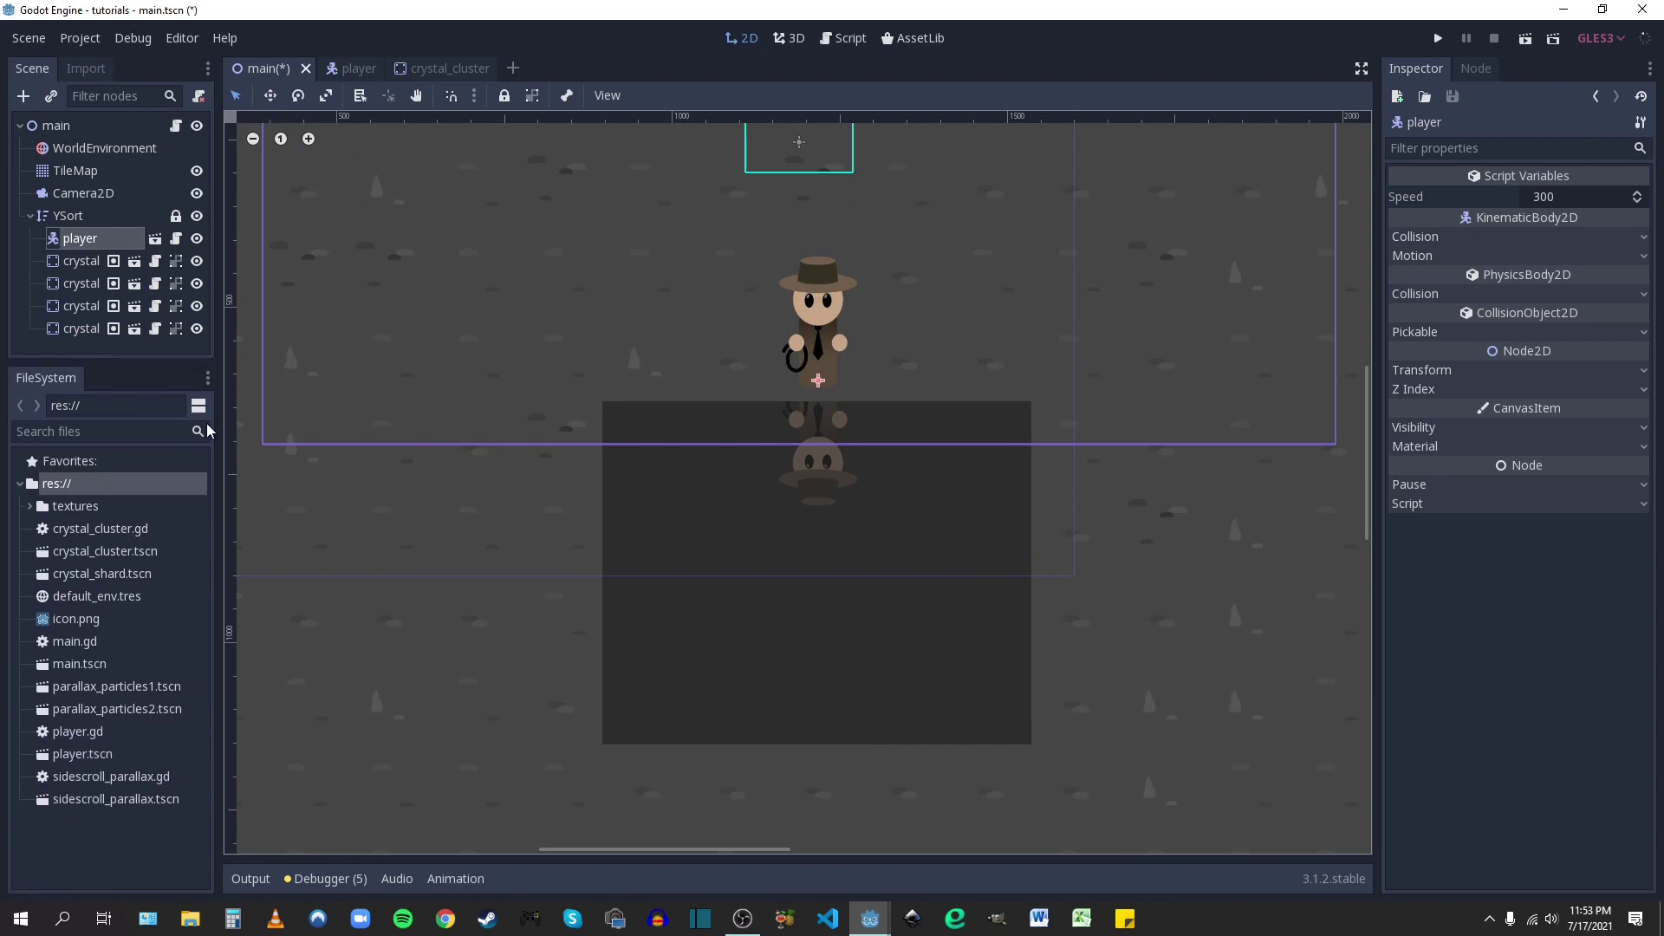
left_click(31, 506)
scroll(94, 682, "down", 3)
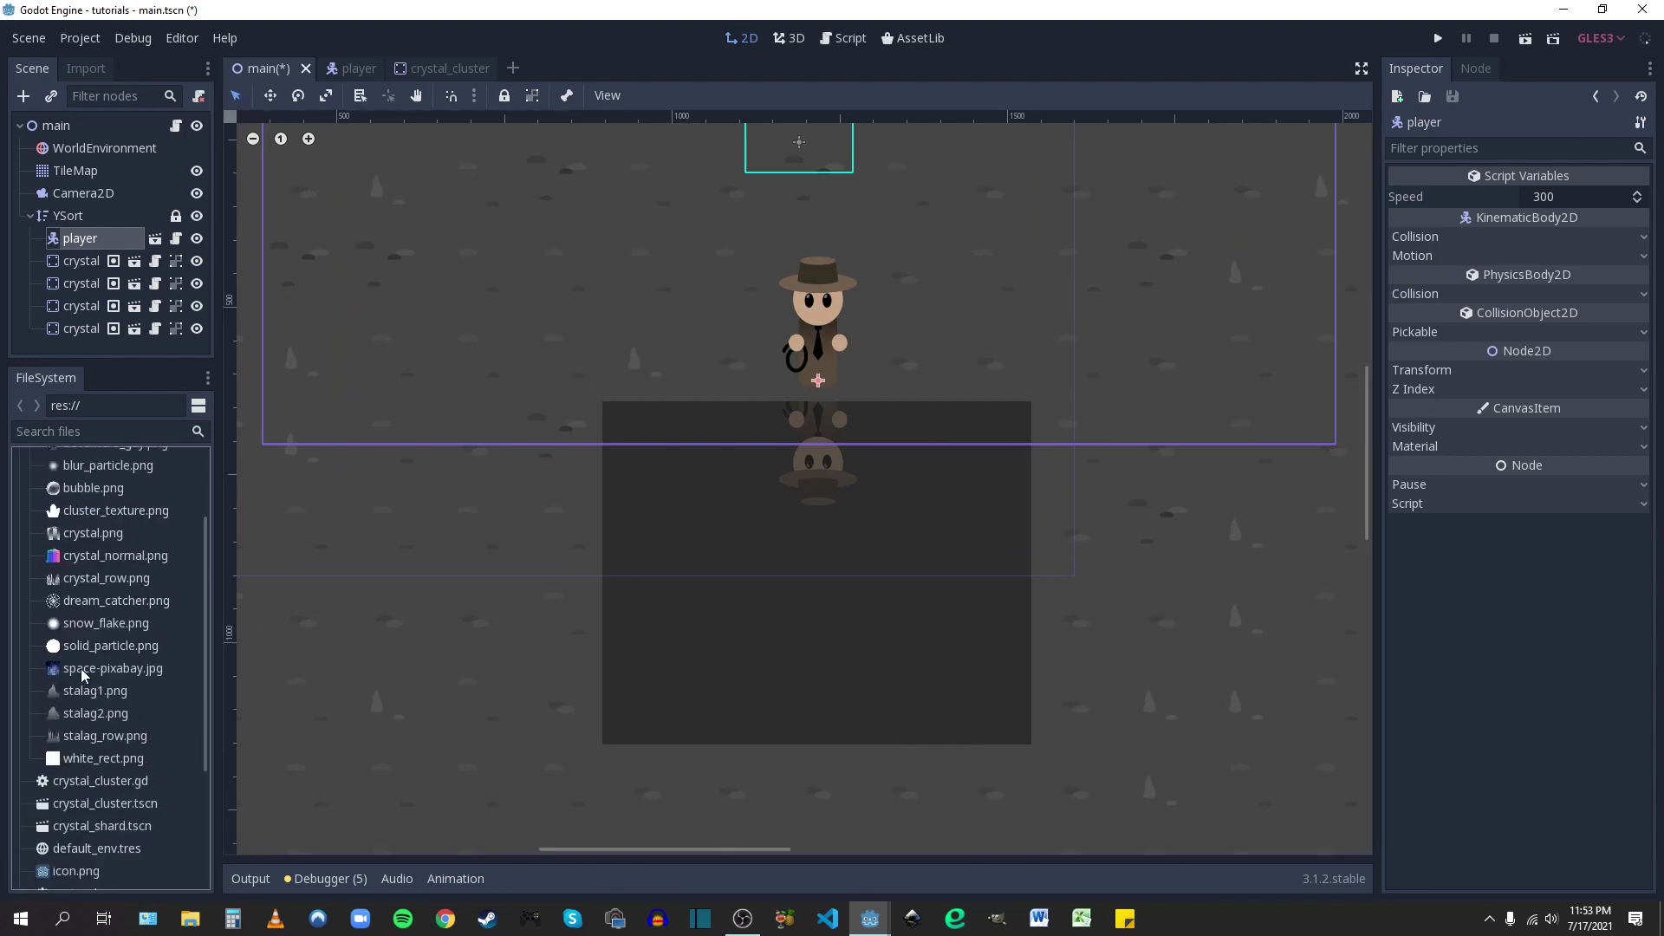
- Add the space-pixabay image as a sprite and move it to root level below WorldEnvironment
left_click_drag(82, 672, 816, 574)
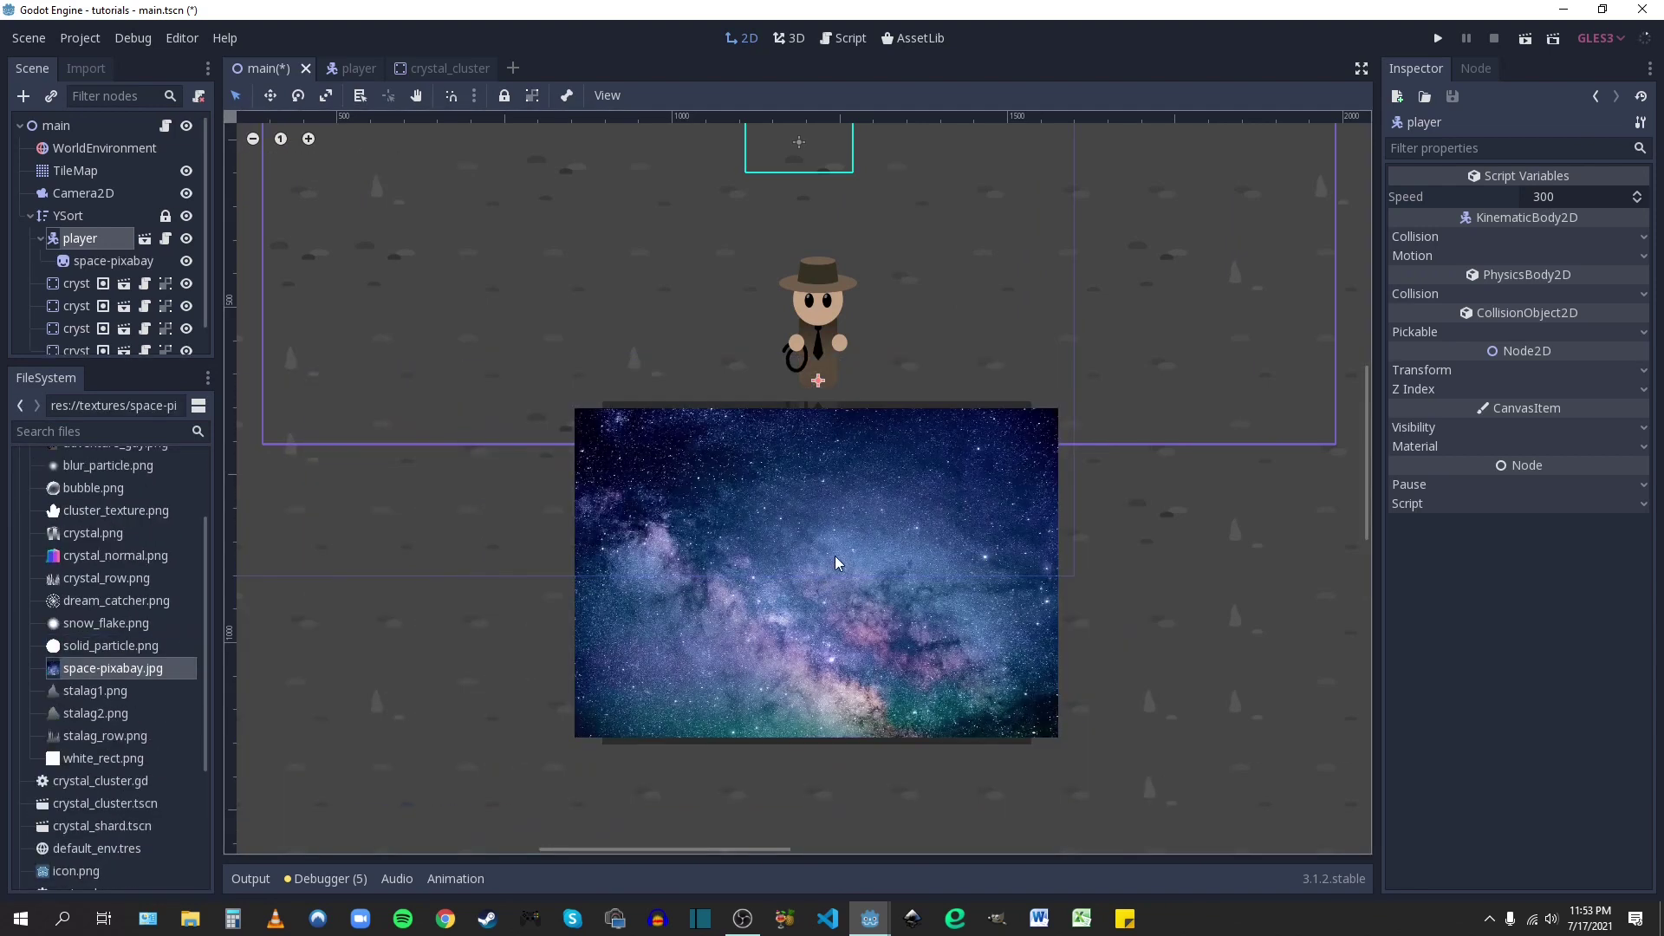
scroll(834, 515, "down", 3)
scroll(832, 517, "up", 3)
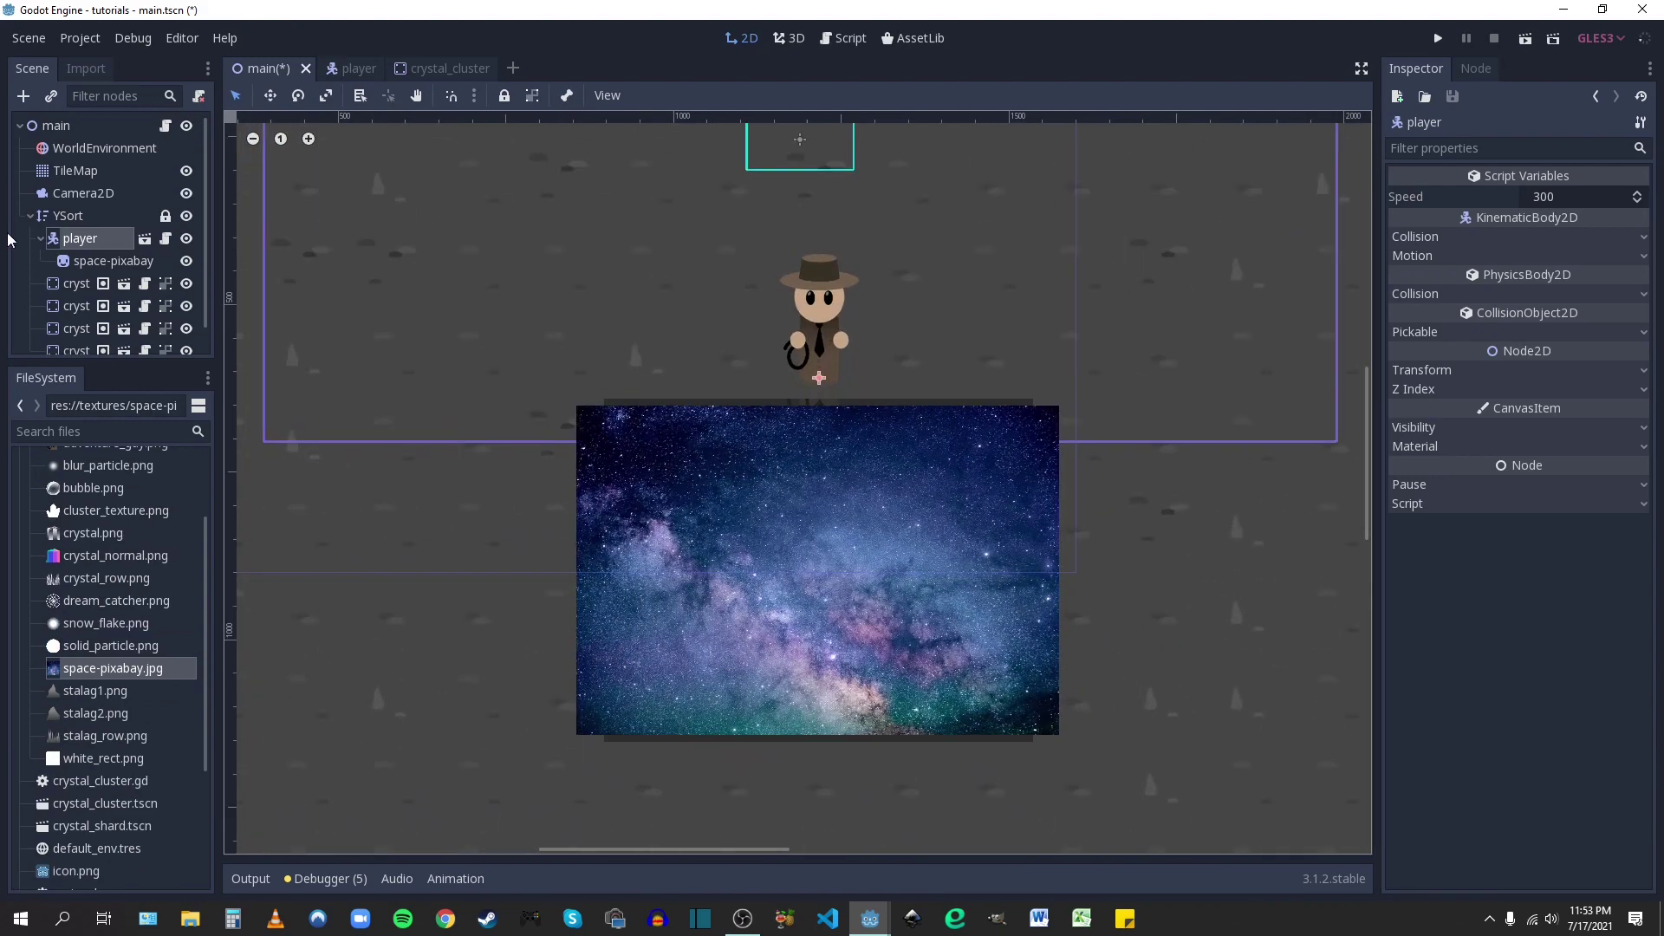
left_click(92, 262)
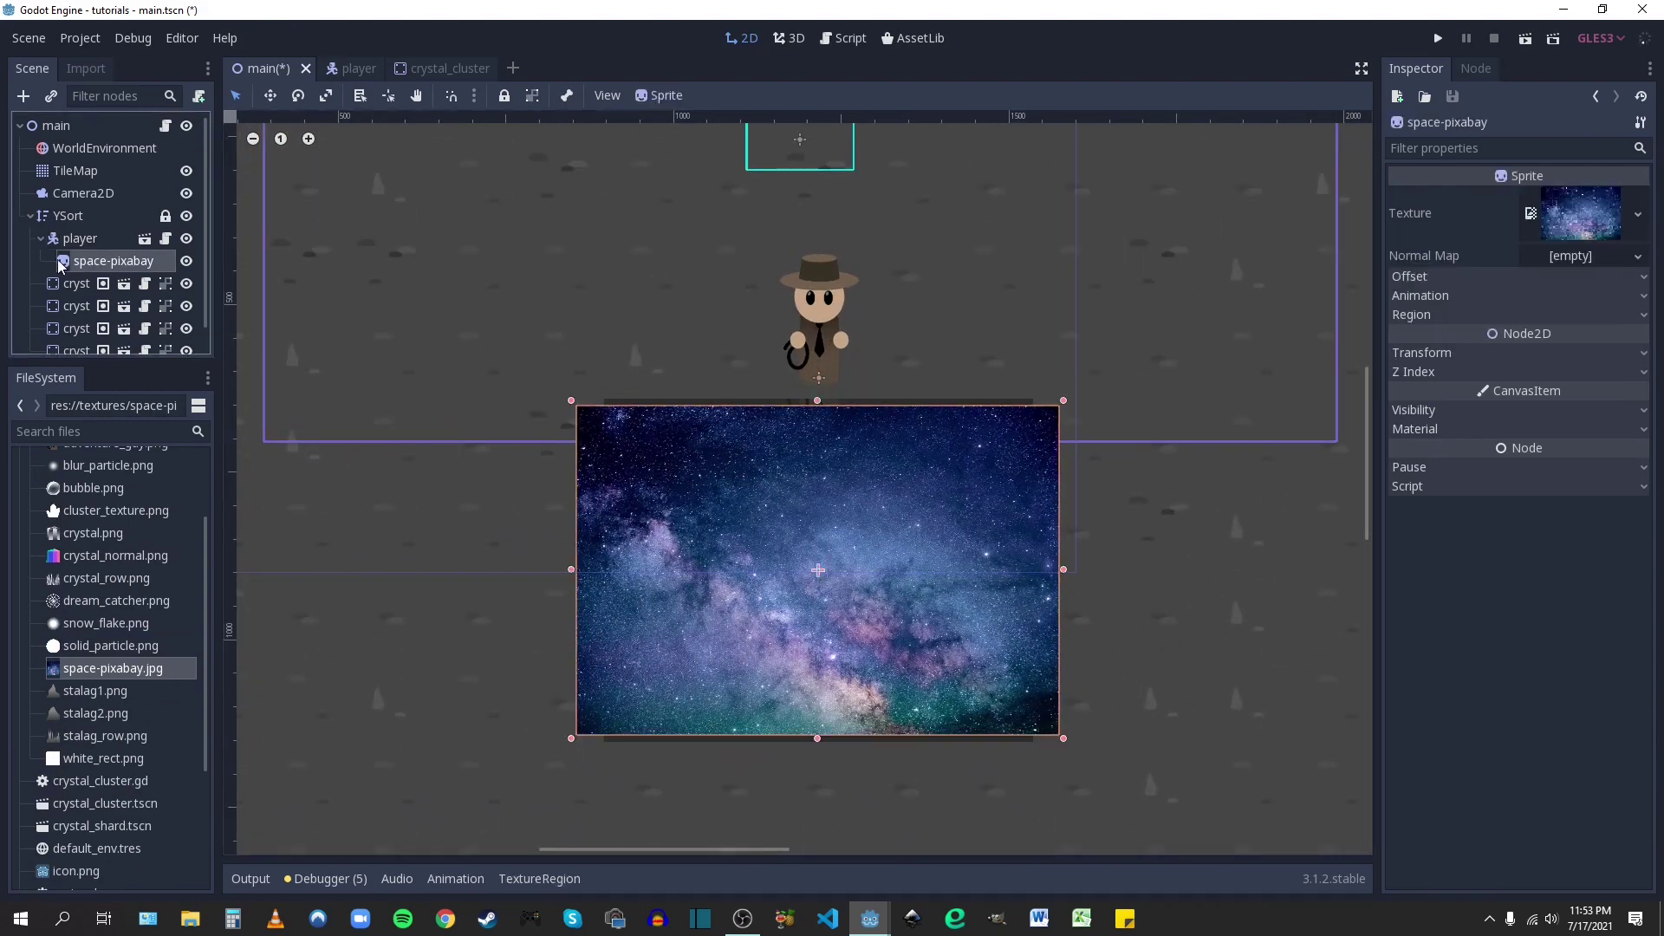
left_click_drag(104, 259, 96, 169)
left_click(91, 170)
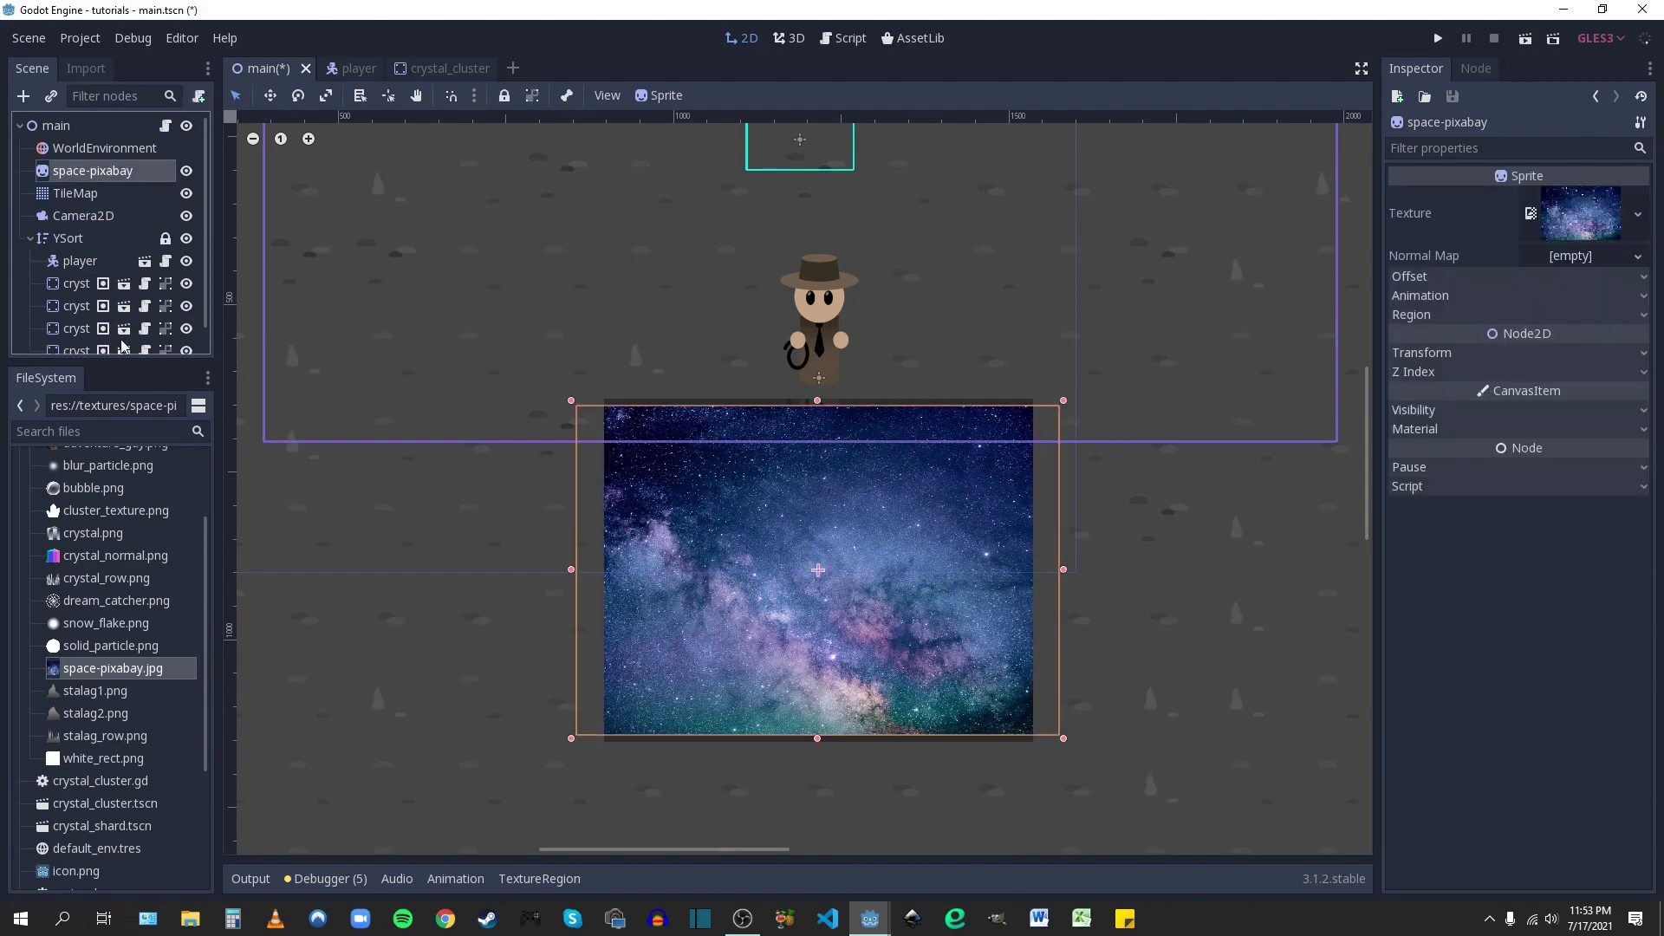
- Enlarge the Scene dock and compare the space-pixabay sprite with the TileMap node
left_click_drag(104, 364, 104, 612)
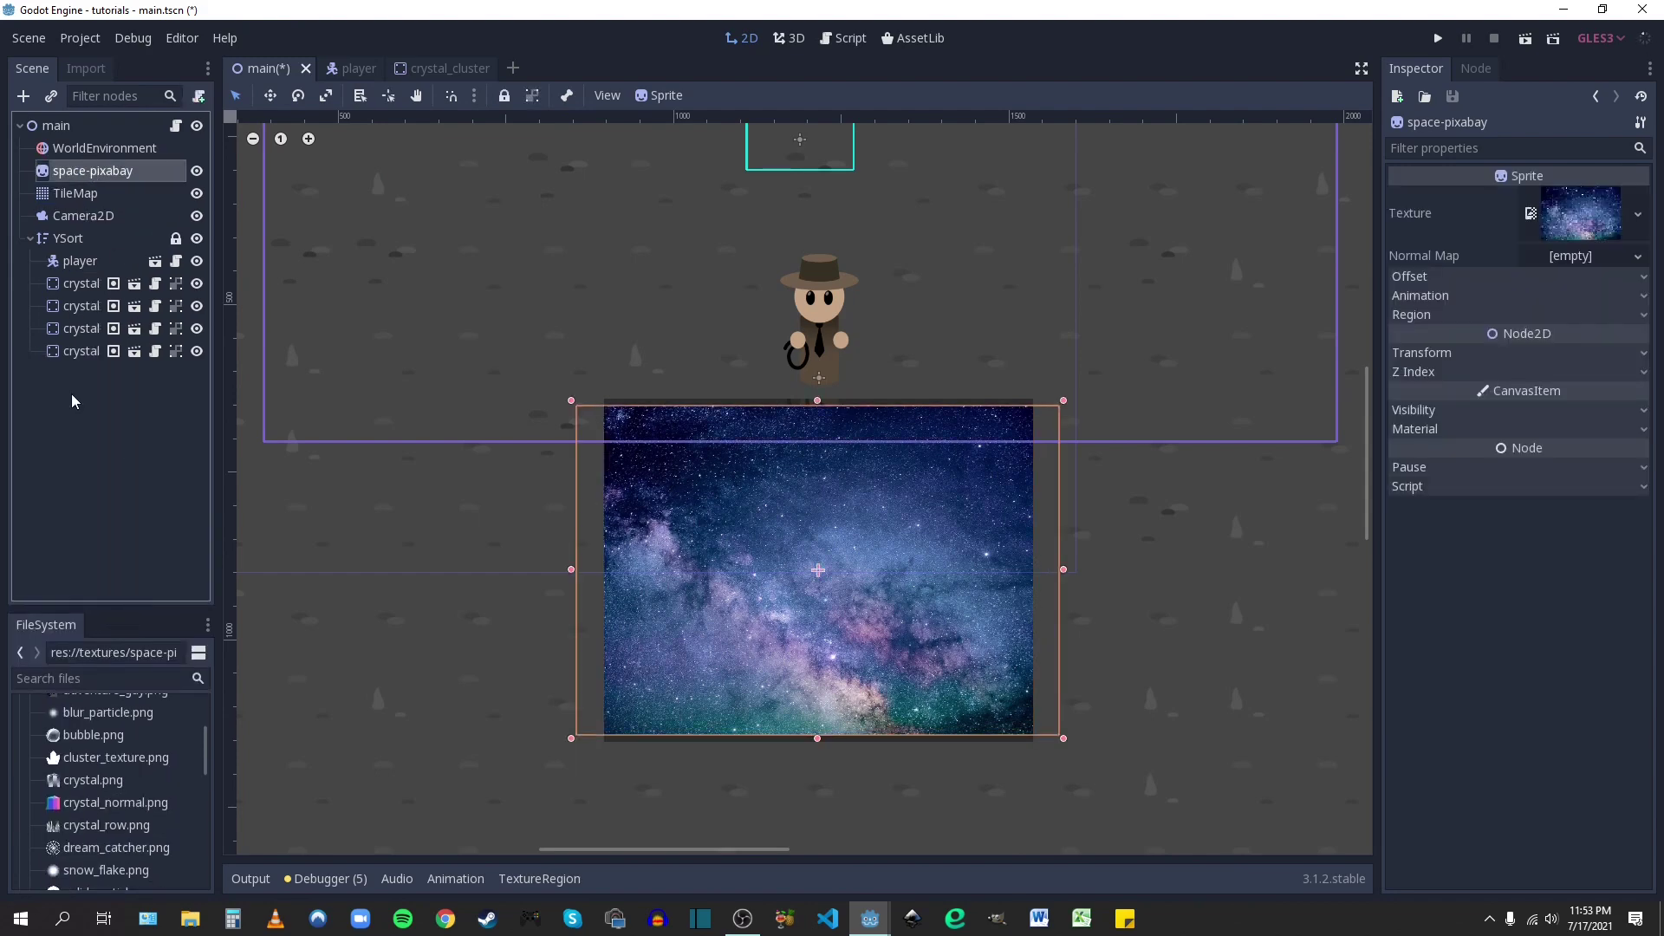
scroll(693, 449, "down", 2)
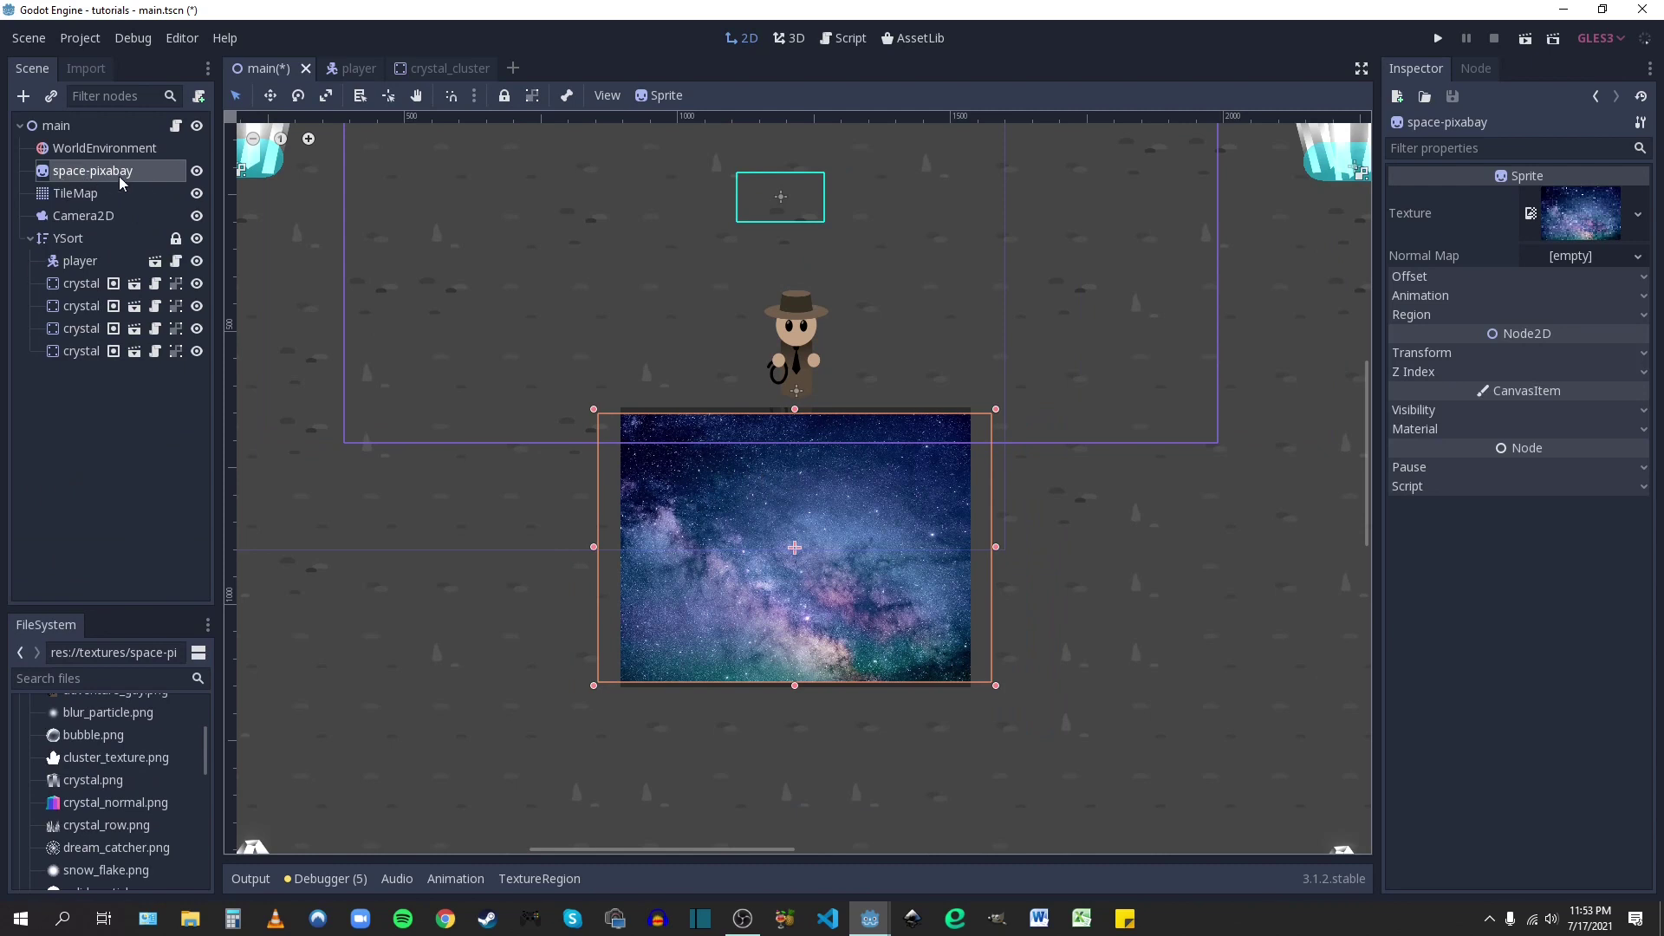
scroll(637, 378, "up", 3)
scroll(735, 352, "down", 2)
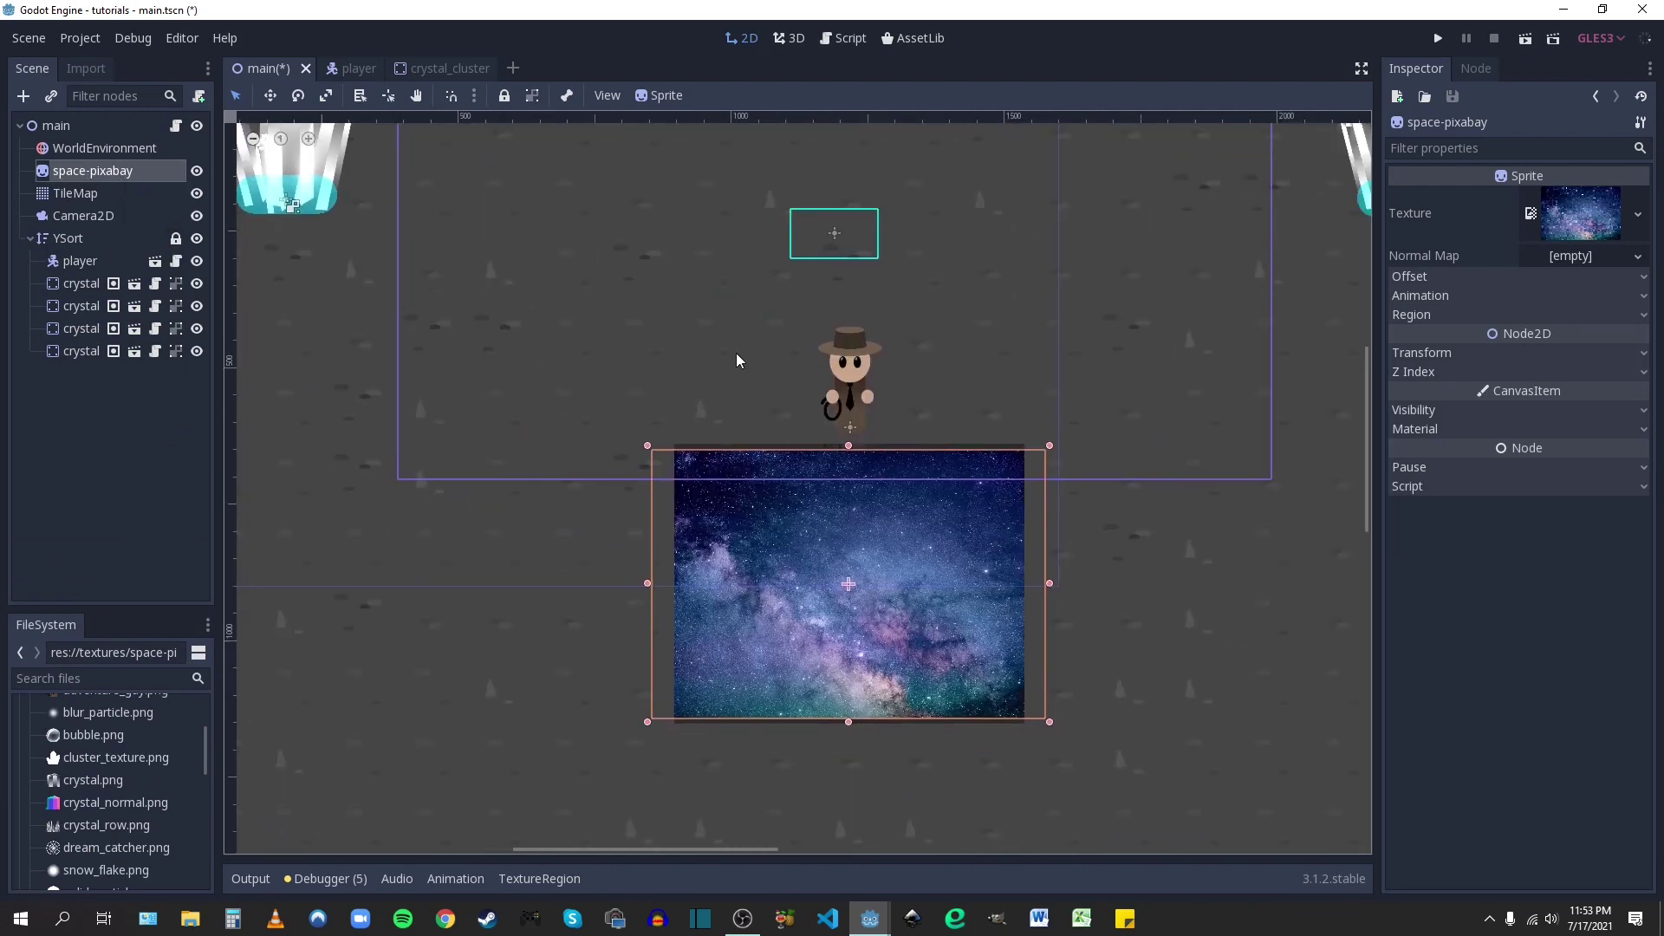
scroll(736, 352, "up", 1)
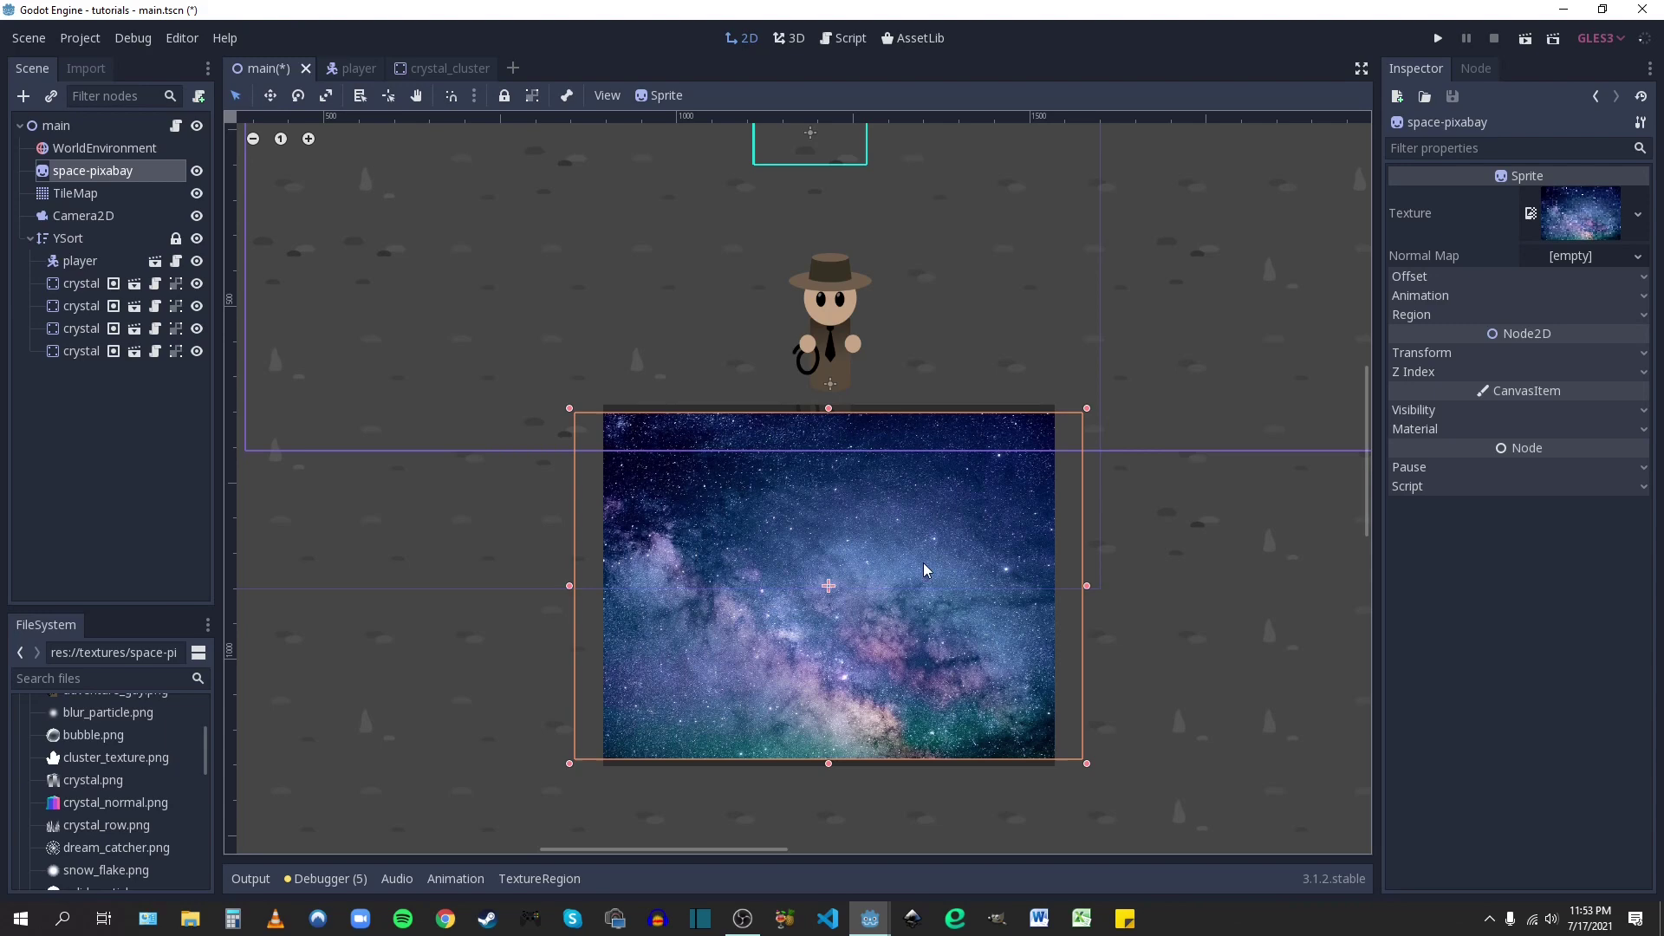
scroll(814, 588, "up", 1)
scroll(804, 545, "down", 1)
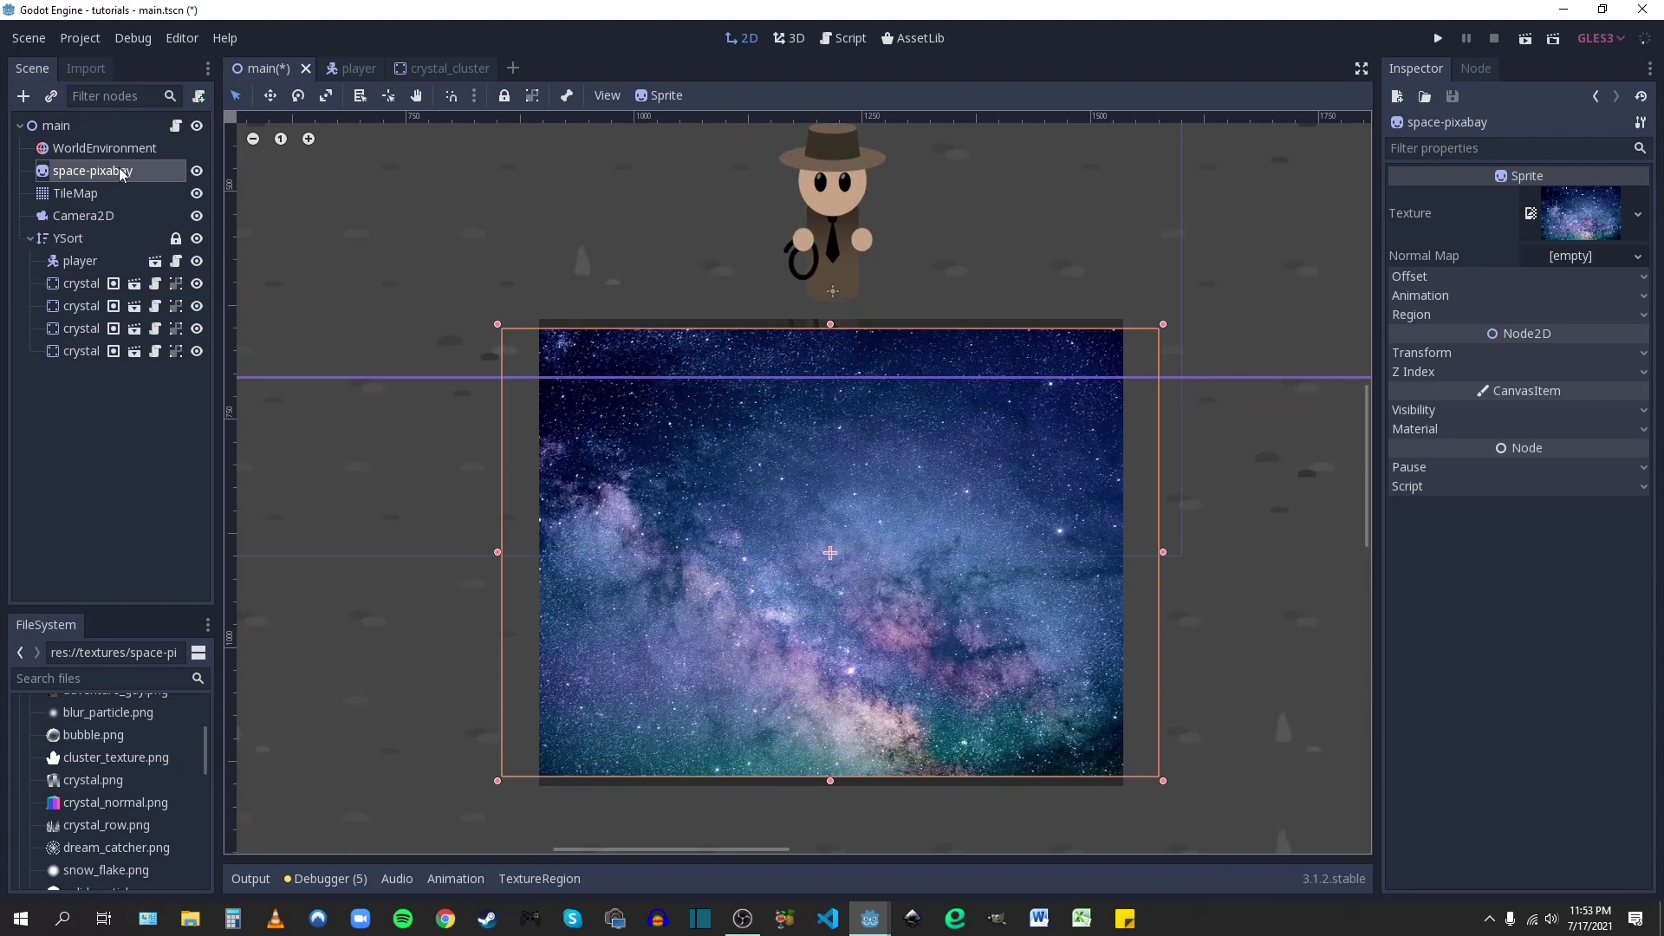
left_click(90, 192)
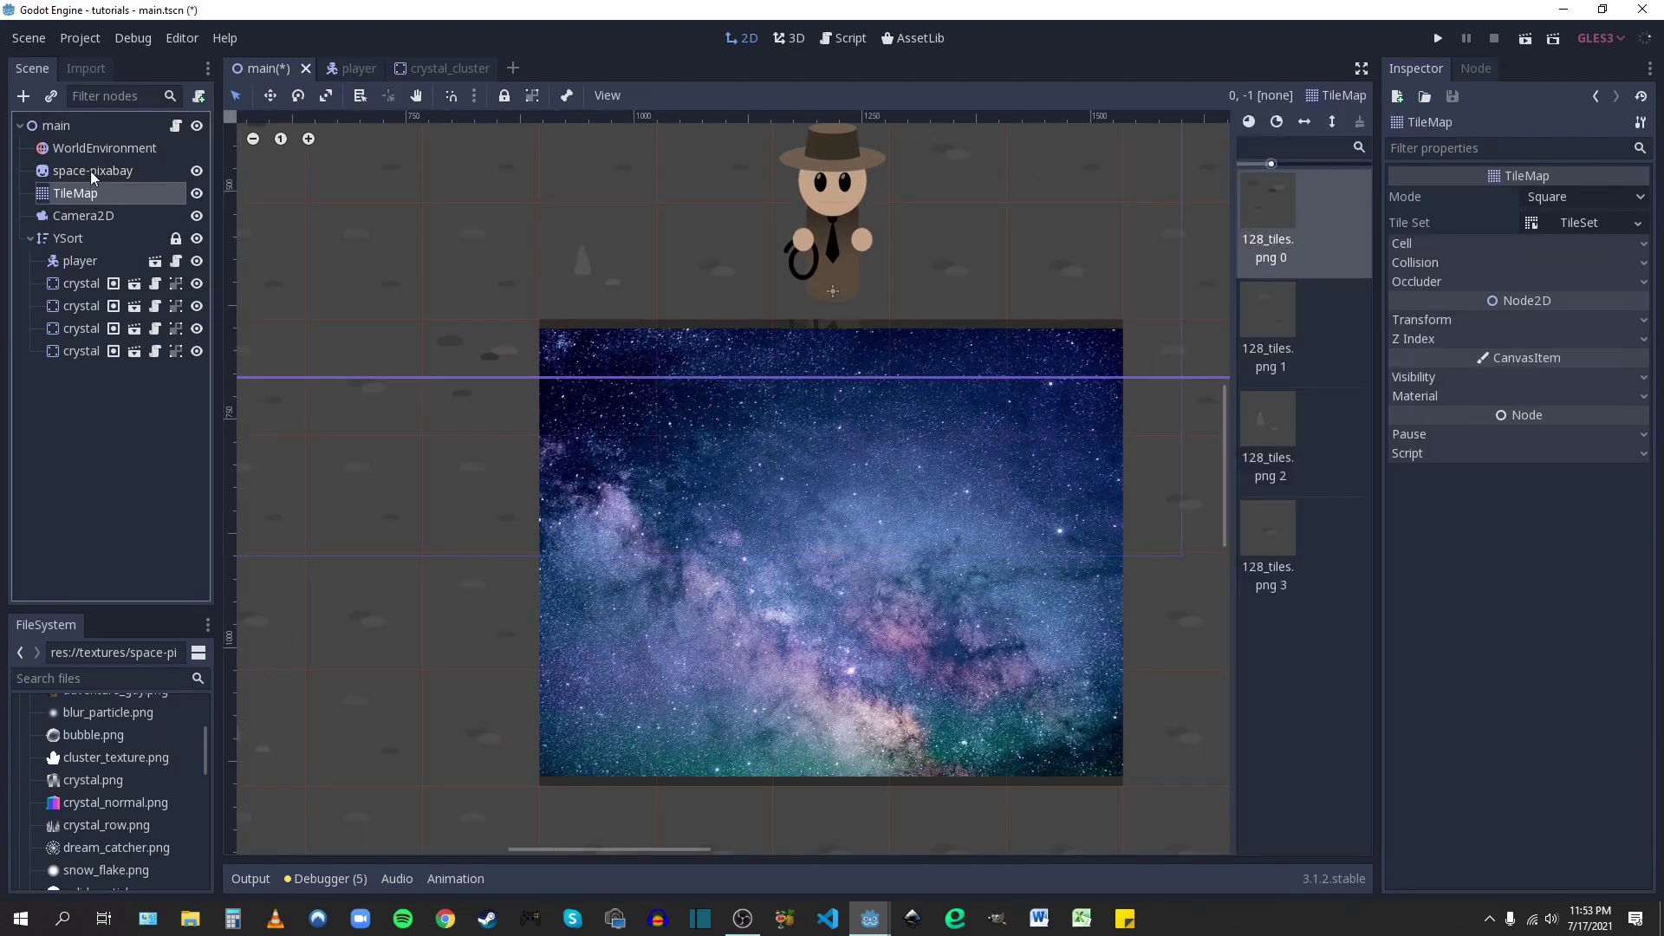
left_click(90, 169)
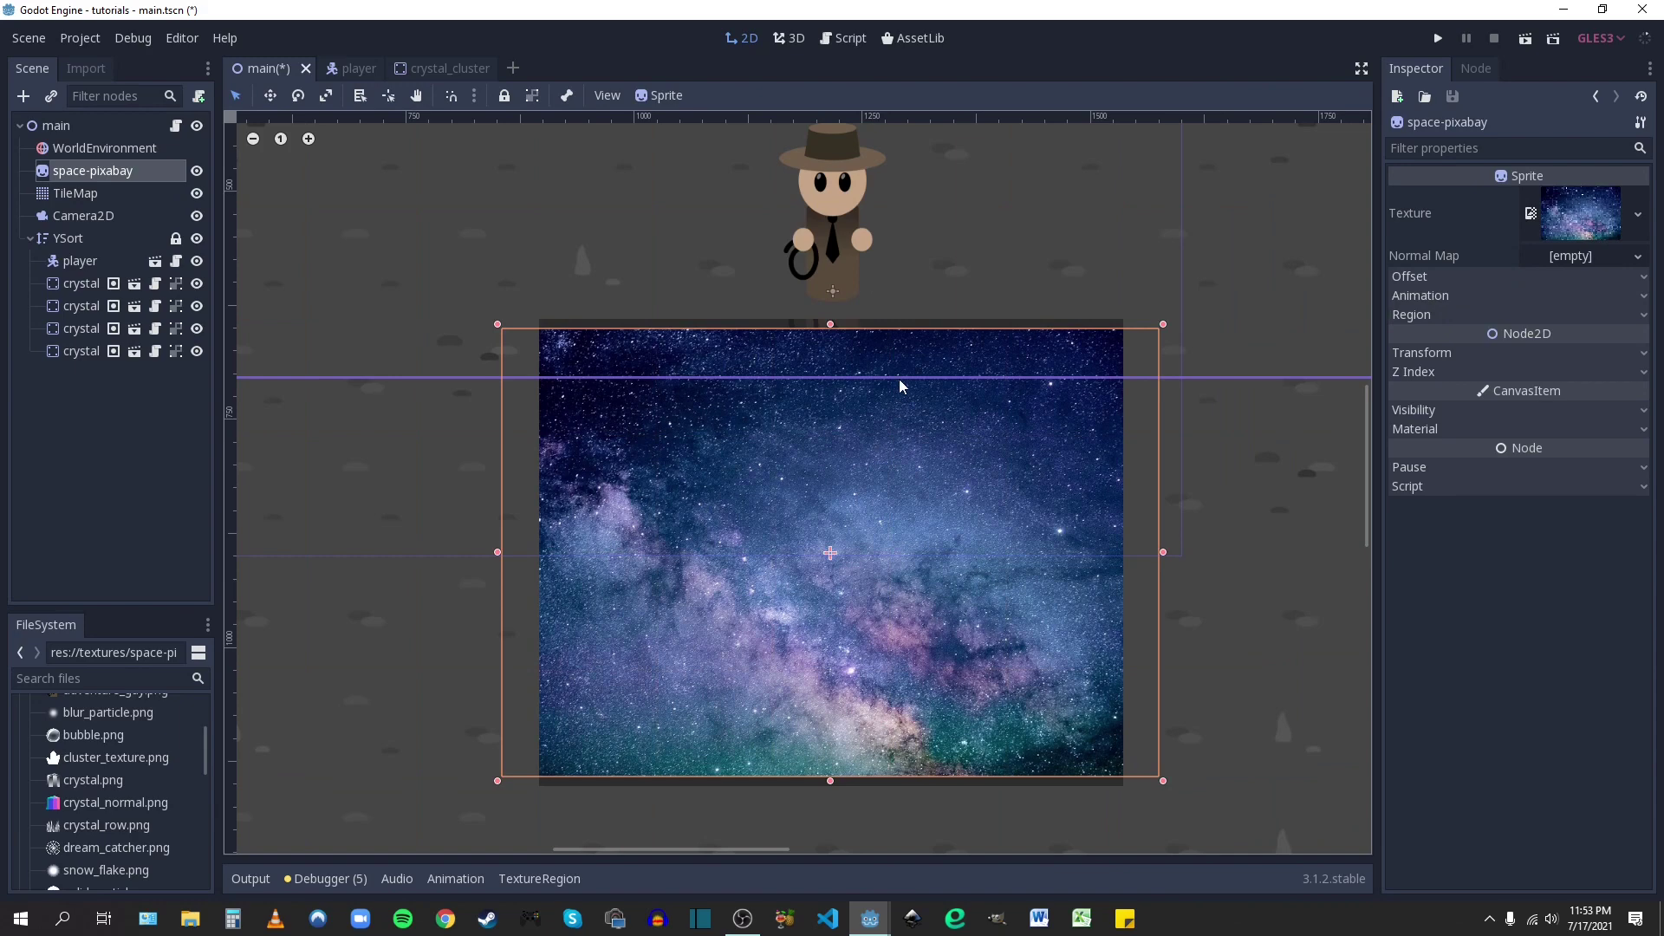
scroll(871, 407, "up", 2)
- Nudge the player slightly upward and reselect the space-pixabay sprite
left_click(812, 296)
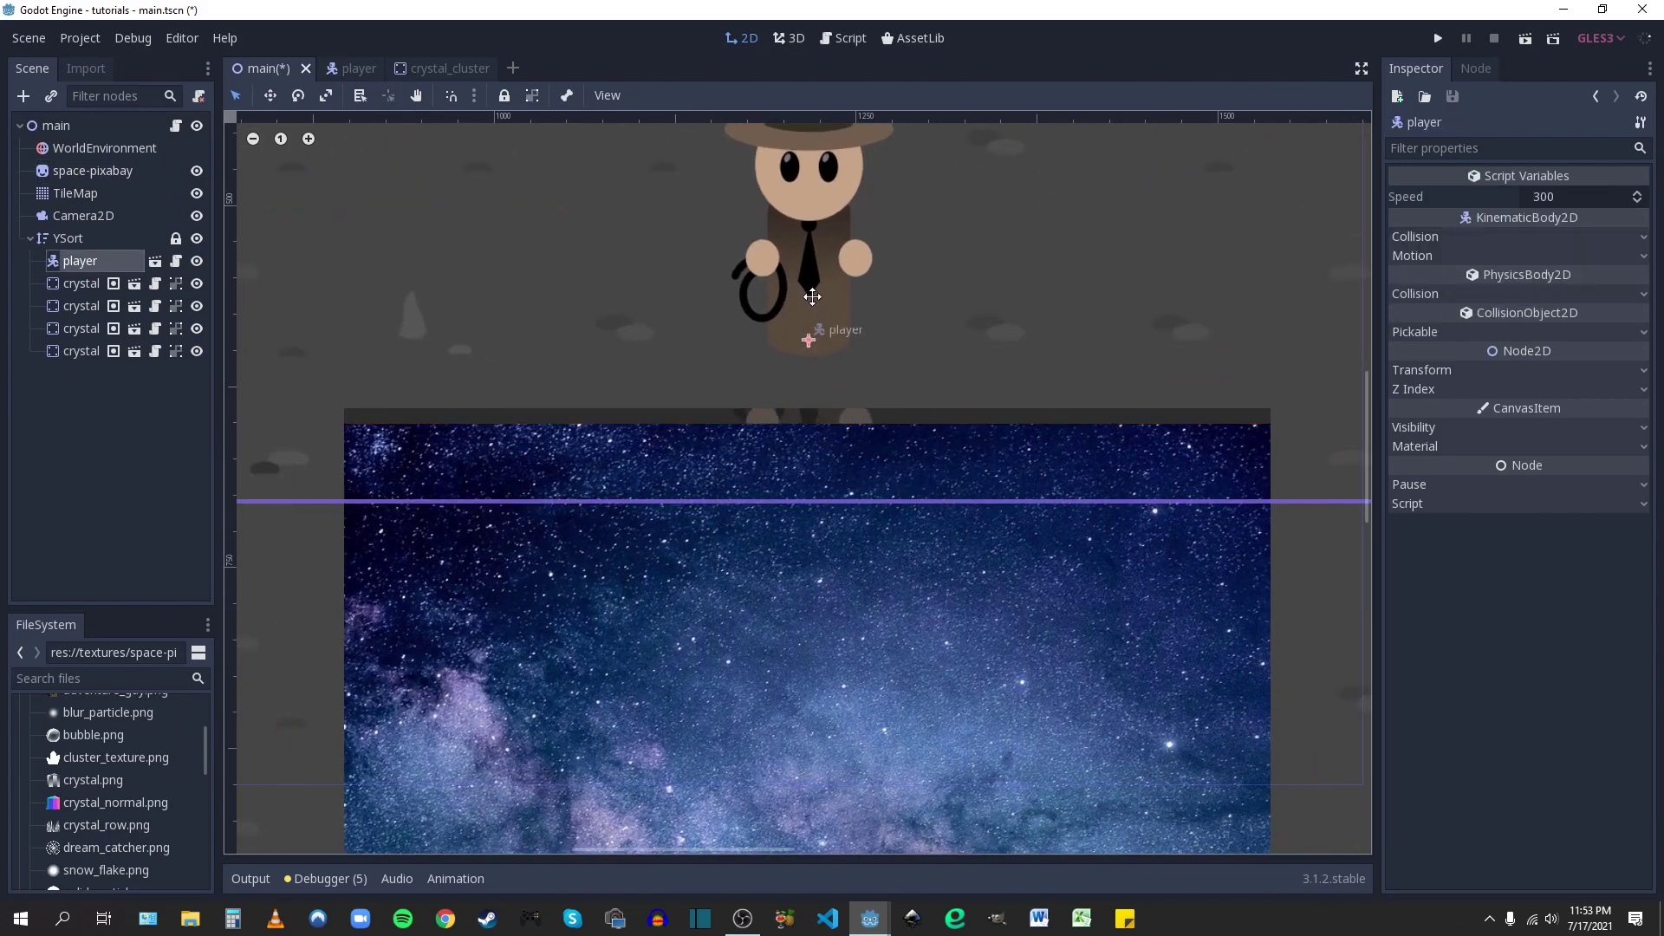
left_click_drag(812, 296, 814, 285)
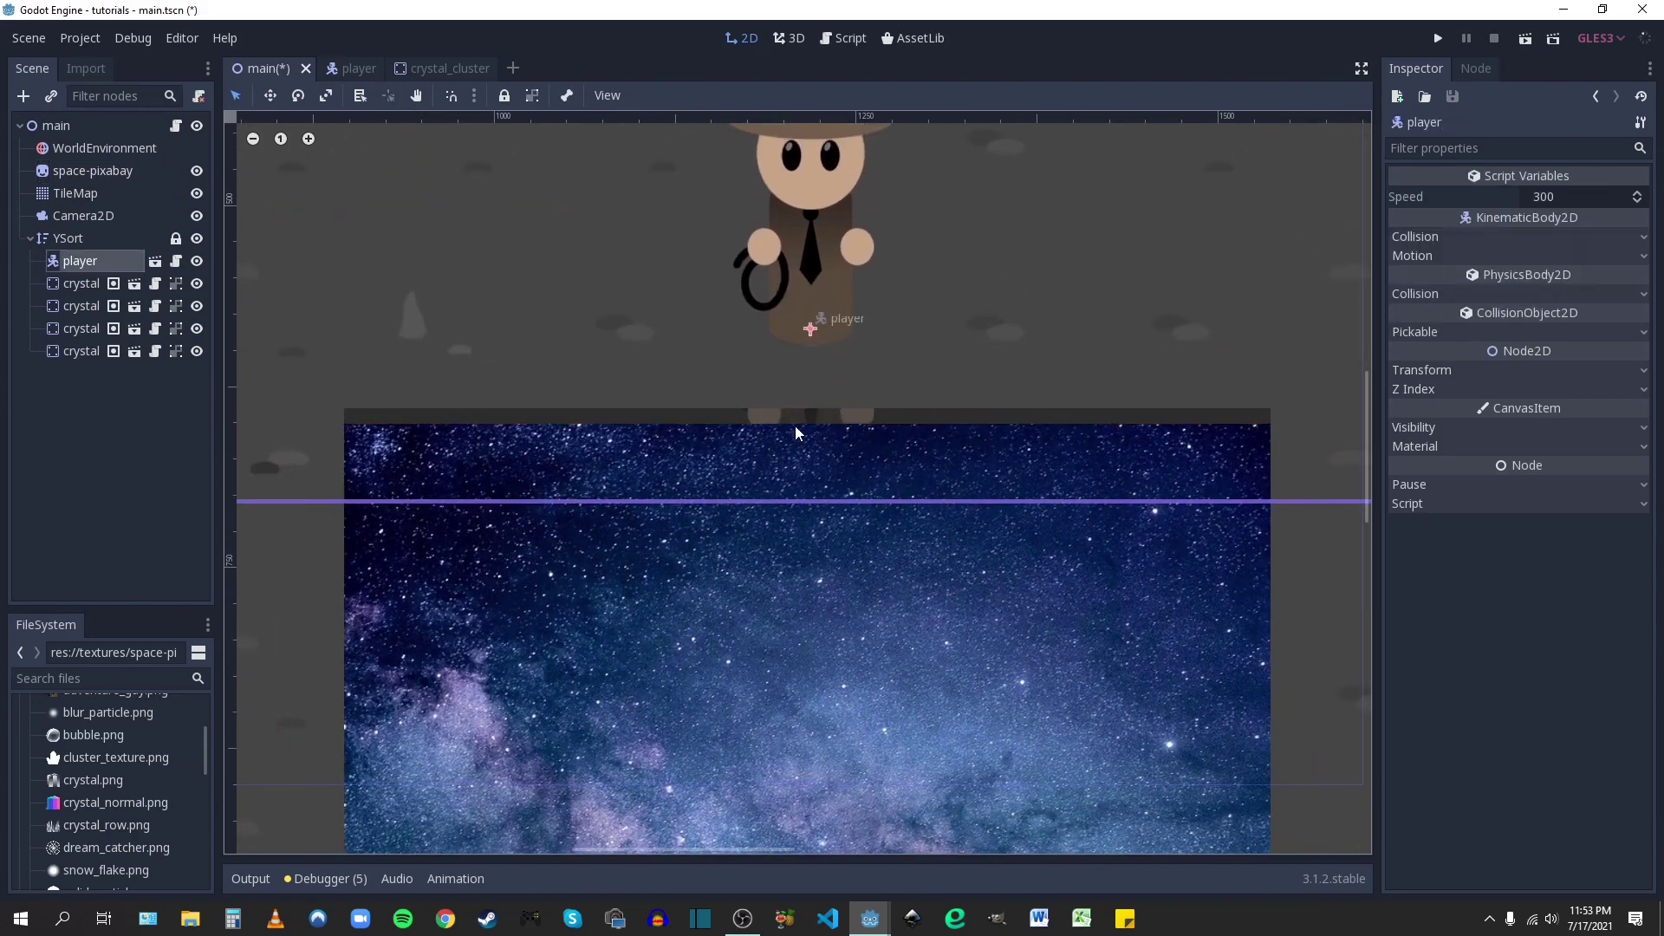
scroll(795, 430, "down", 3)
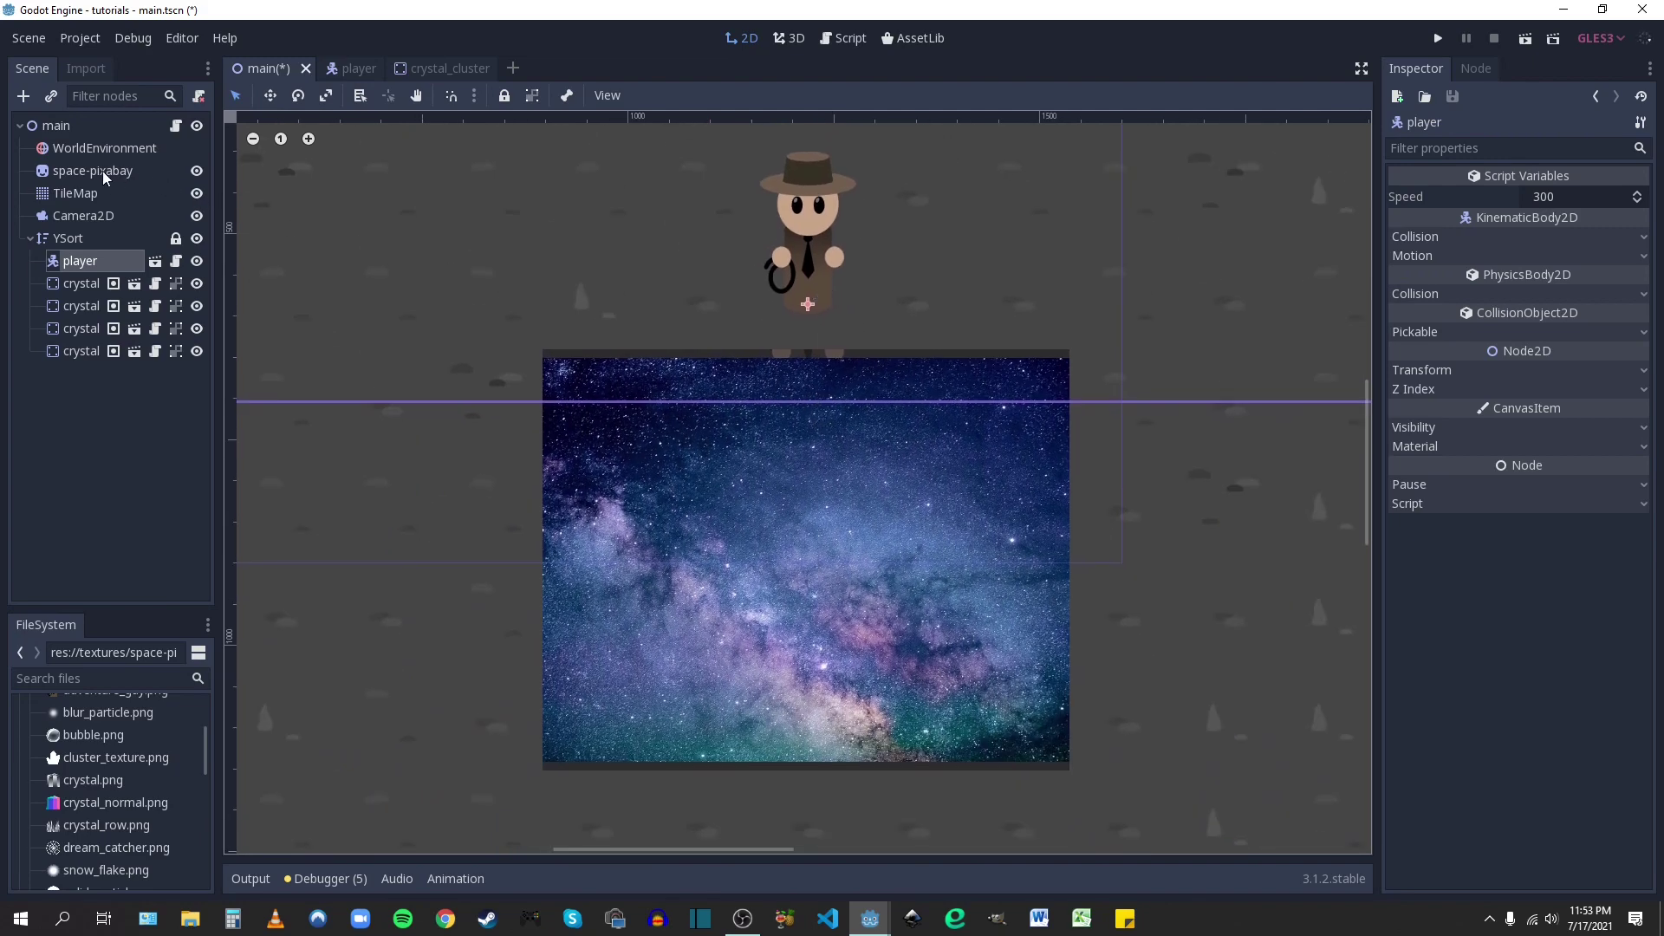
left_click(103, 170)
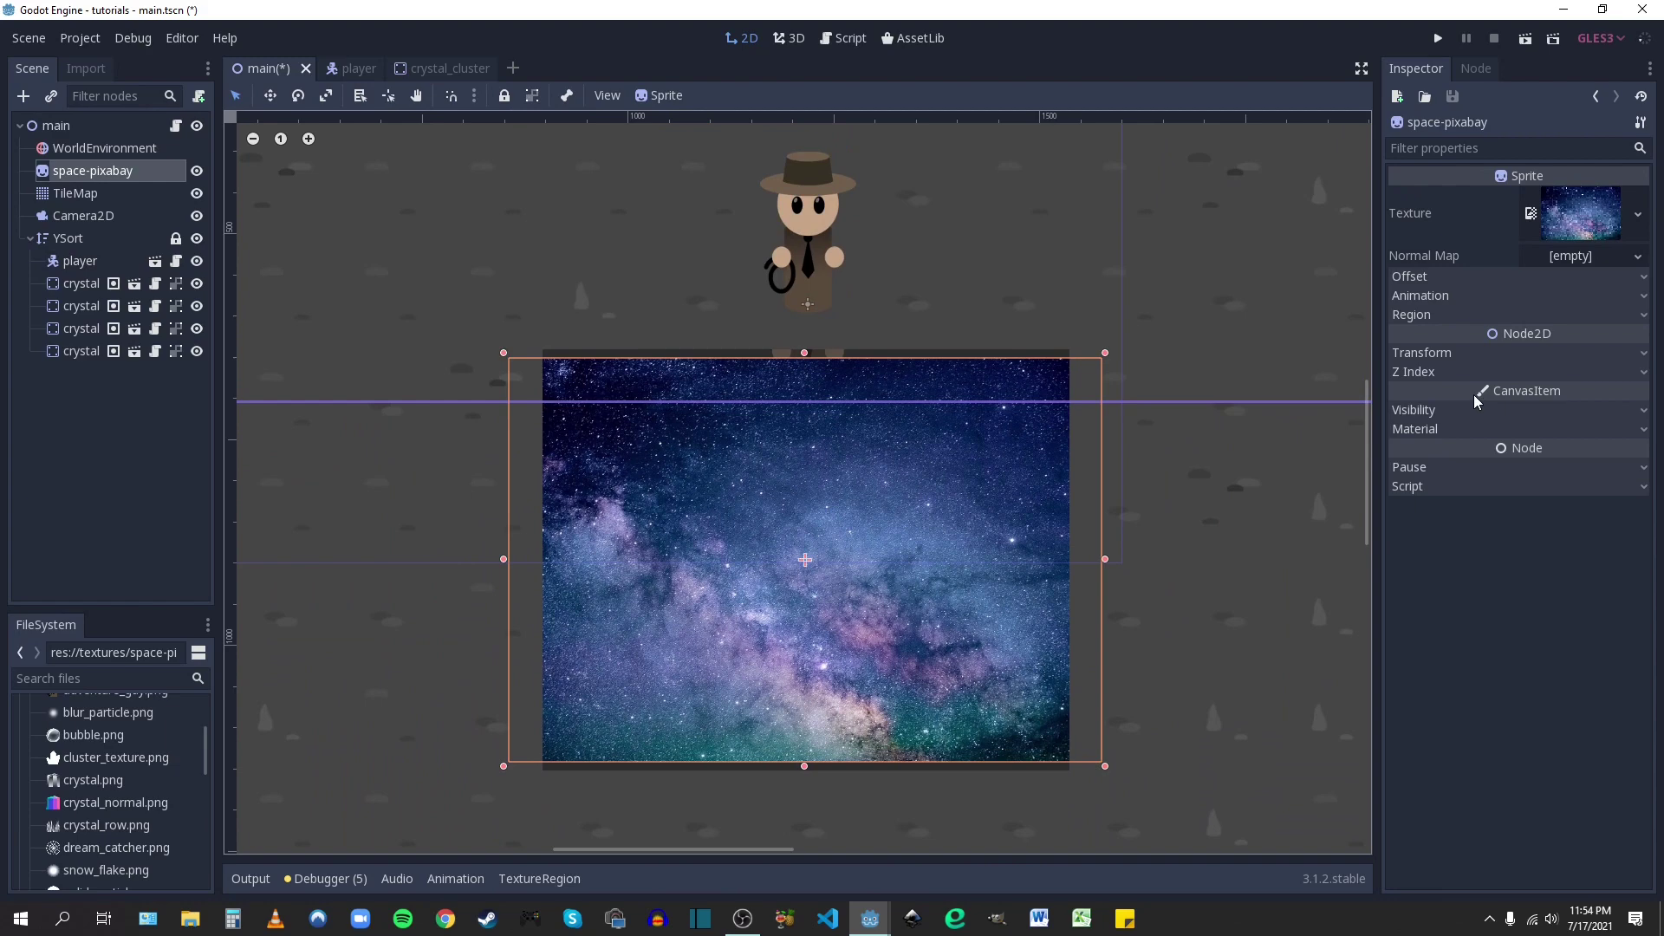
- Lower the space-pixabay sprite's Z Index from 0 to -2
left_click(1410, 375)
key("w")
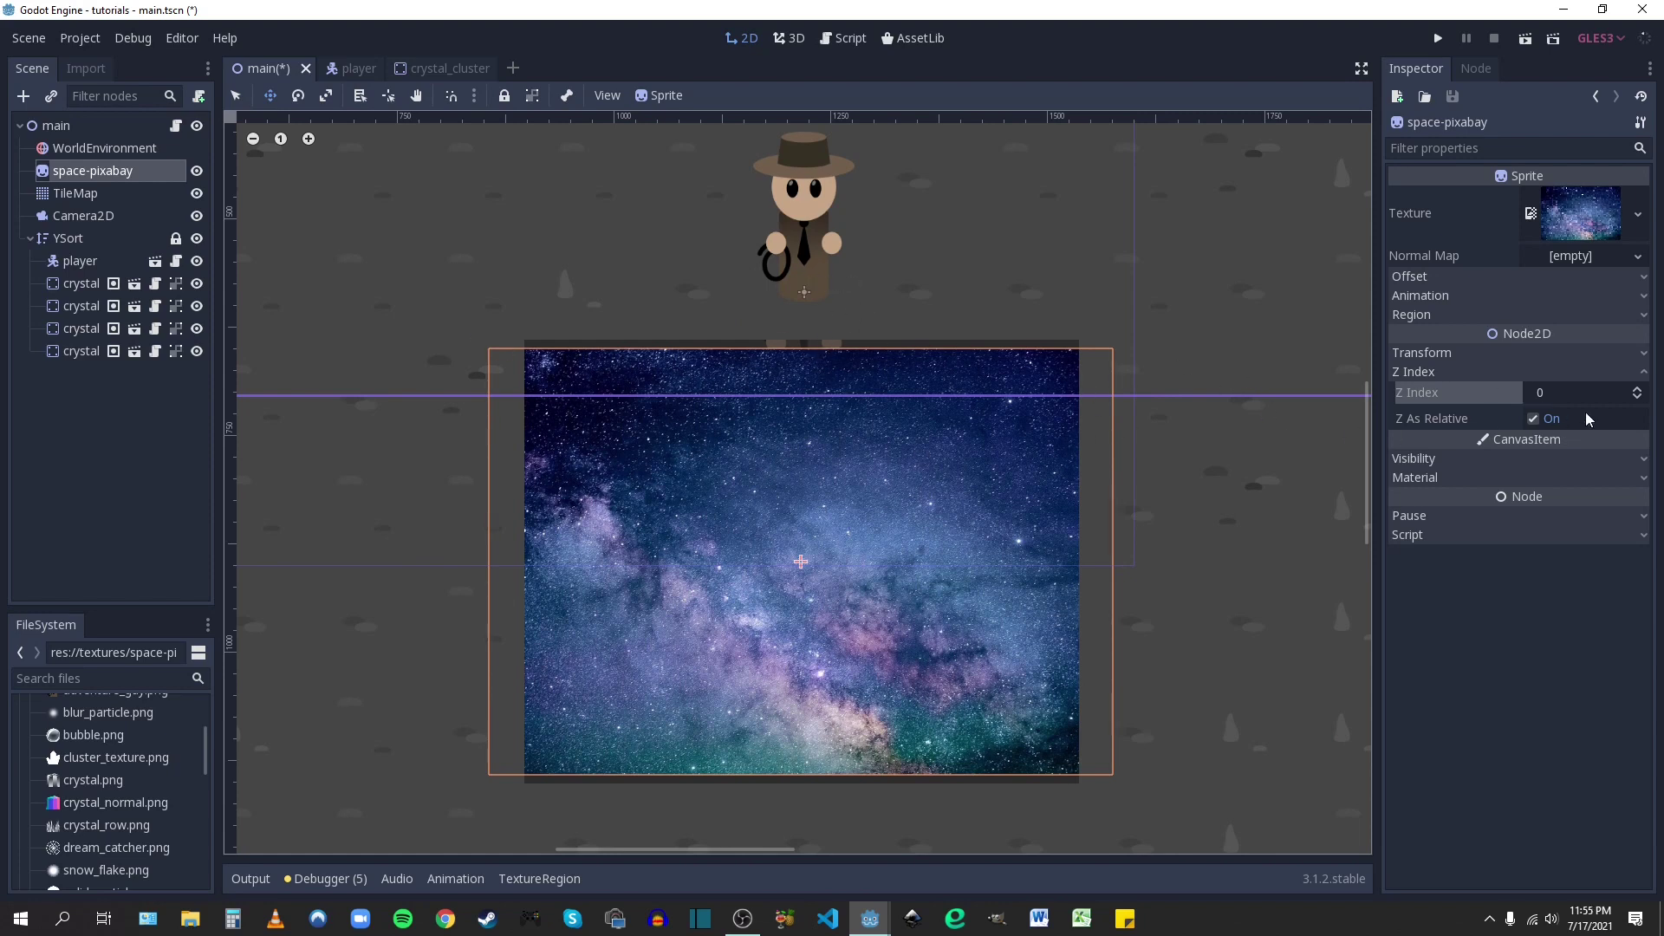
left_click(1638, 397)
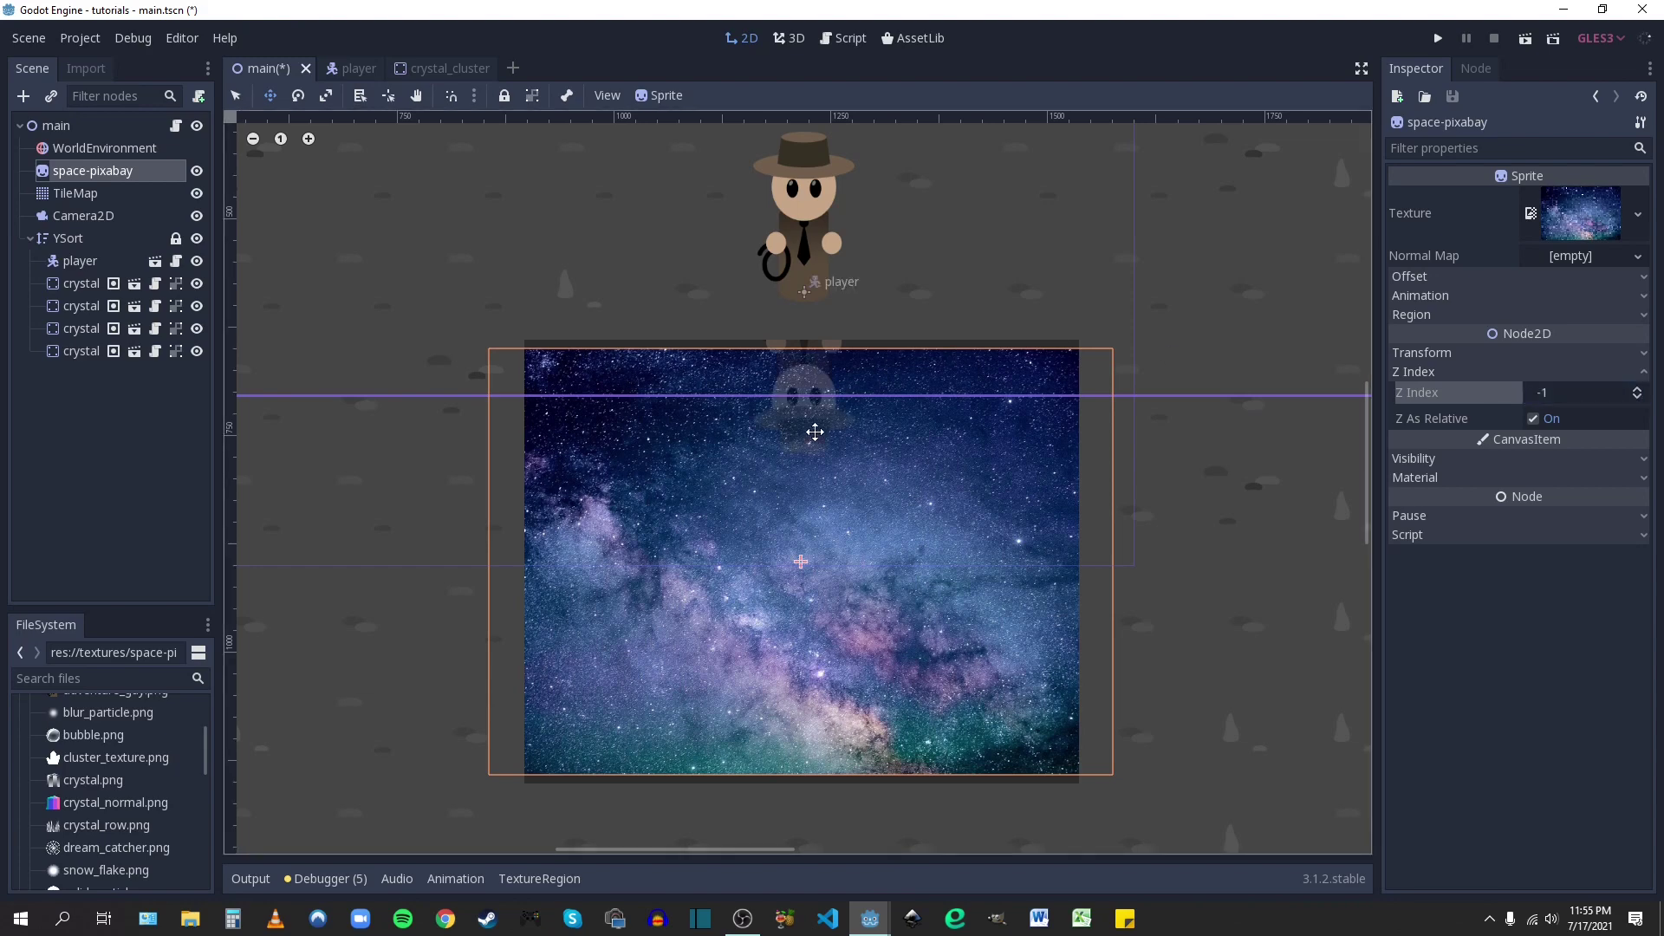
left_click(1638, 405)
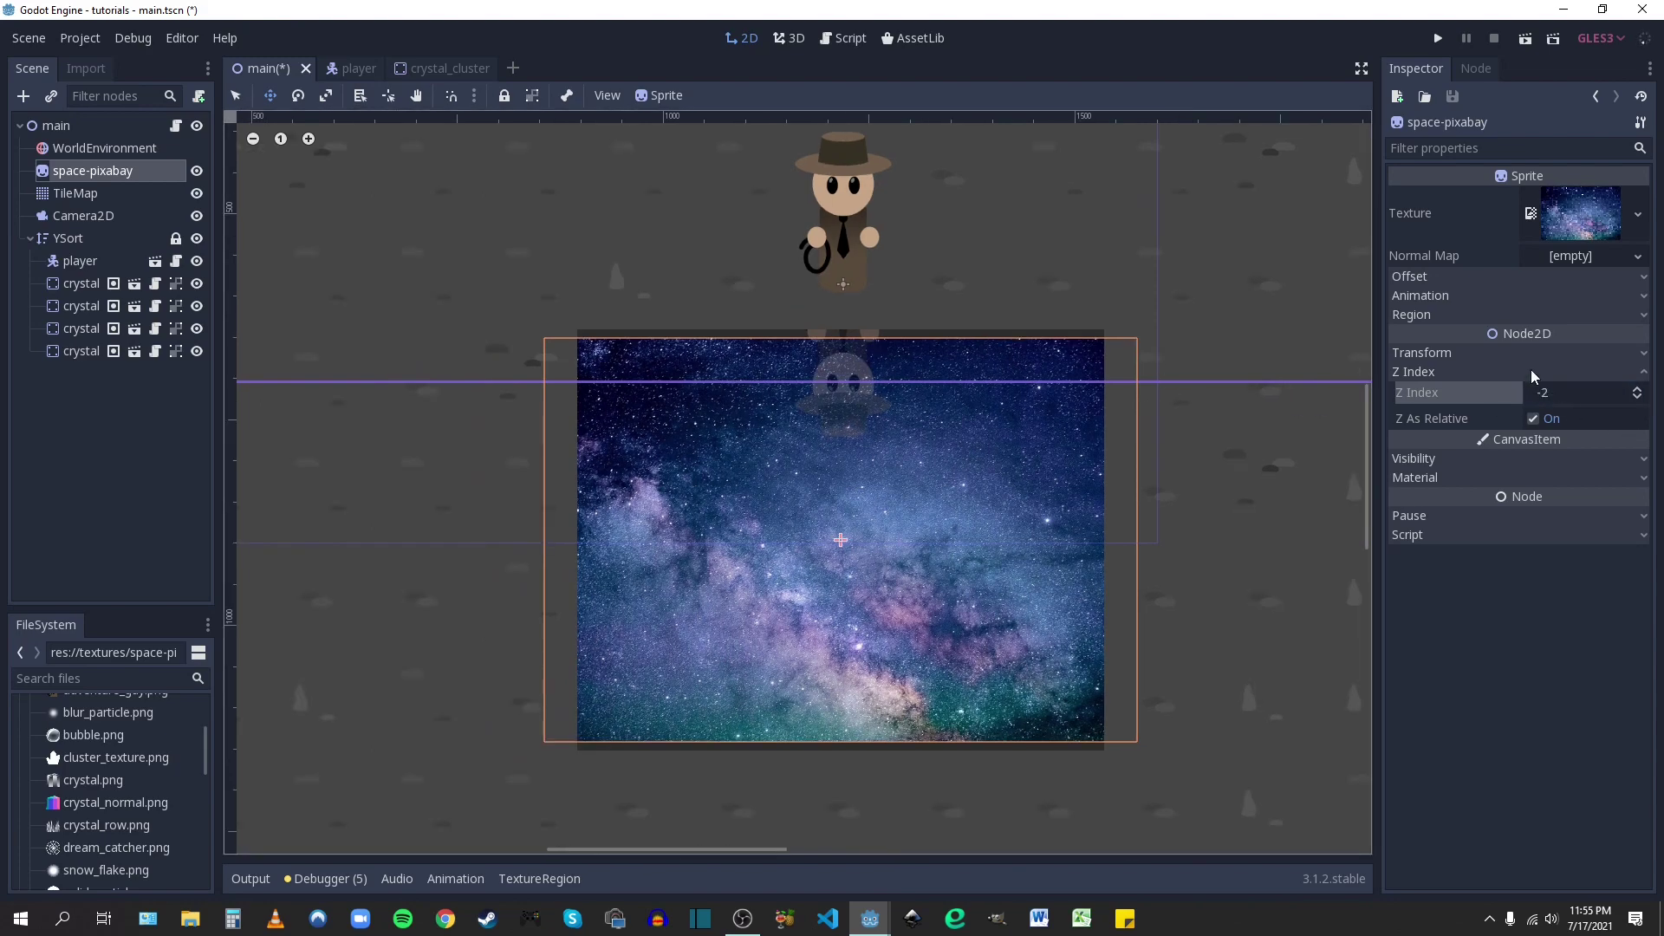
scroll(1142, 451, "up", 1)
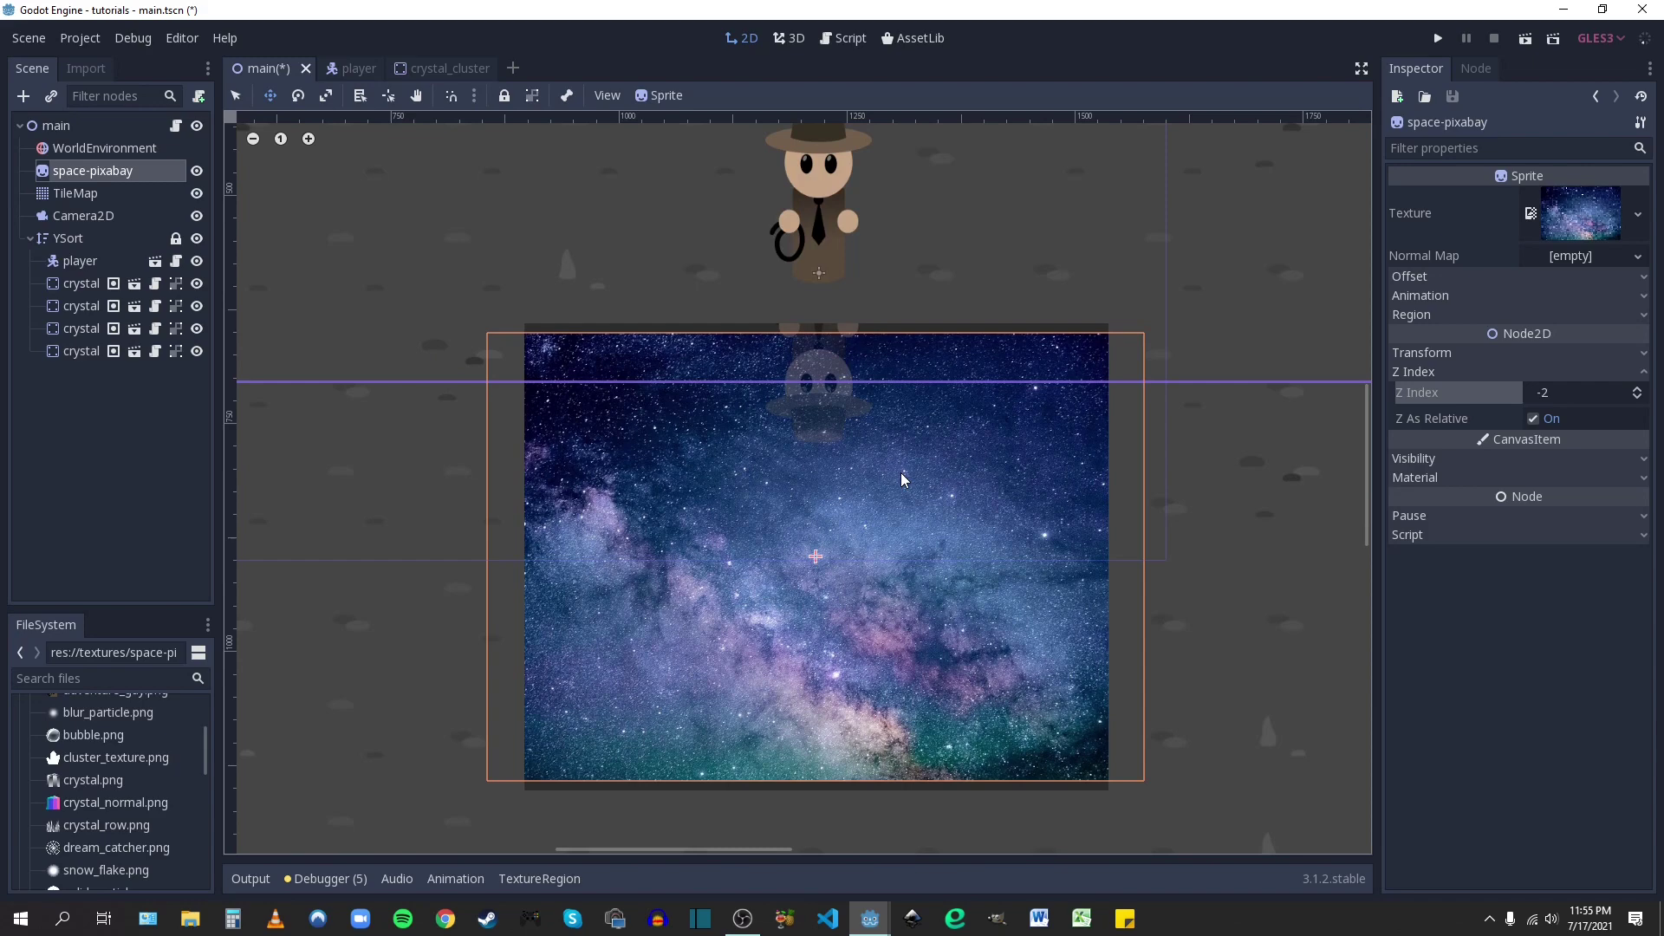
- Extend the space-pixabay sprite at top and bottom, then run the game to preview it
scroll(783, 448, "down", 1)
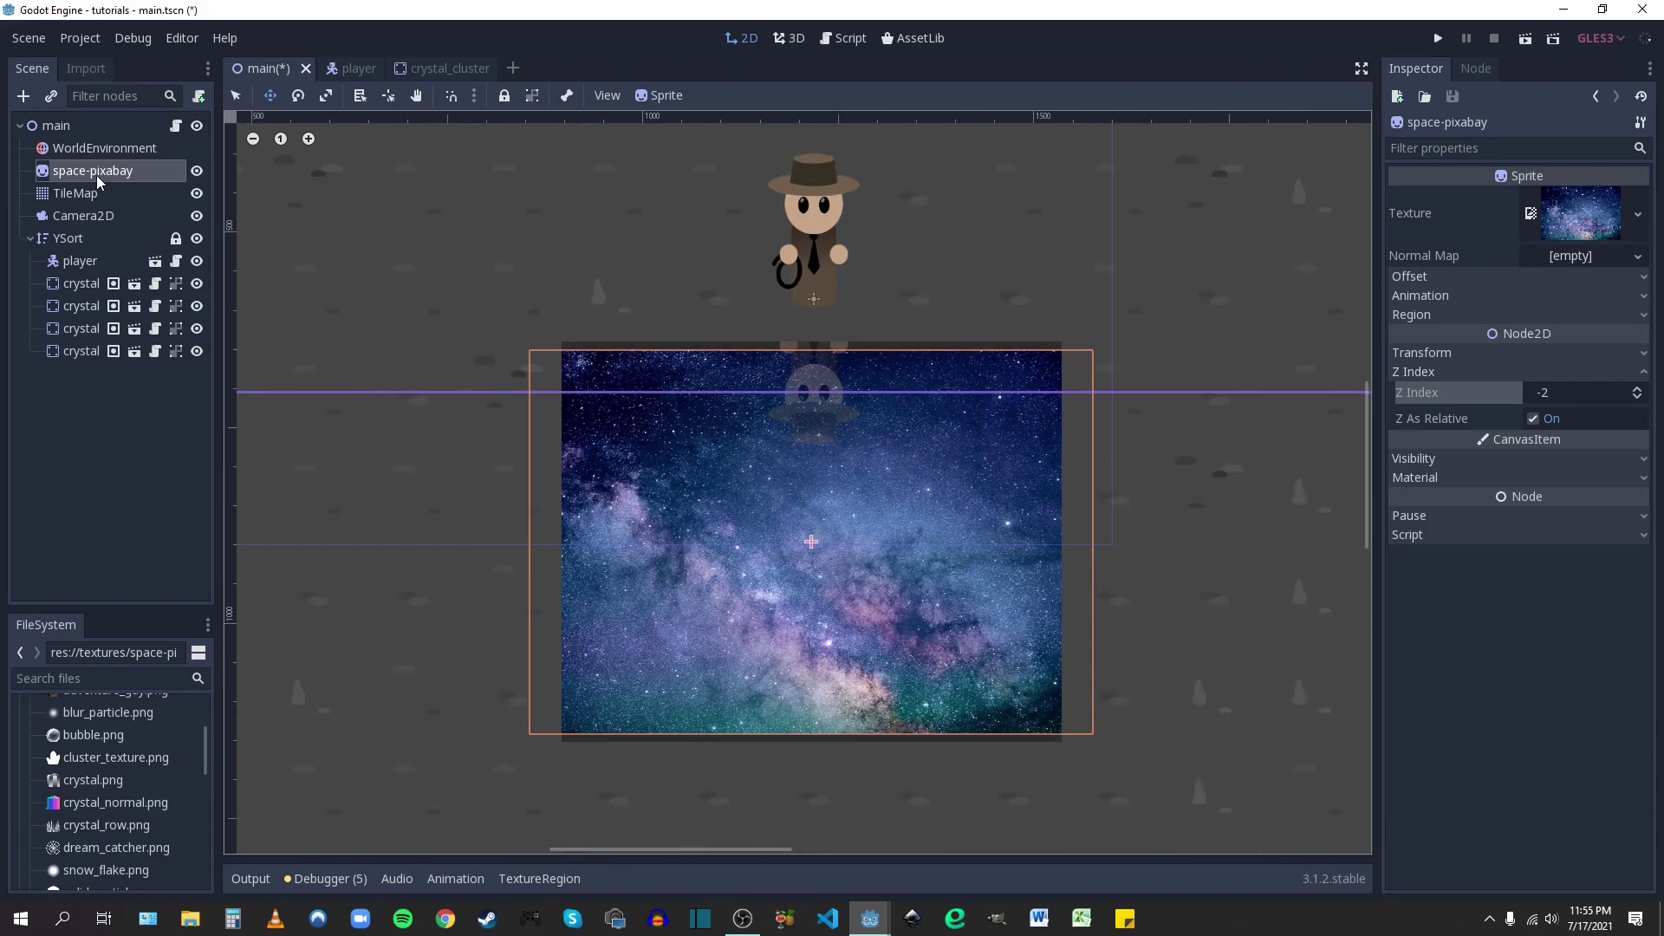
left_click(98, 177)
left_click_drag(810, 344, 810, 311)
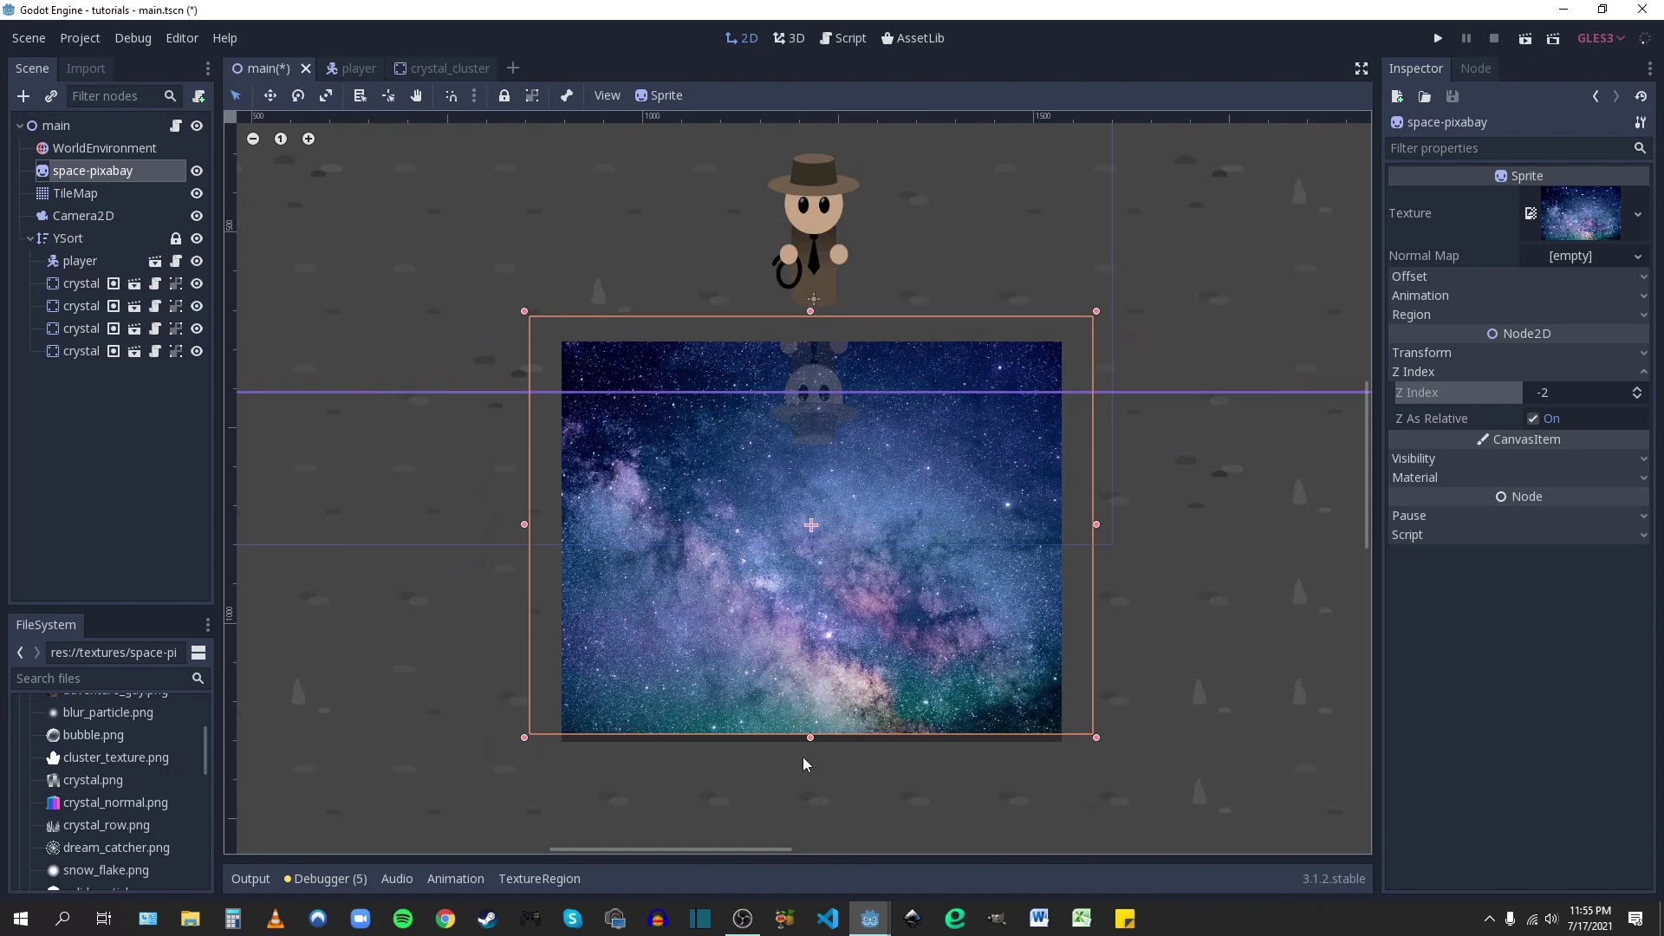
left_click_drag(810, 737, 813, 783)
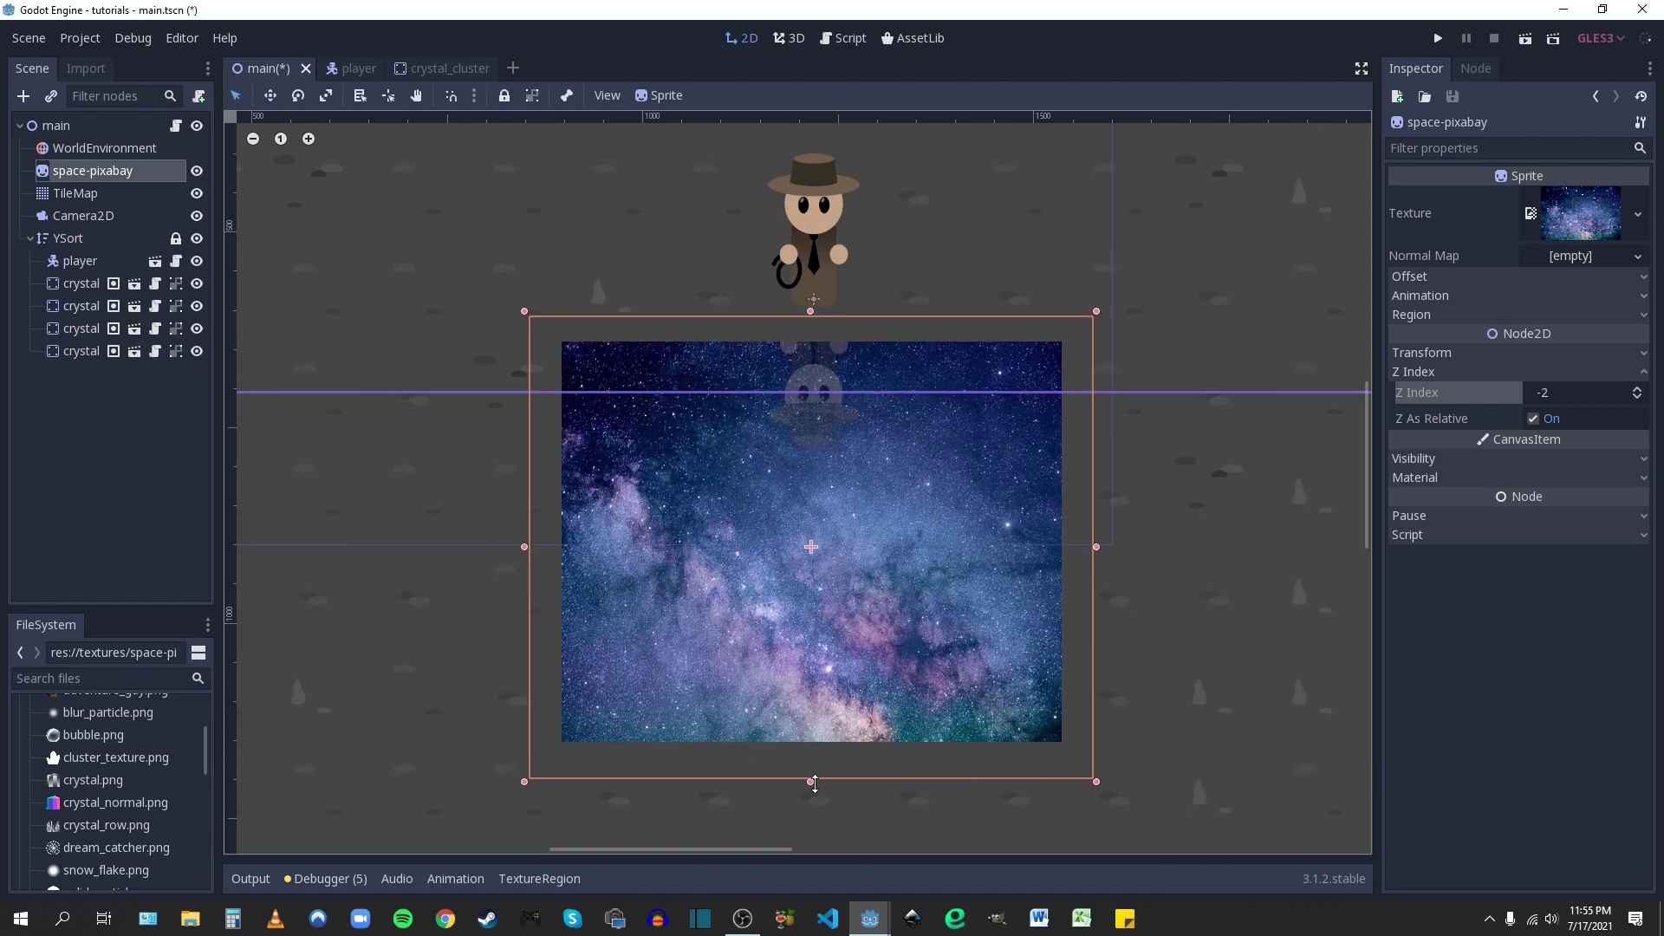
left_click(57, 130)
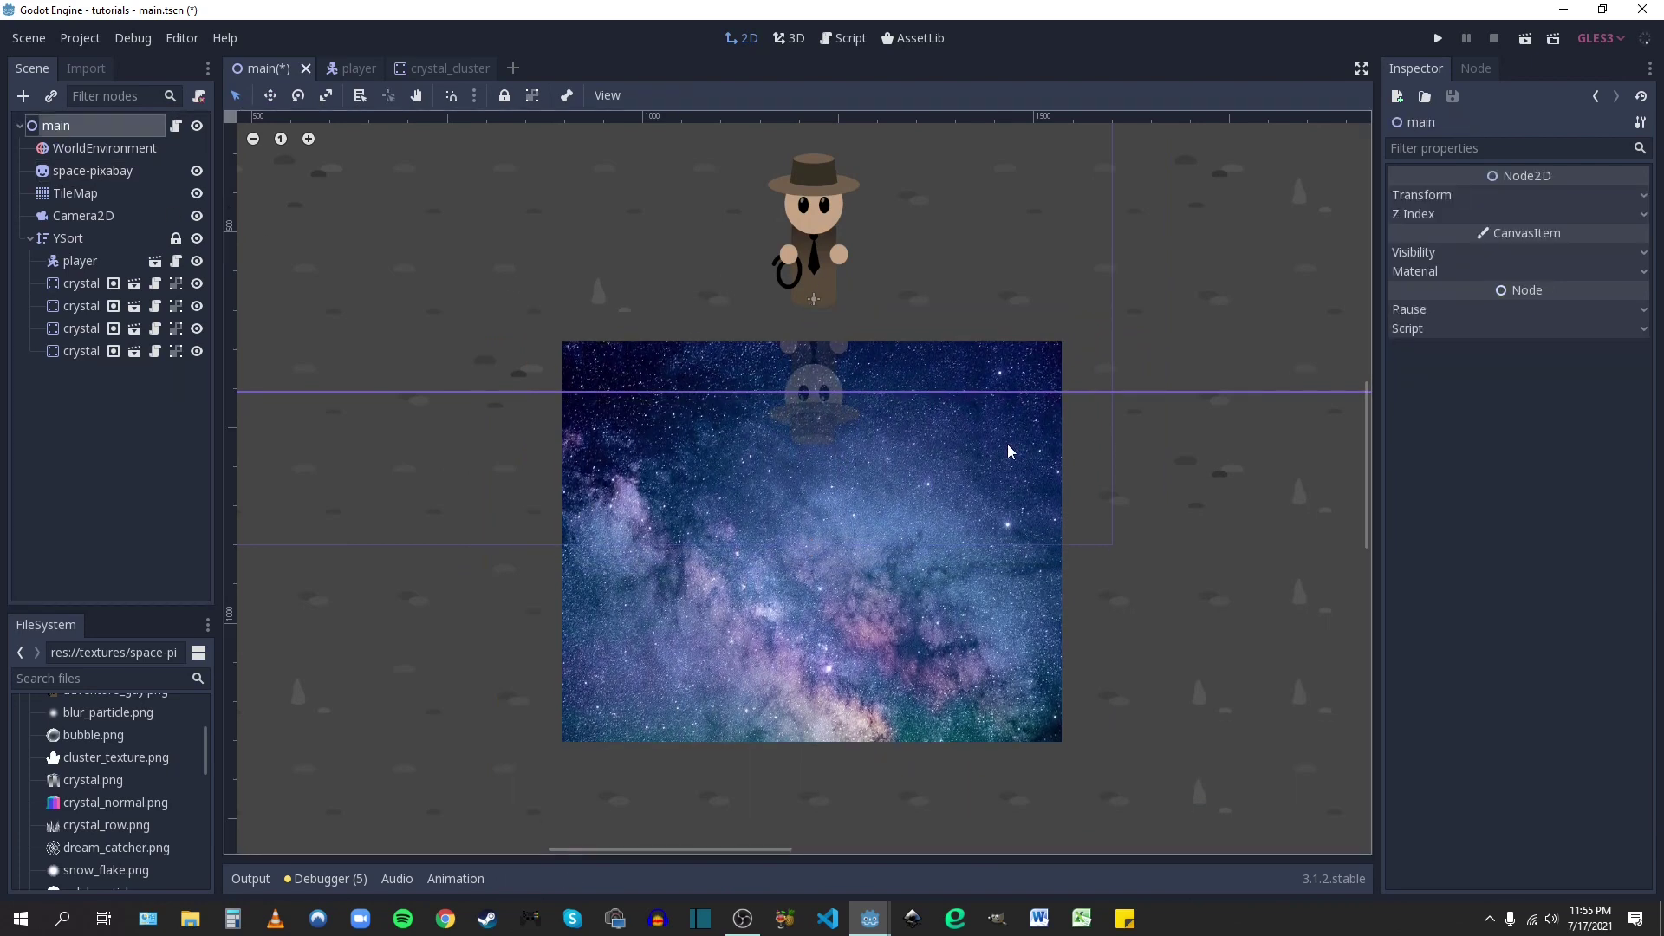
left_click(1438, 39)
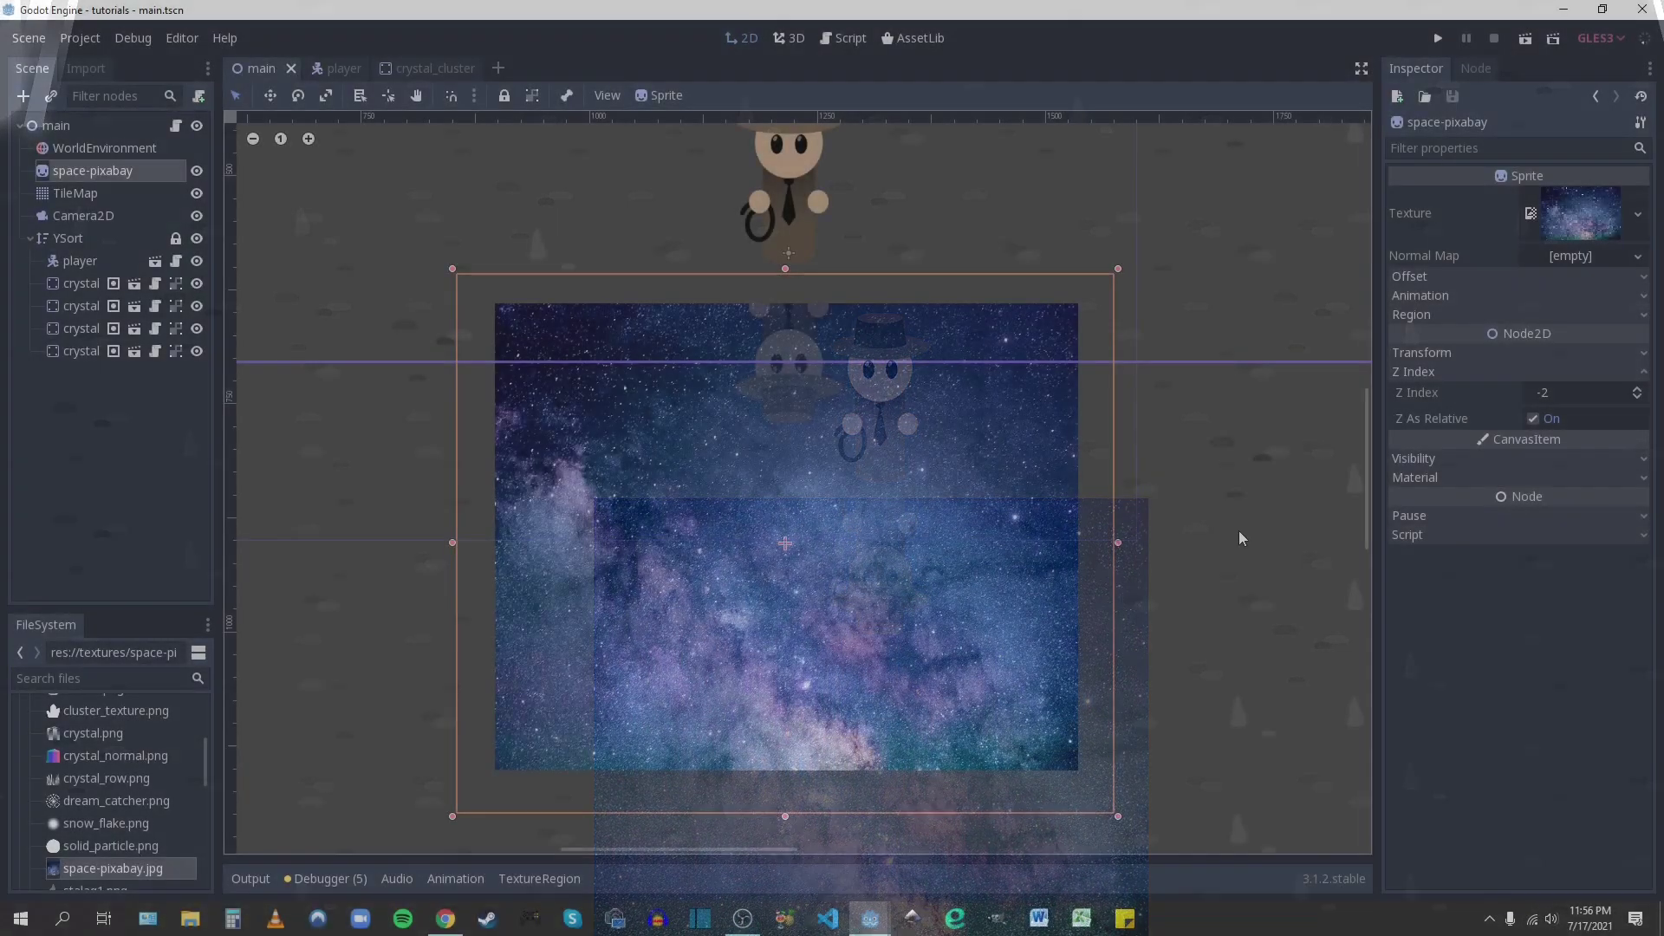
- Give the space-pixabay sprite a new material
scroll(1007, 475, "down", 1)
scroll(884, 468, "up", 2)
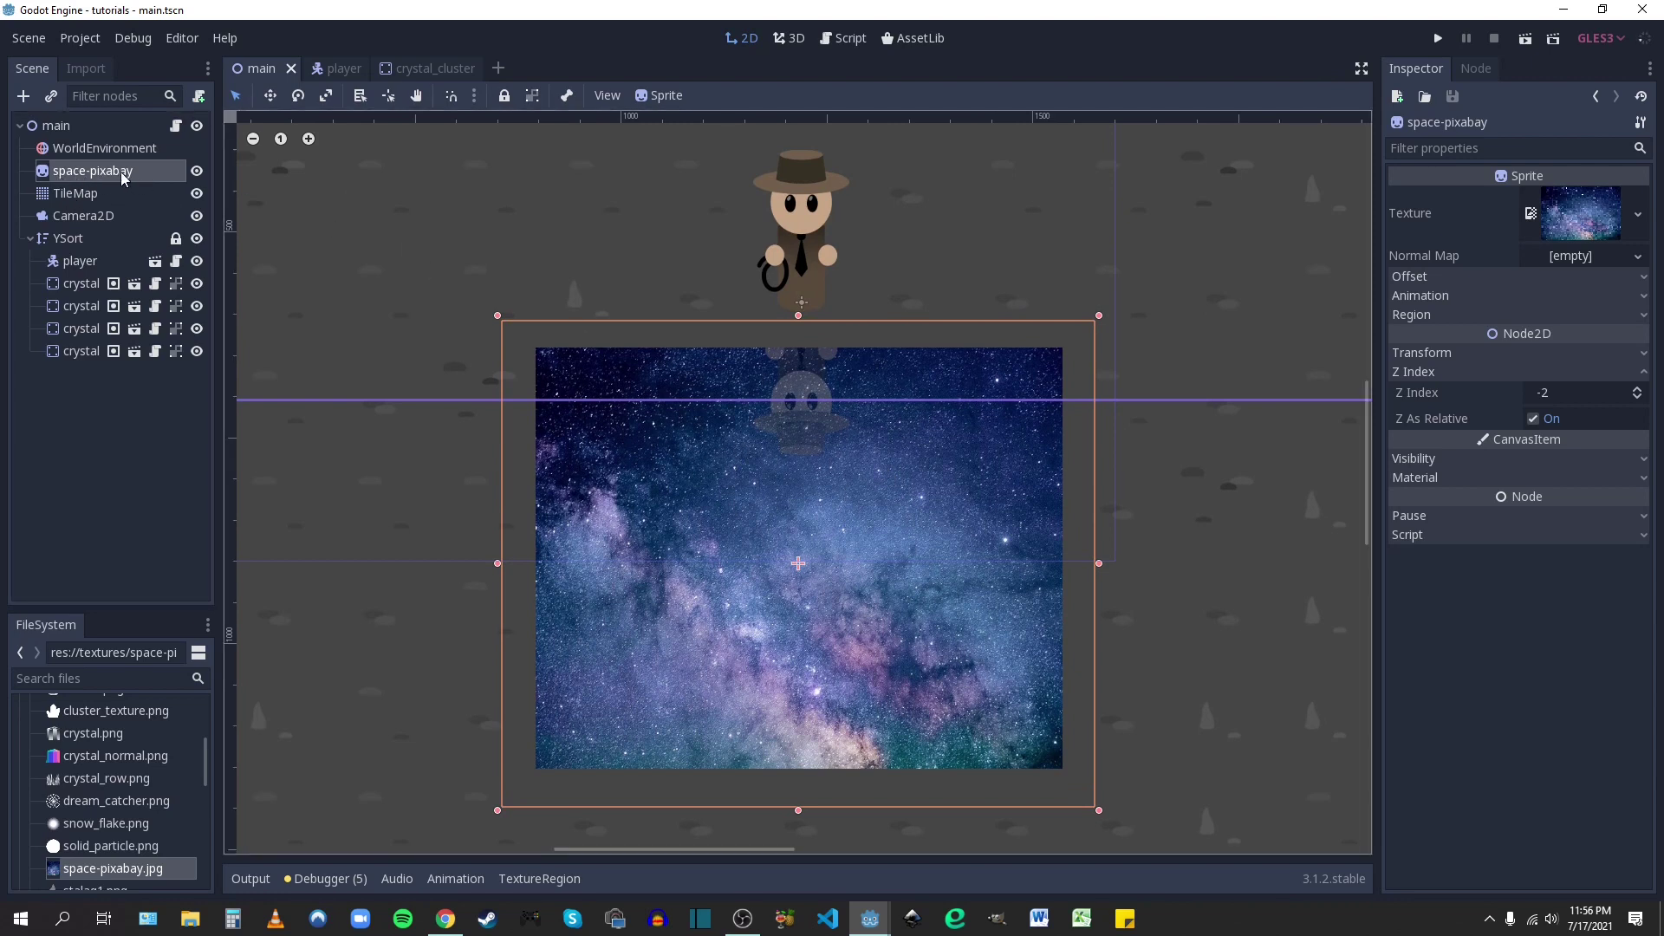
left_click(1427, 479)
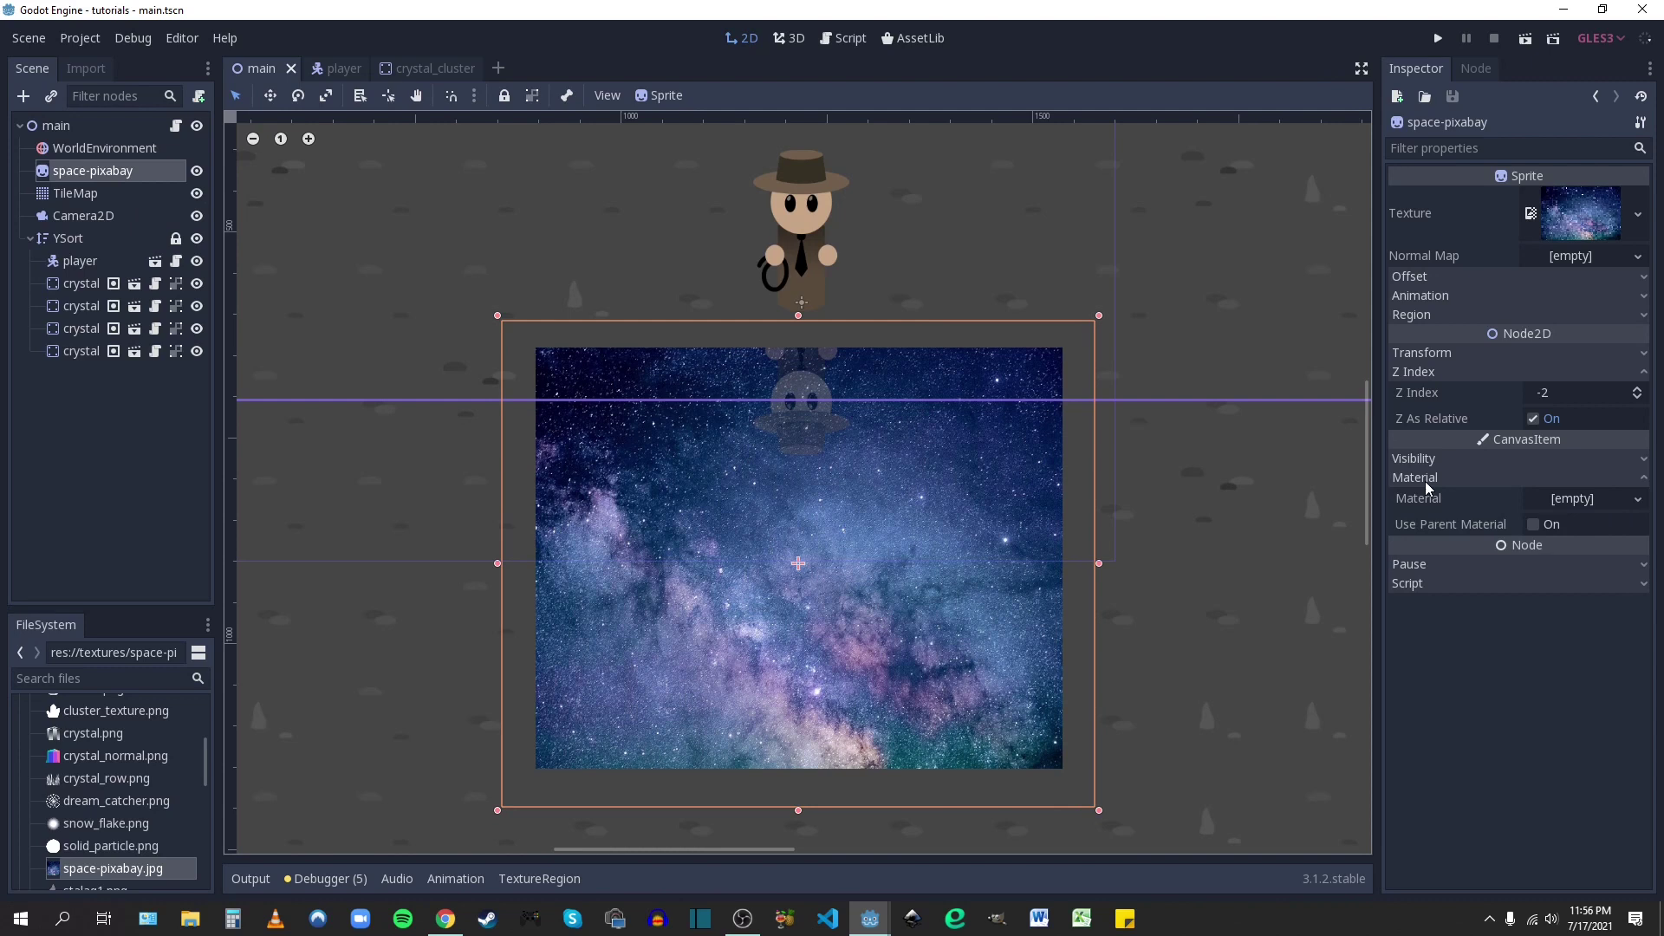
left_click(1637, 500)
left_click(1556, 531)
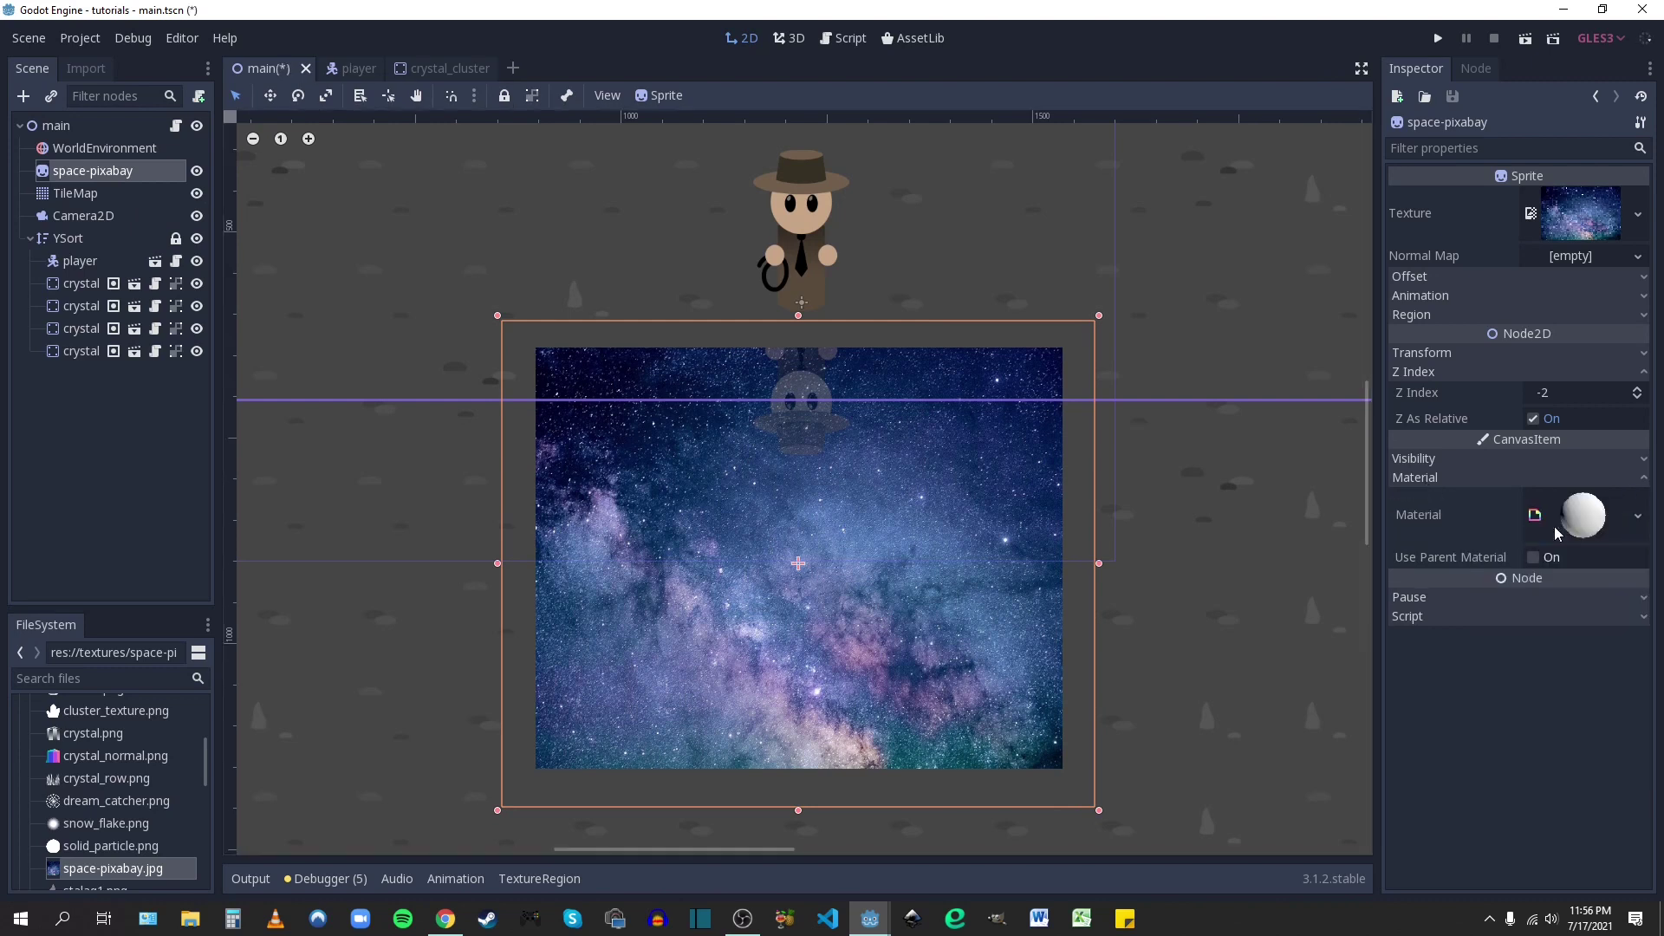
- Assign the material a new shader and open it in the Shader editor
left_click(1583, 520)
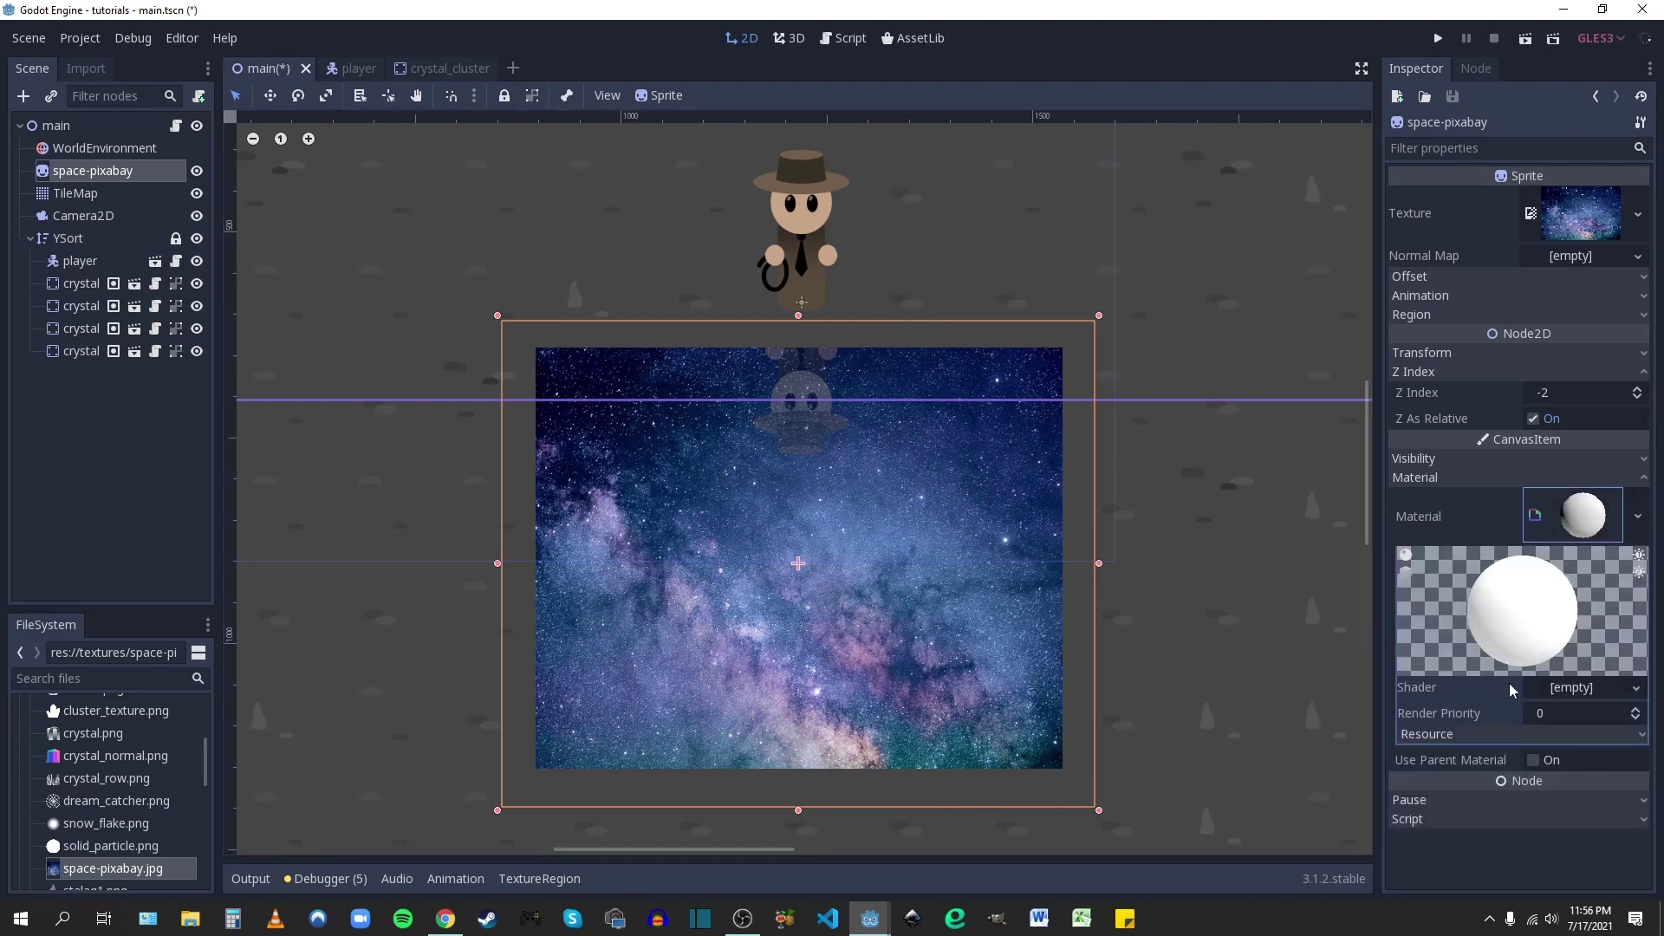
left_click(1565, 687)
left_click(1550, 713)
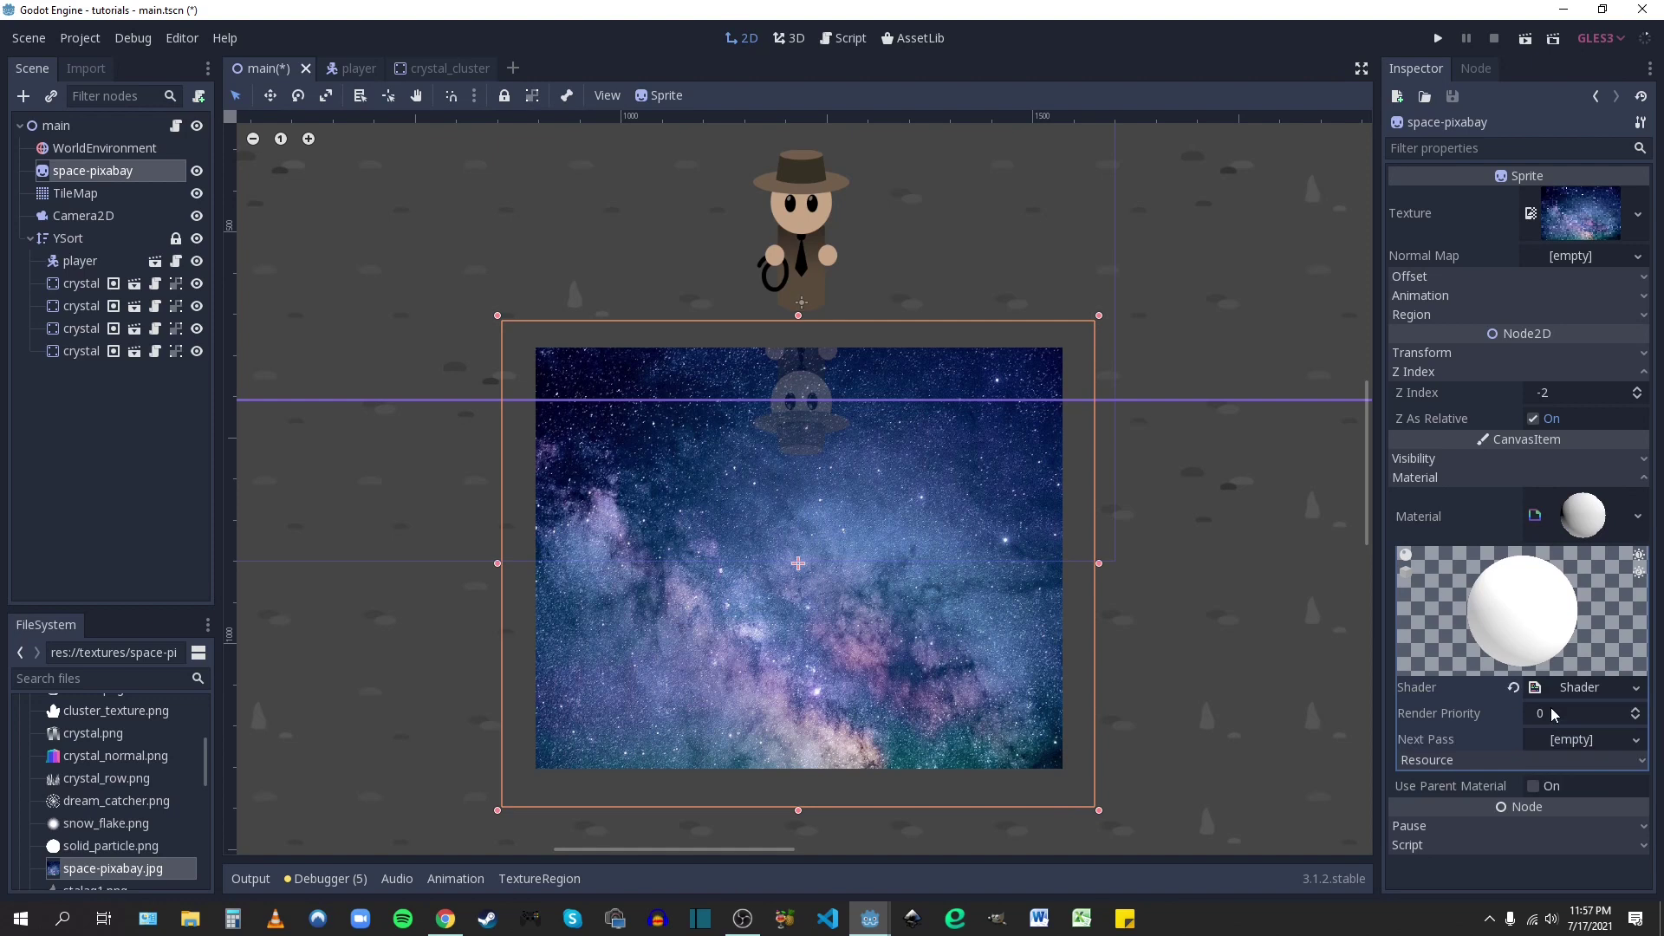
left_click(1570, 688)
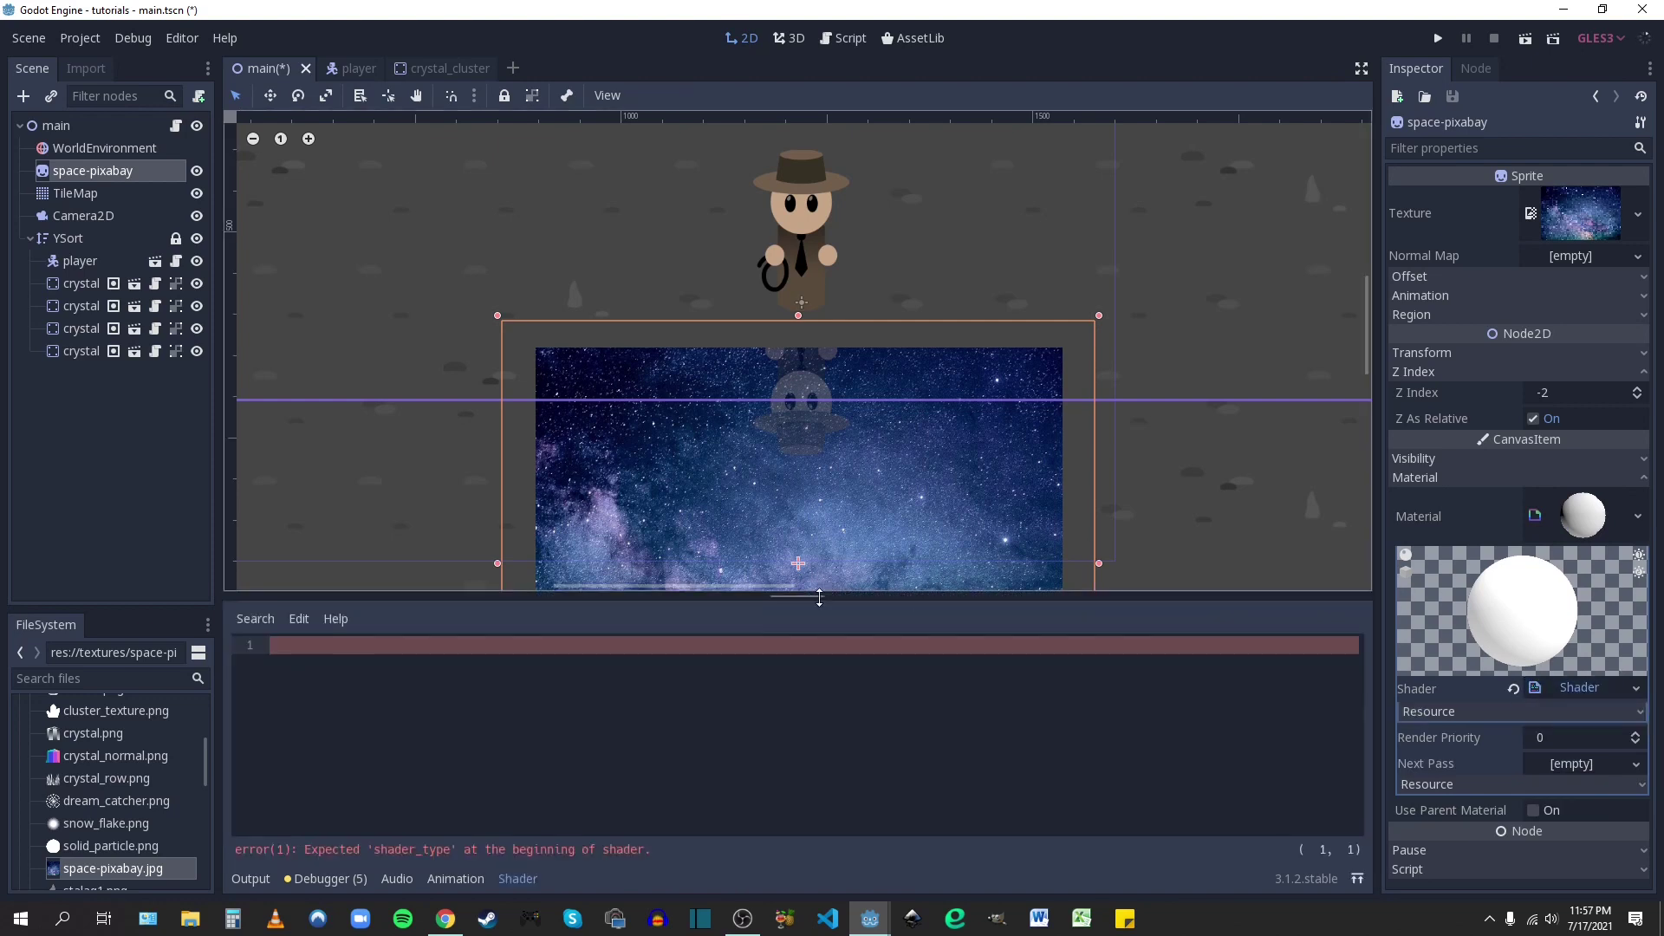
- Paste the animated water shader into the space sprite's shader, move render_mode to its own line, and save
left_click_drag(798, 600, 784, 284)
left_click(320, 333)
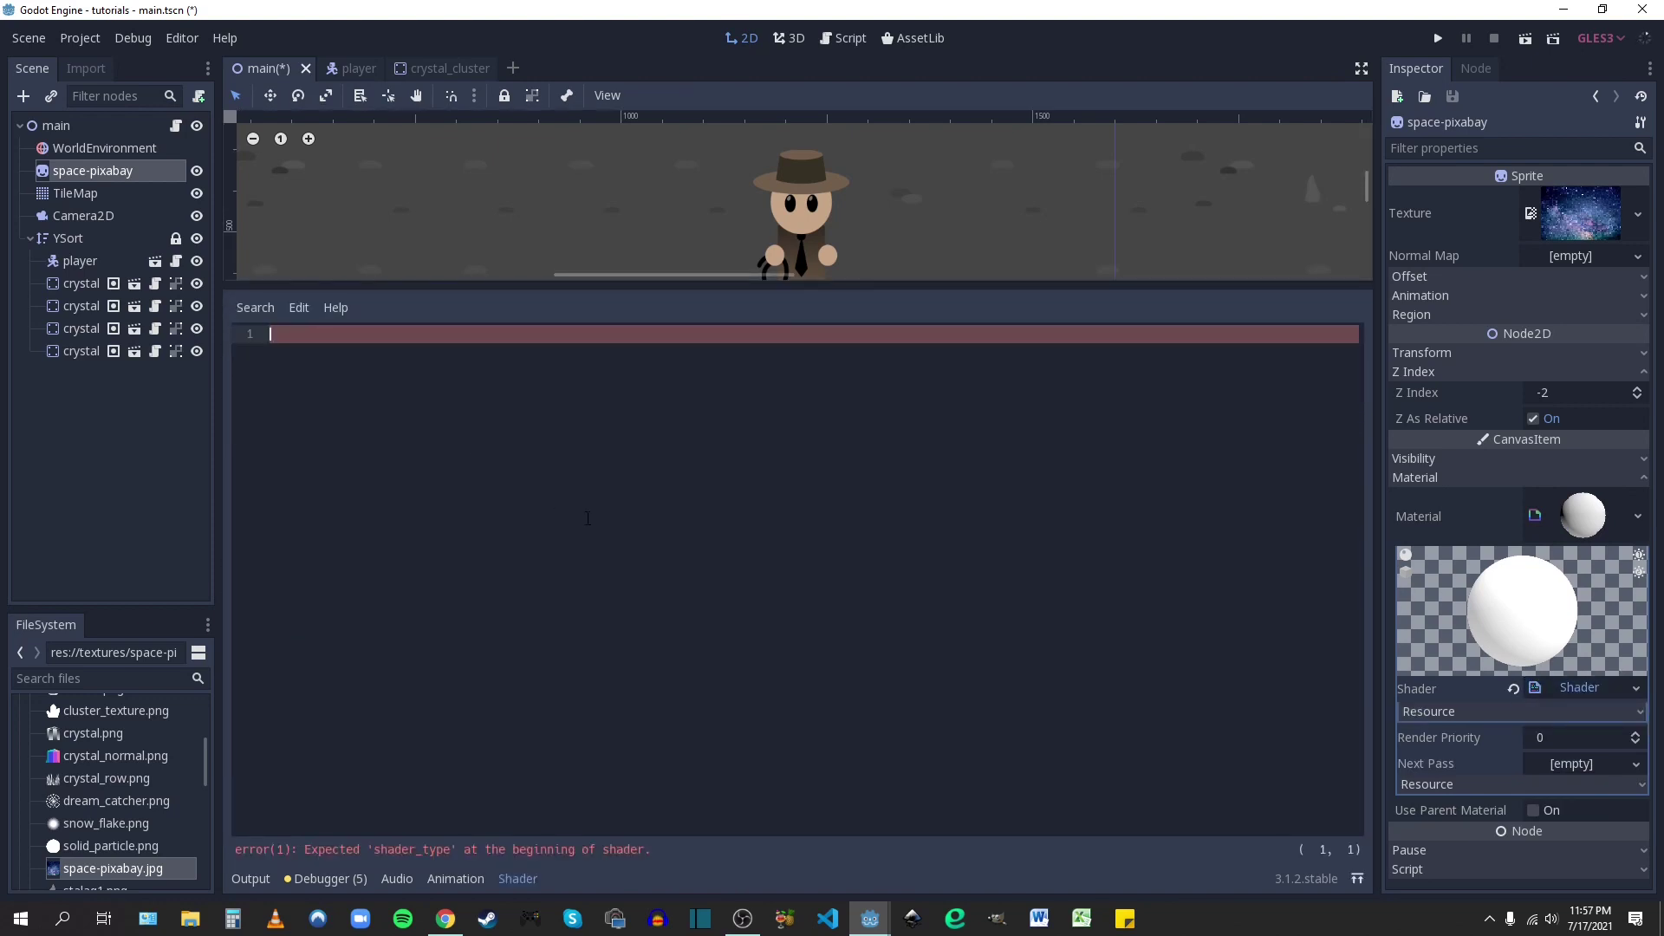
type("shader_type canvas_item; render_mode unshaded;  uniform float speed = 0.5; uniform float volume = 6.0; uniform float volume1 = 0.3; uniform float volume2 = 0.7; uniform float volume3 = 0.3;  void fragment() { float factor; highp vec4 k = vec4(TIME) * speed; k.xy = UV * volume;  float val1 = length(0.5-fract(k.xyw *= mat3(vec3(-2.0,-1.0,0.0), vec3(3.0,-1.0,1.0), vec3(1.0,-1.0,-1.0)) * volume1)); float val2 = length(0.5-fract(k.xyw *= mat3(vec3(-2.0,-1.0,0.0), vec3(3.0,-1.0,1.0), vec3(1.0,-1.0,-1.0)) * volume2)); float val3 = length(0.5-fract(k.xyw *= mat3(vec3(-2.0,-1.0,0.0), vec3(3.0,-1.0,1.0), vec3(1.0,-1.0,-1.0)) * volume3)); factor = pow(min(min(val1,val2),val3), 7.0); vec4 tex_color = texture(TEXTURE, UV + factor) + factor * 3.0;  COLOR = tex_color; }")
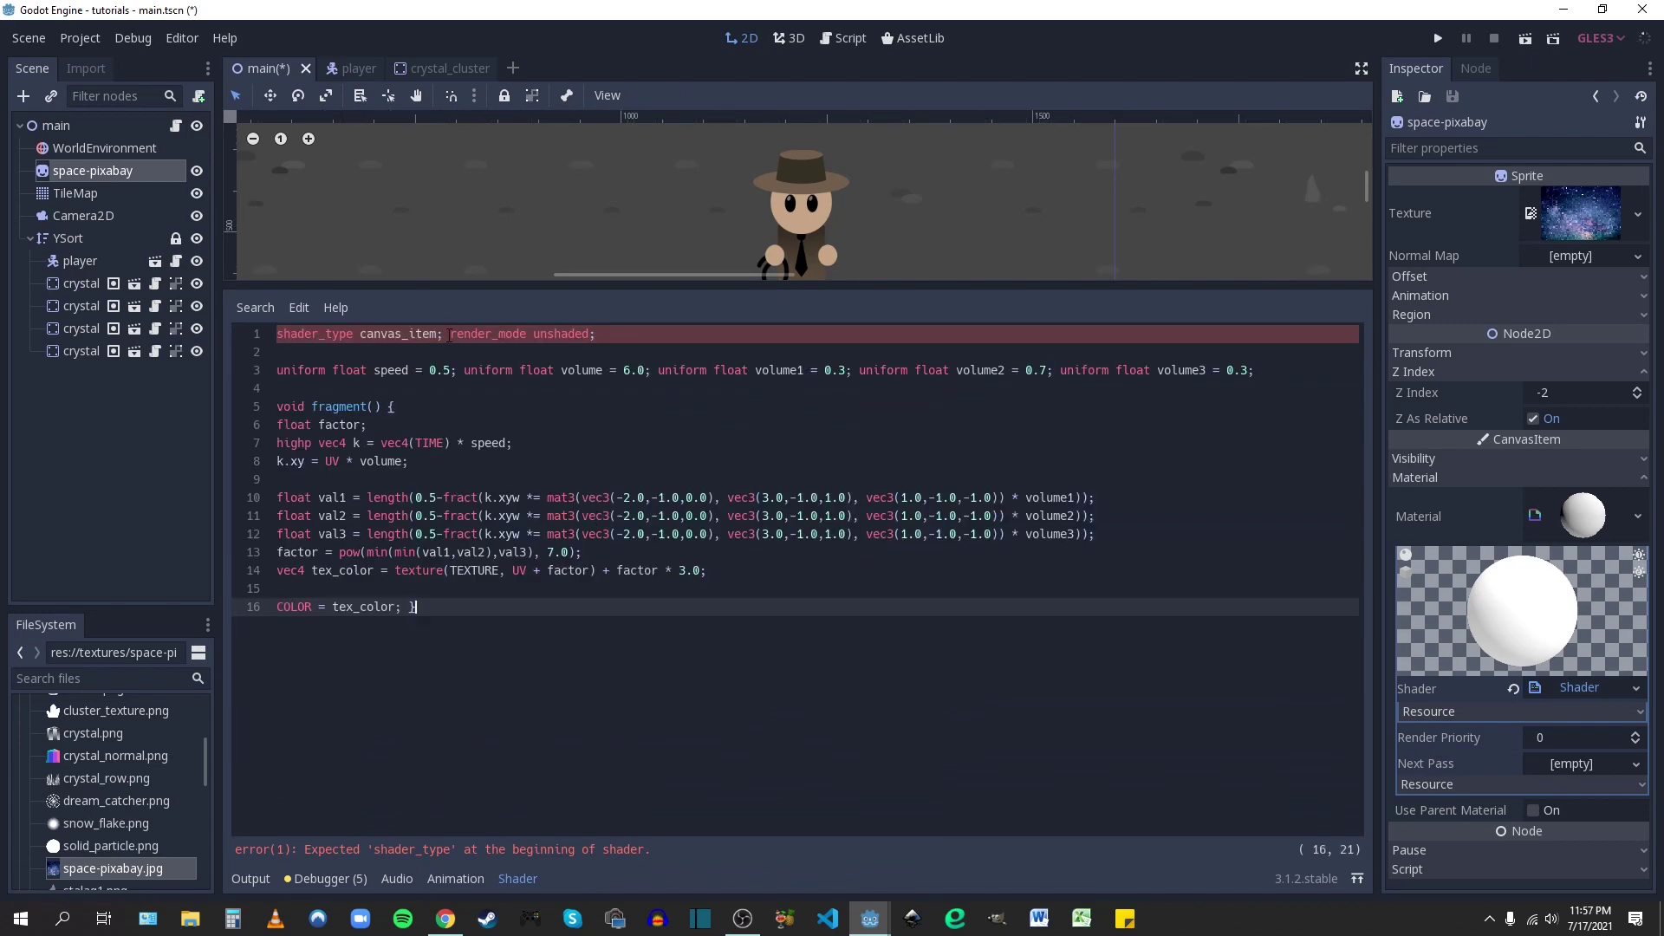
left_click(449, 334)
key("Return")
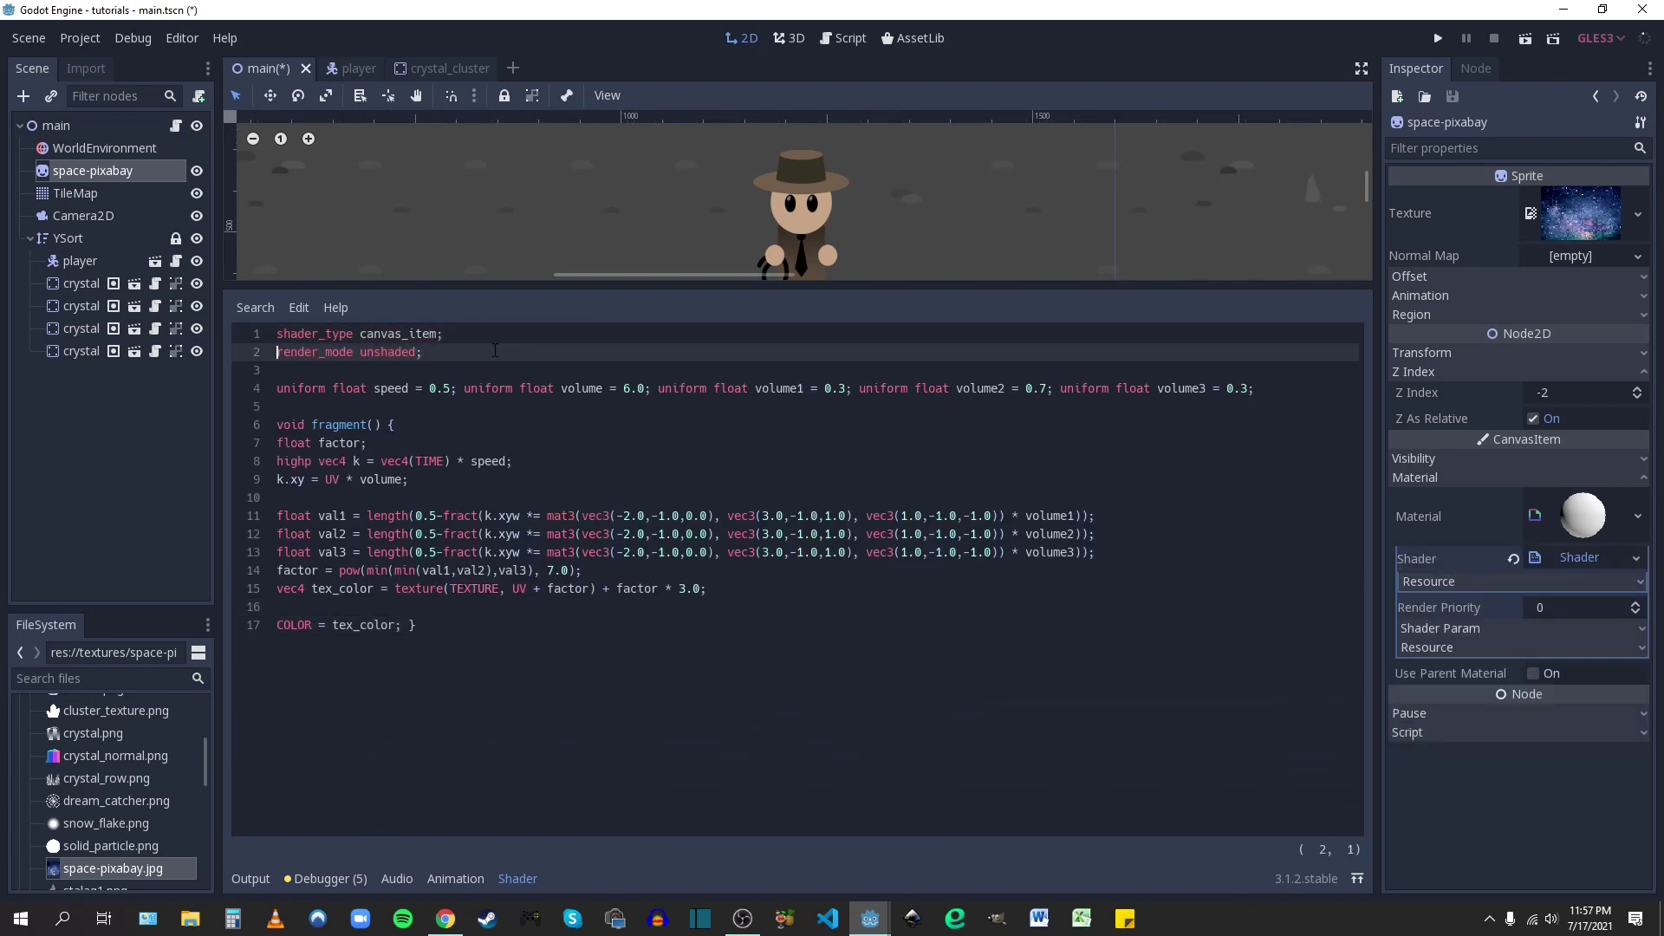
key("ctrl+s")
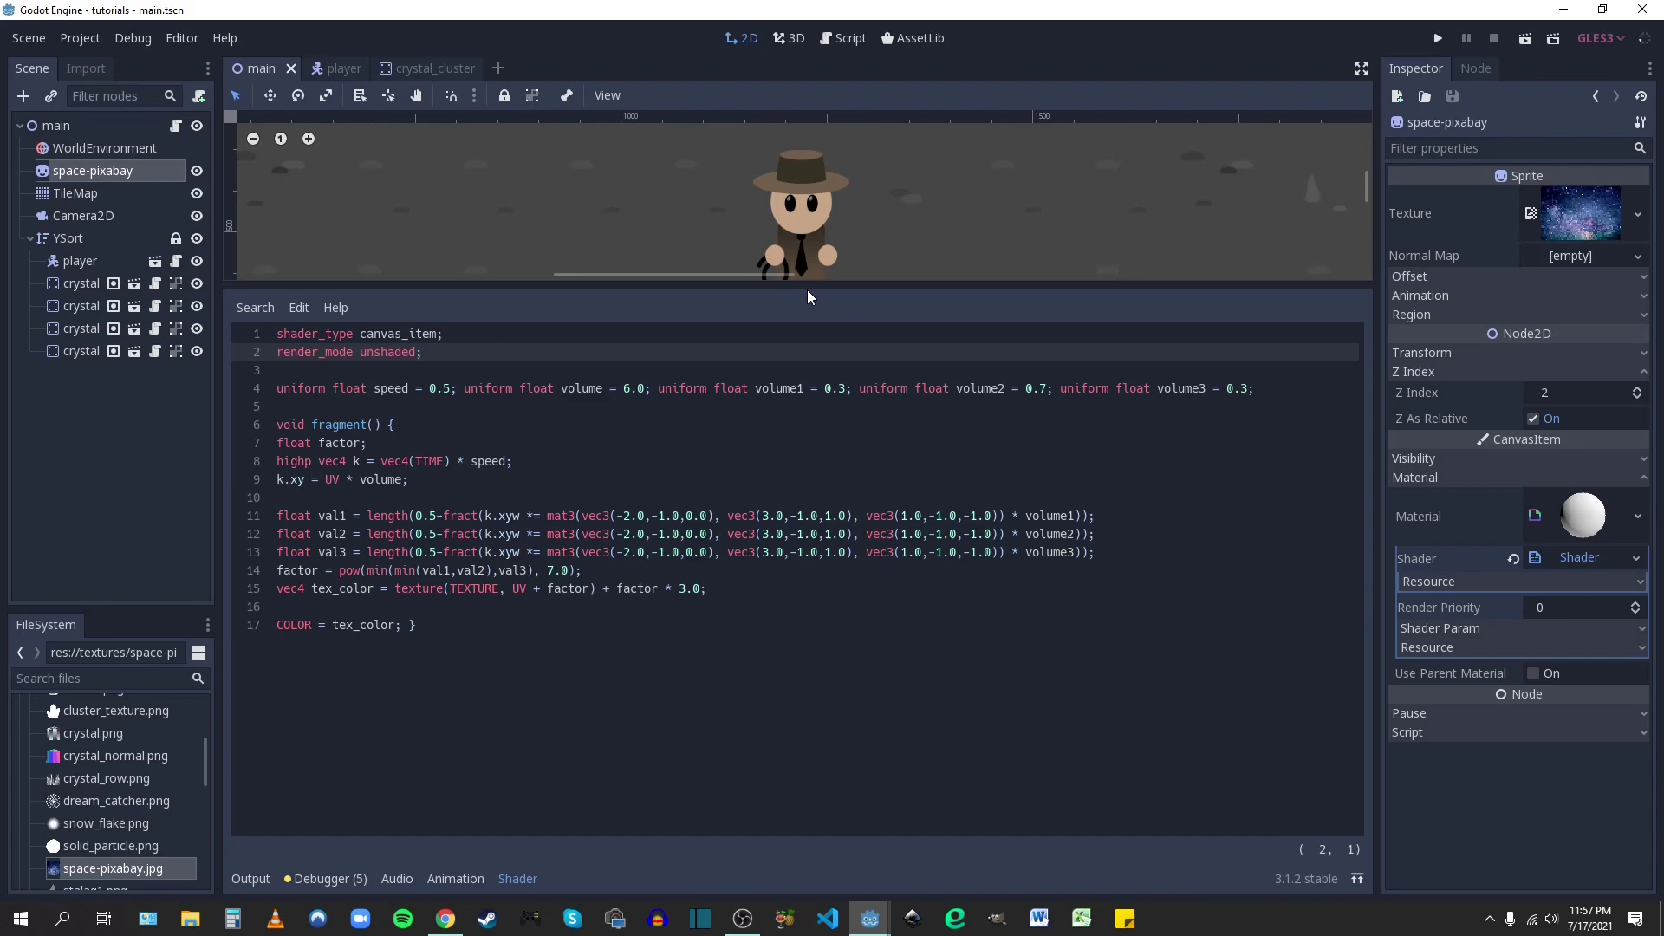
- Expand the water shader's Speed and Volume parameters and close the Shader editor
left_click_drag(806, 296, 804, 600)
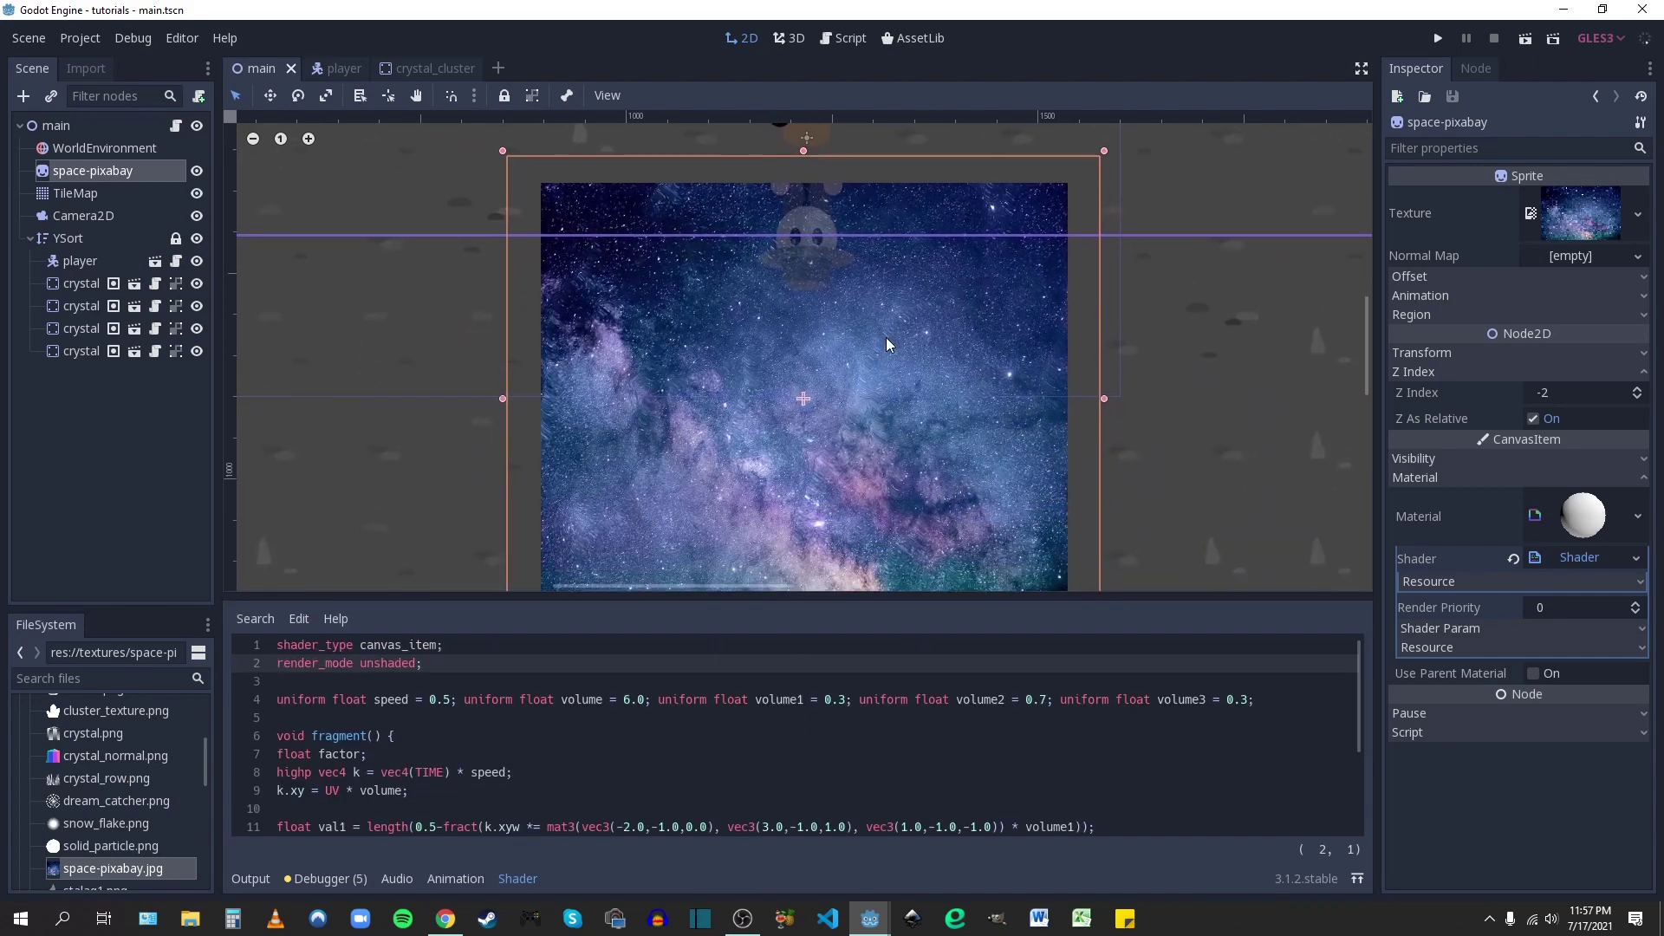
middle_click_drag(886, 344, 880, 312)
scroll(803, 371, "down", 1)
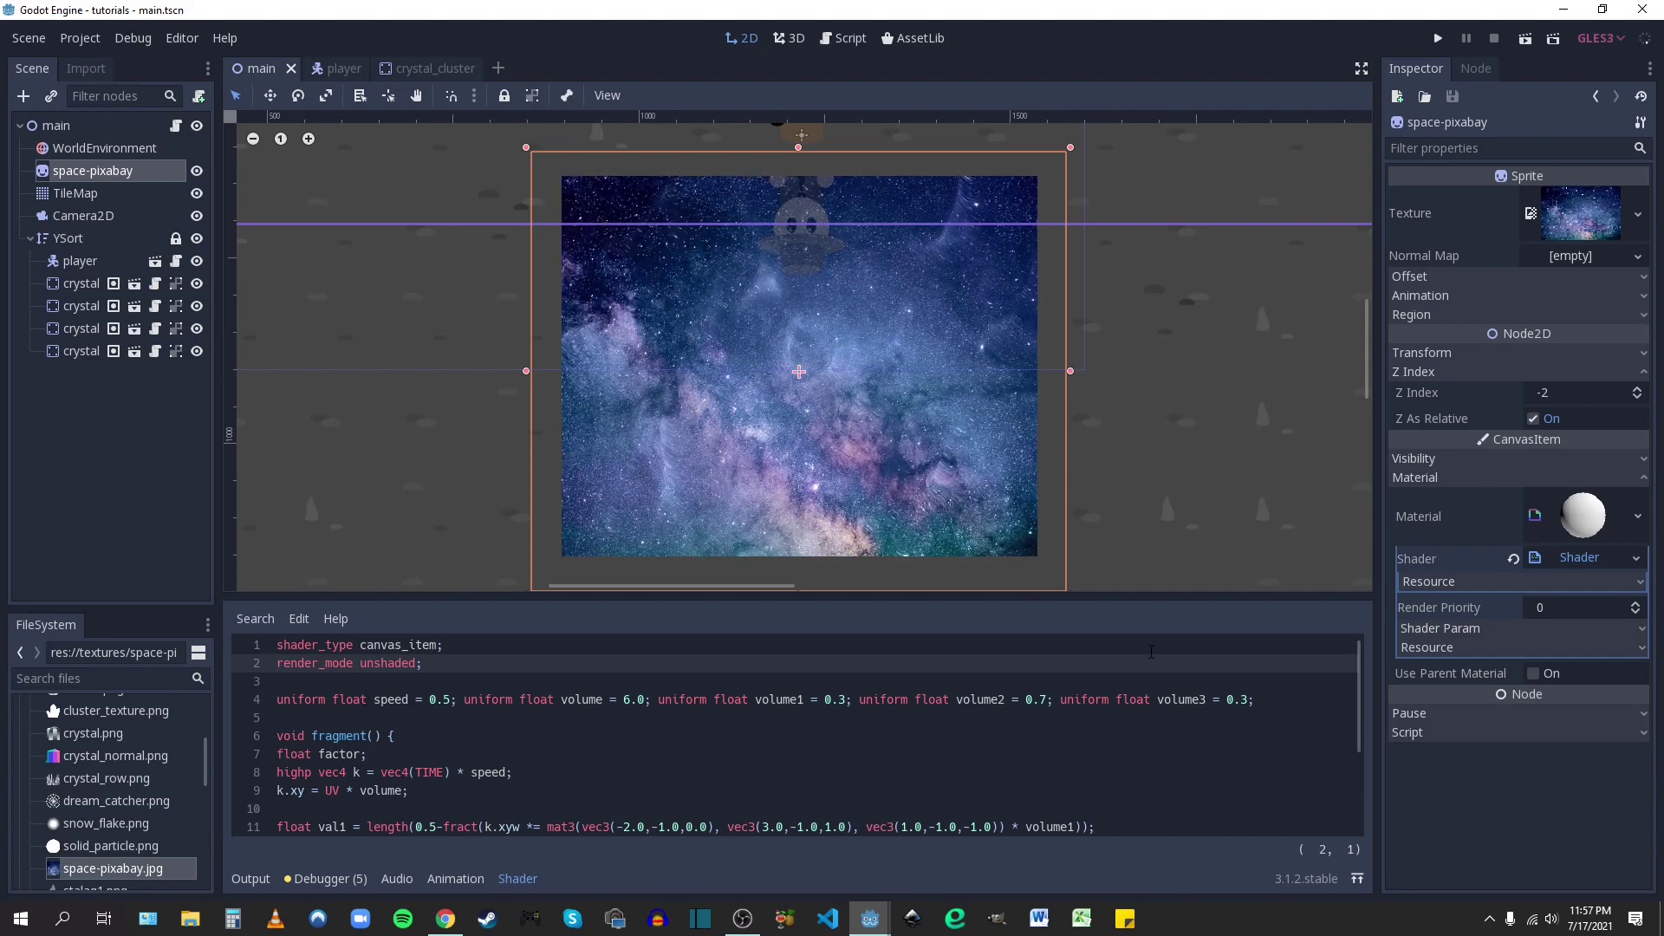
left_click(1438, 628)
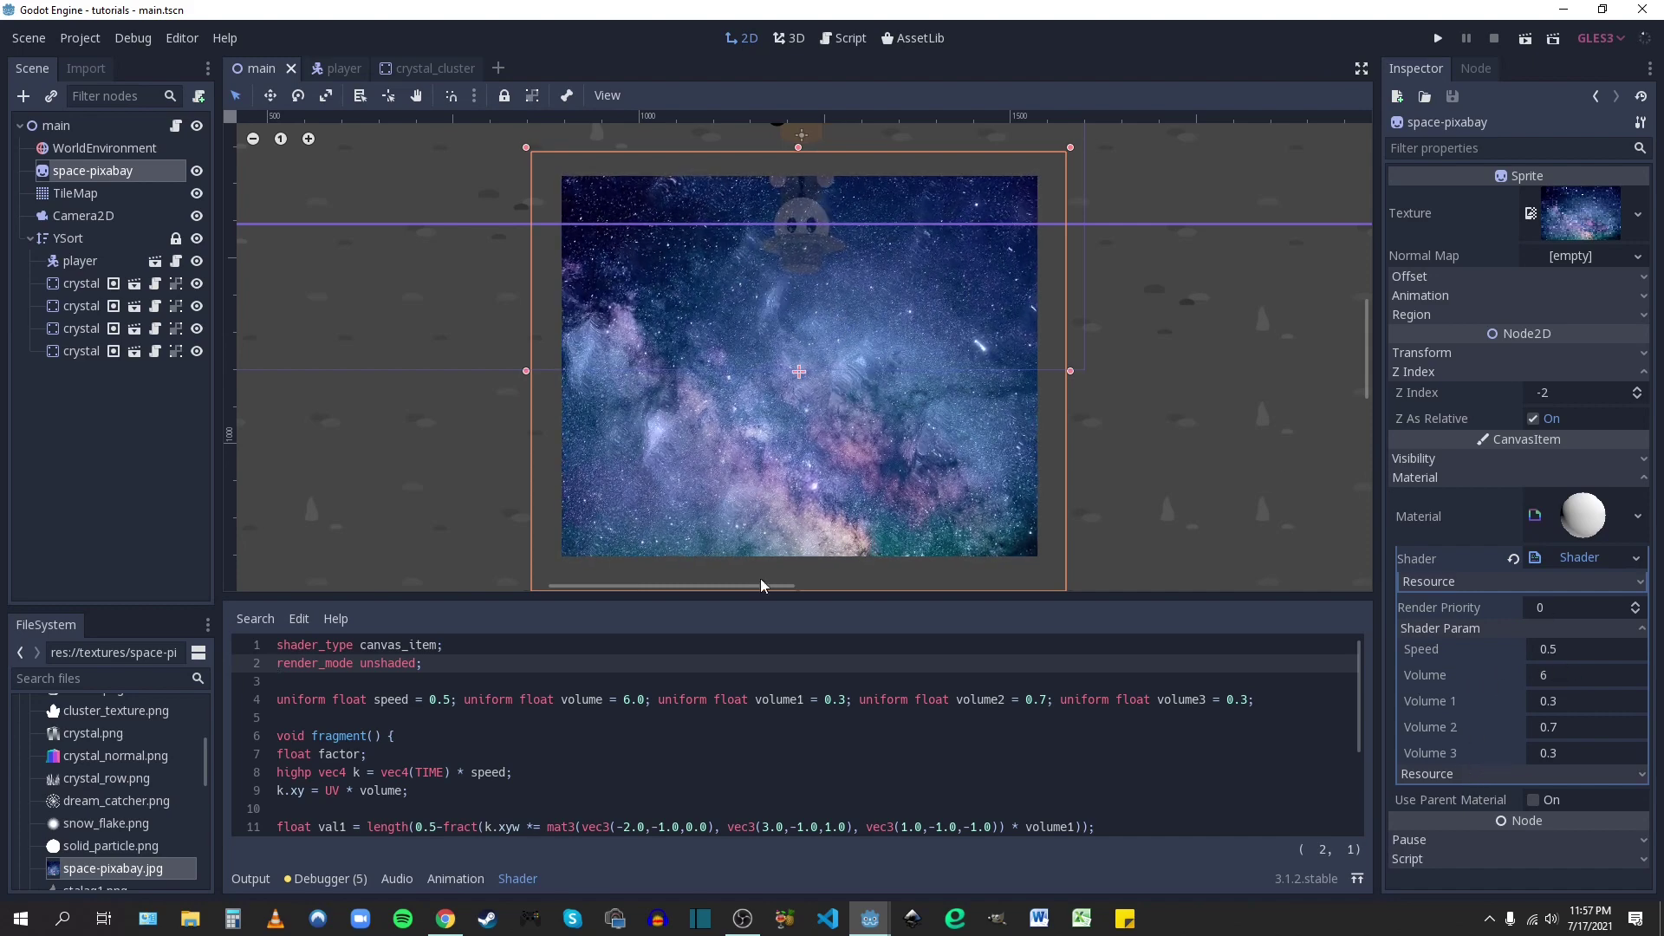
left_click(517, 878)
scroll(836, 319, "up", 2)
middle_click_drag(815, 242, 816, 388)
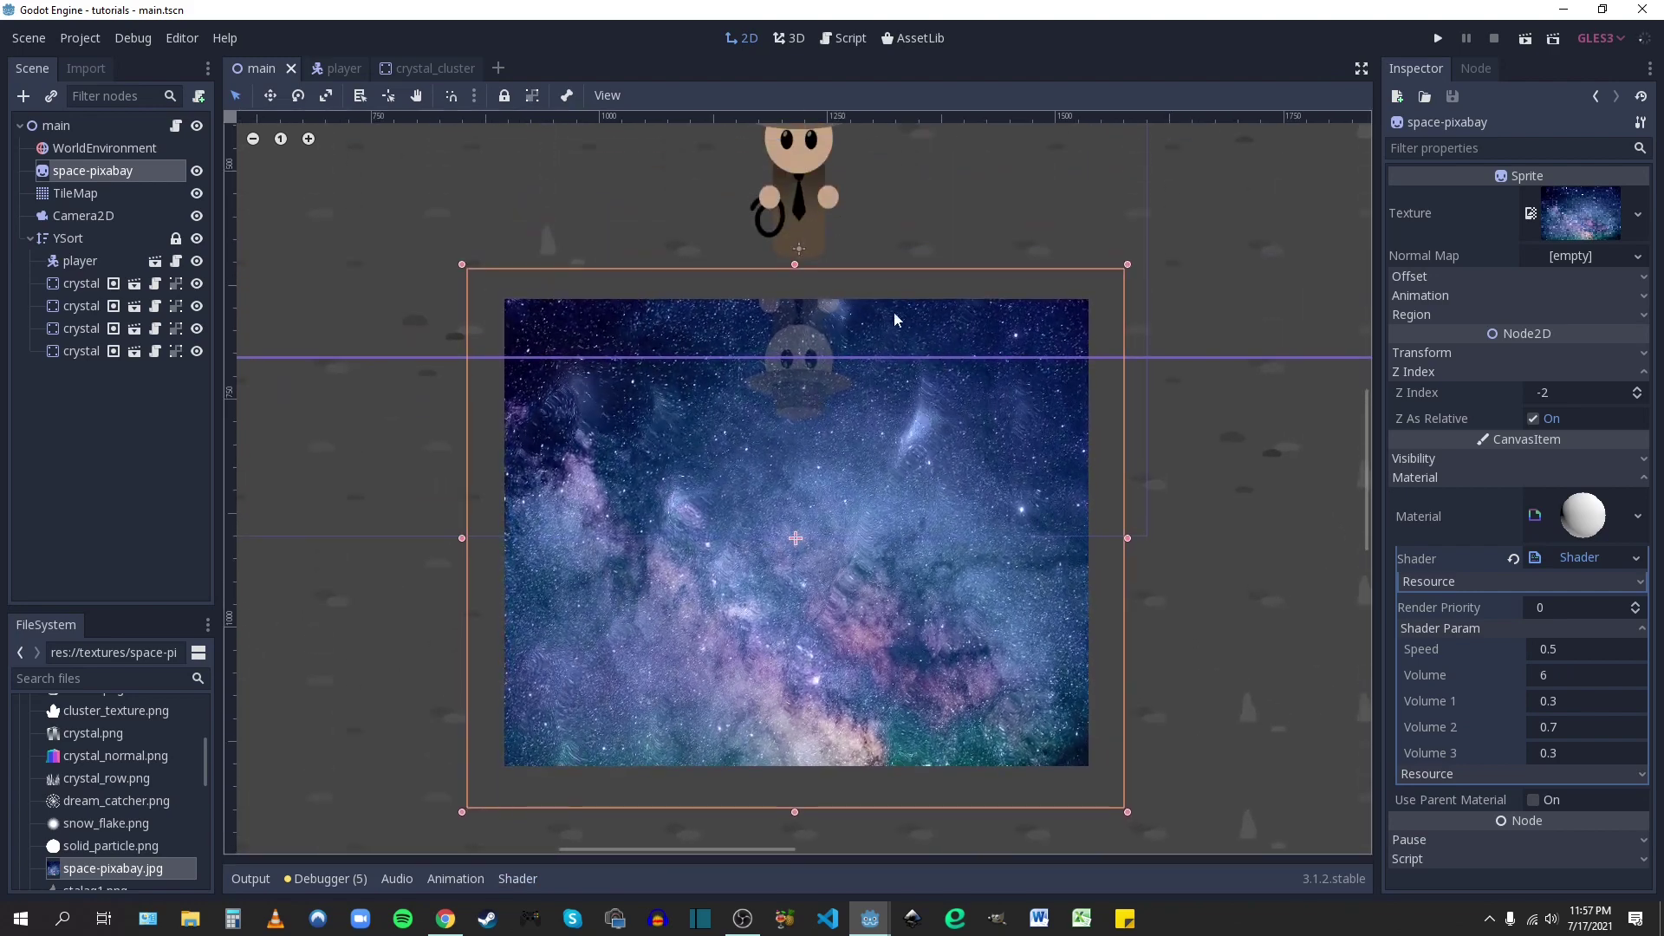
- Return to the player scene containing the flipped reflection sprite
middle_click_drag(861, 419, 863, 459)
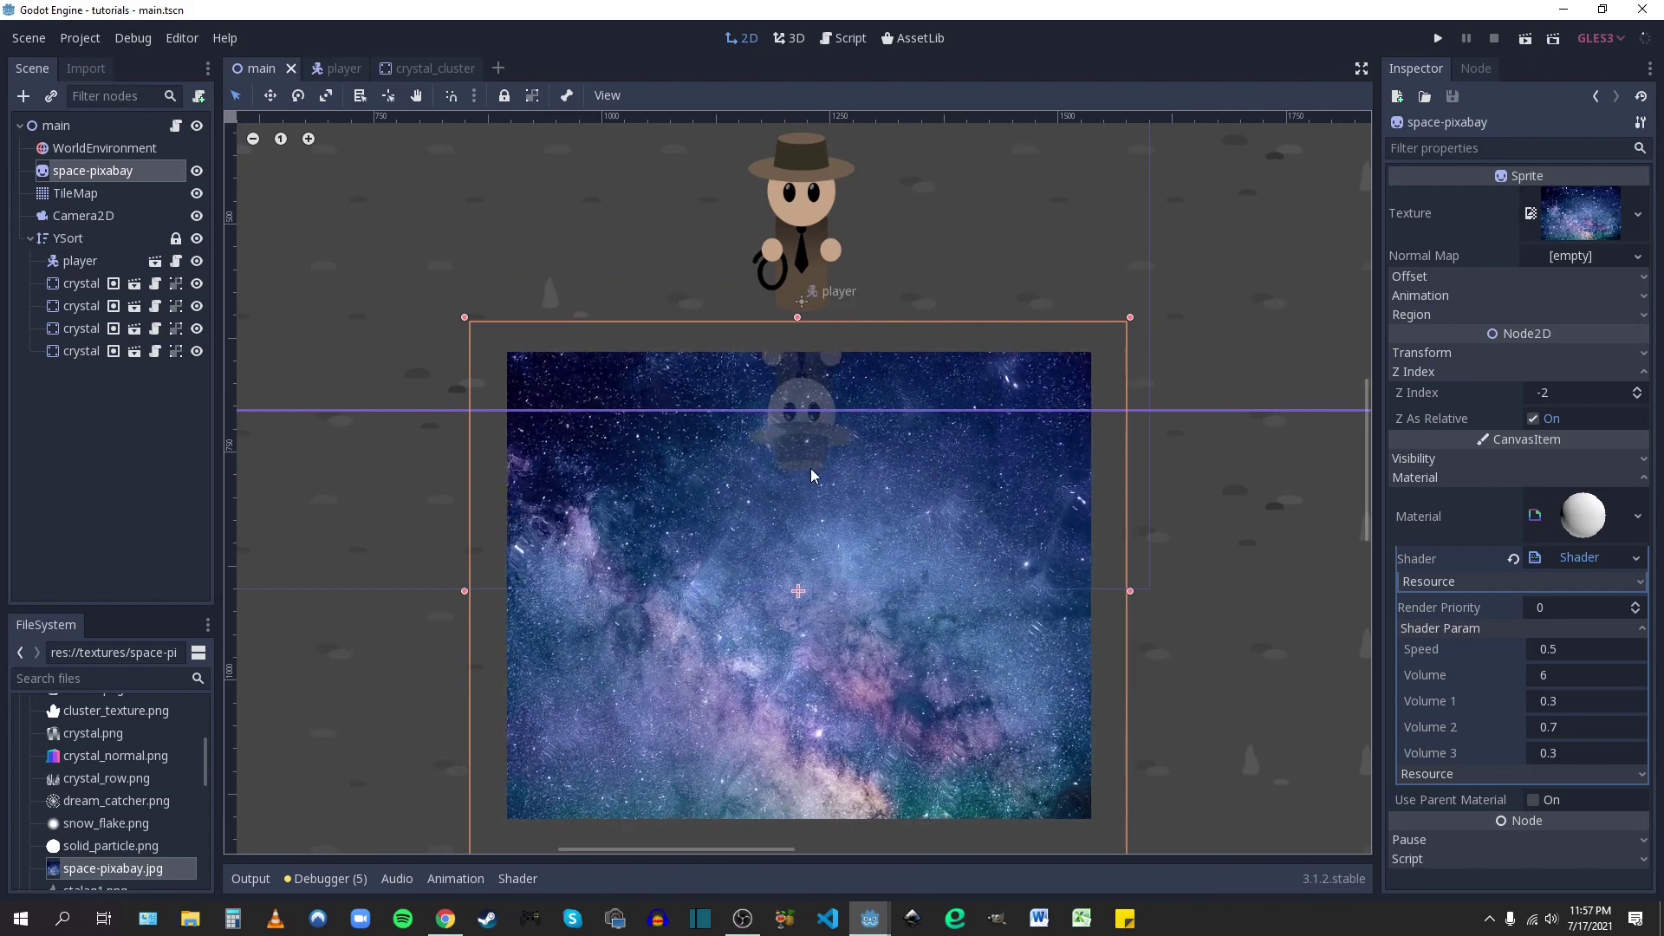
left_click(334, 68)
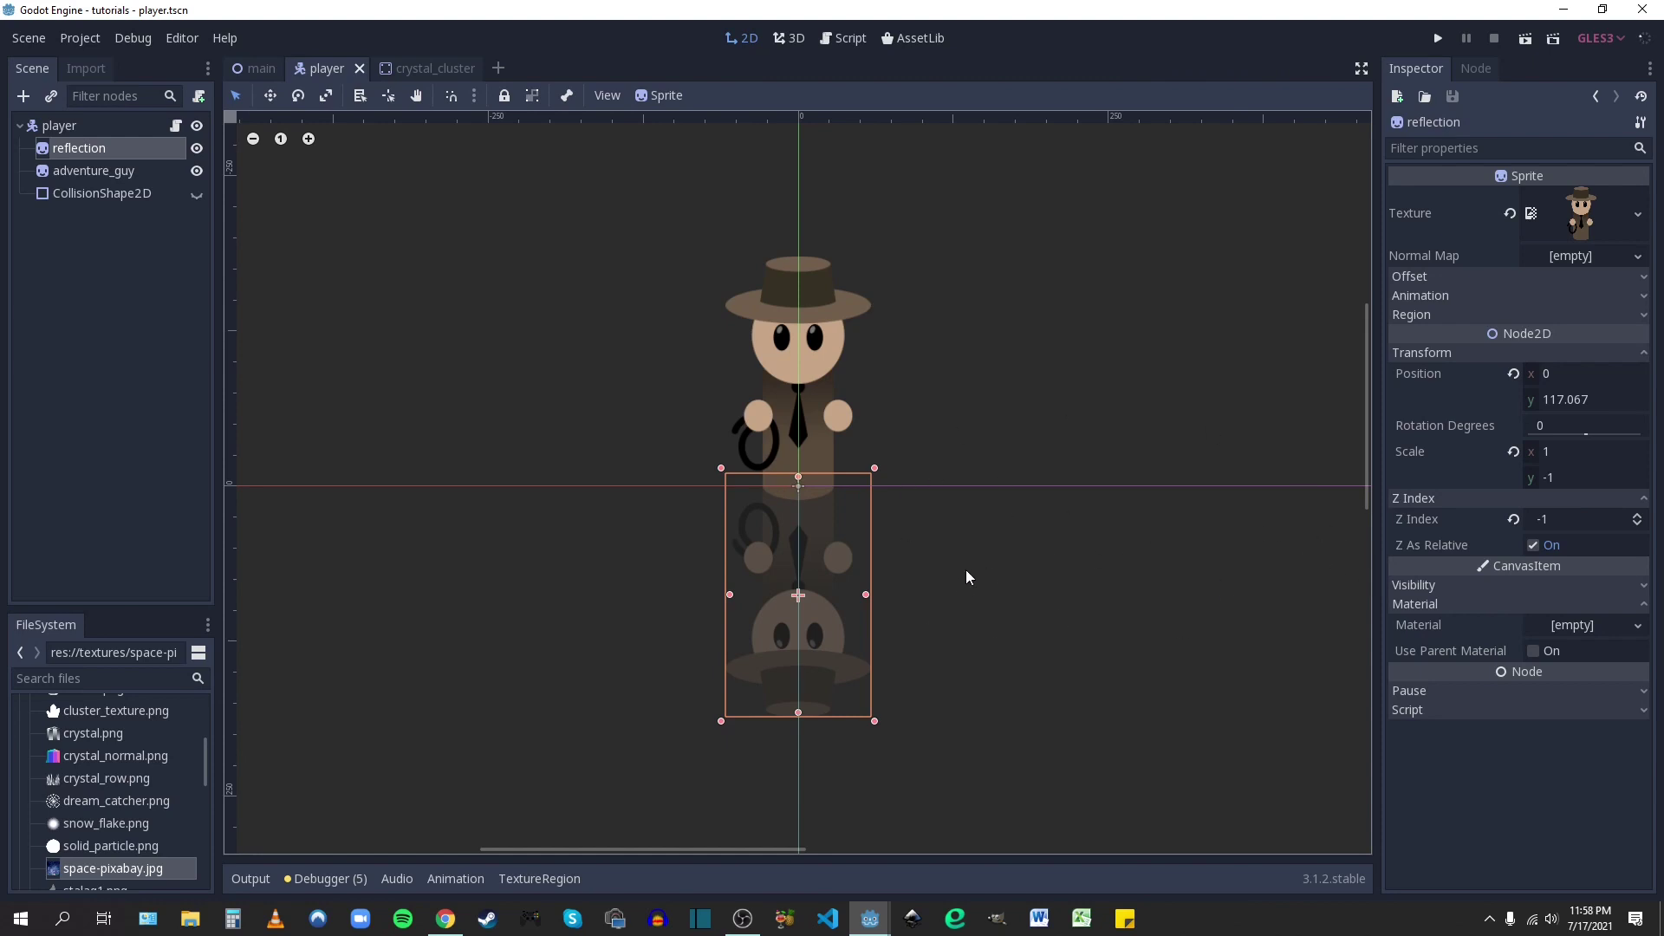
- Give the reflection sprite a new ShaderMaterial with a new Shader
middle_click_drag(1066, 620, 1050, 569)
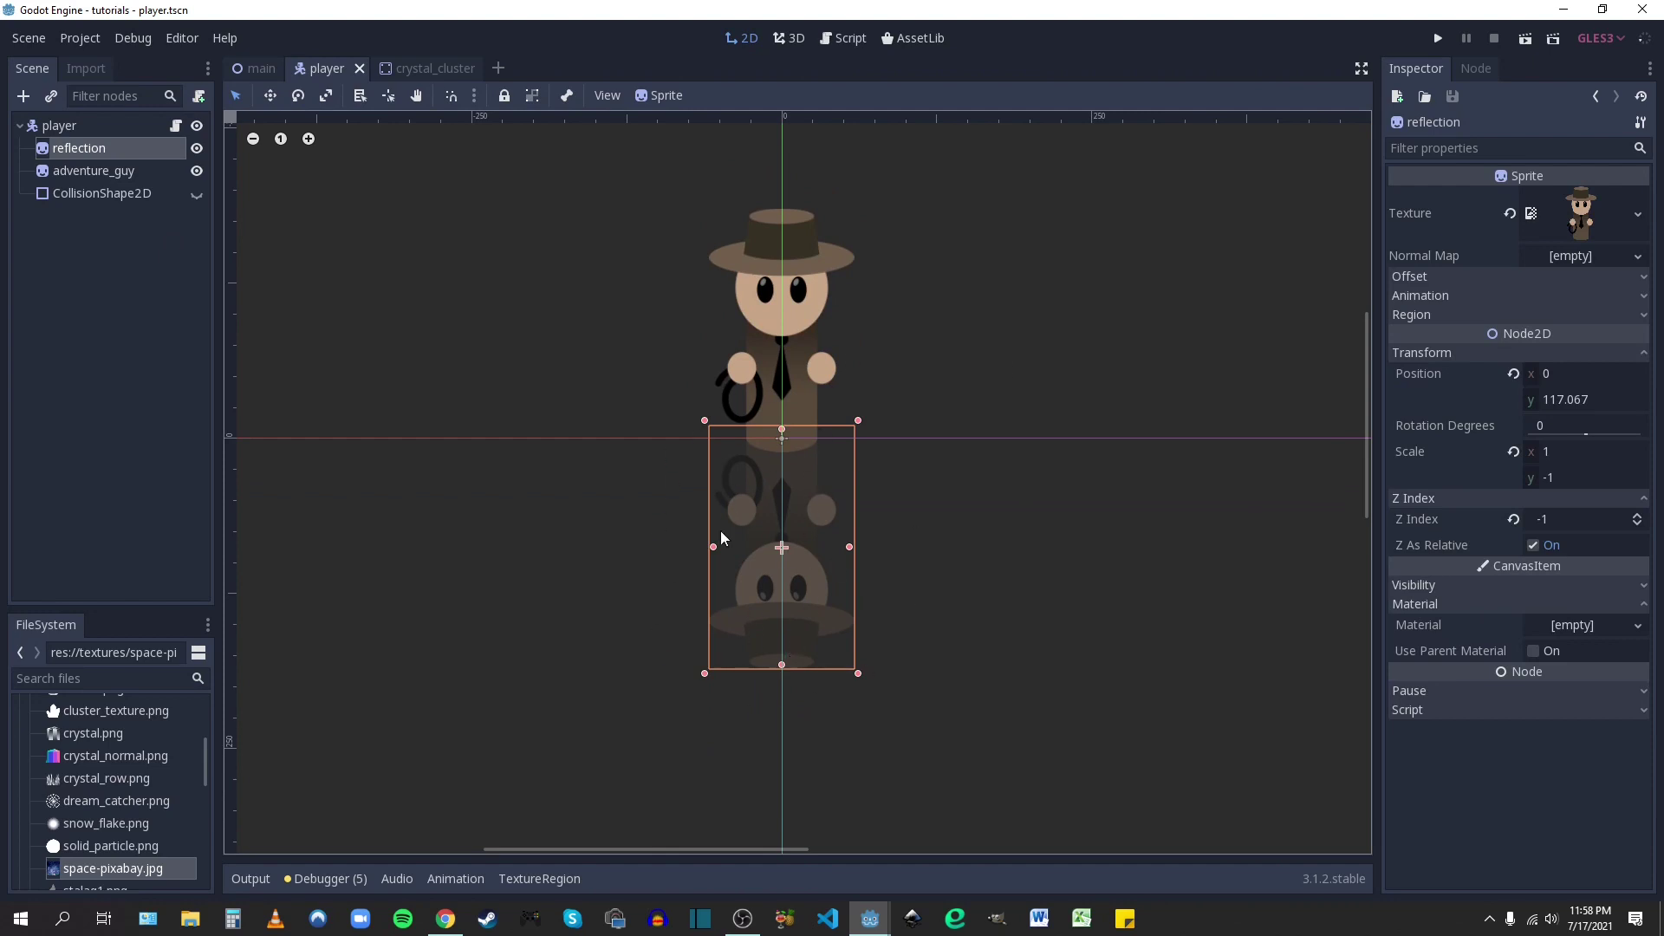
left_click(1415, 604)
left_click(1414, 604)
left_click(1633, 631)
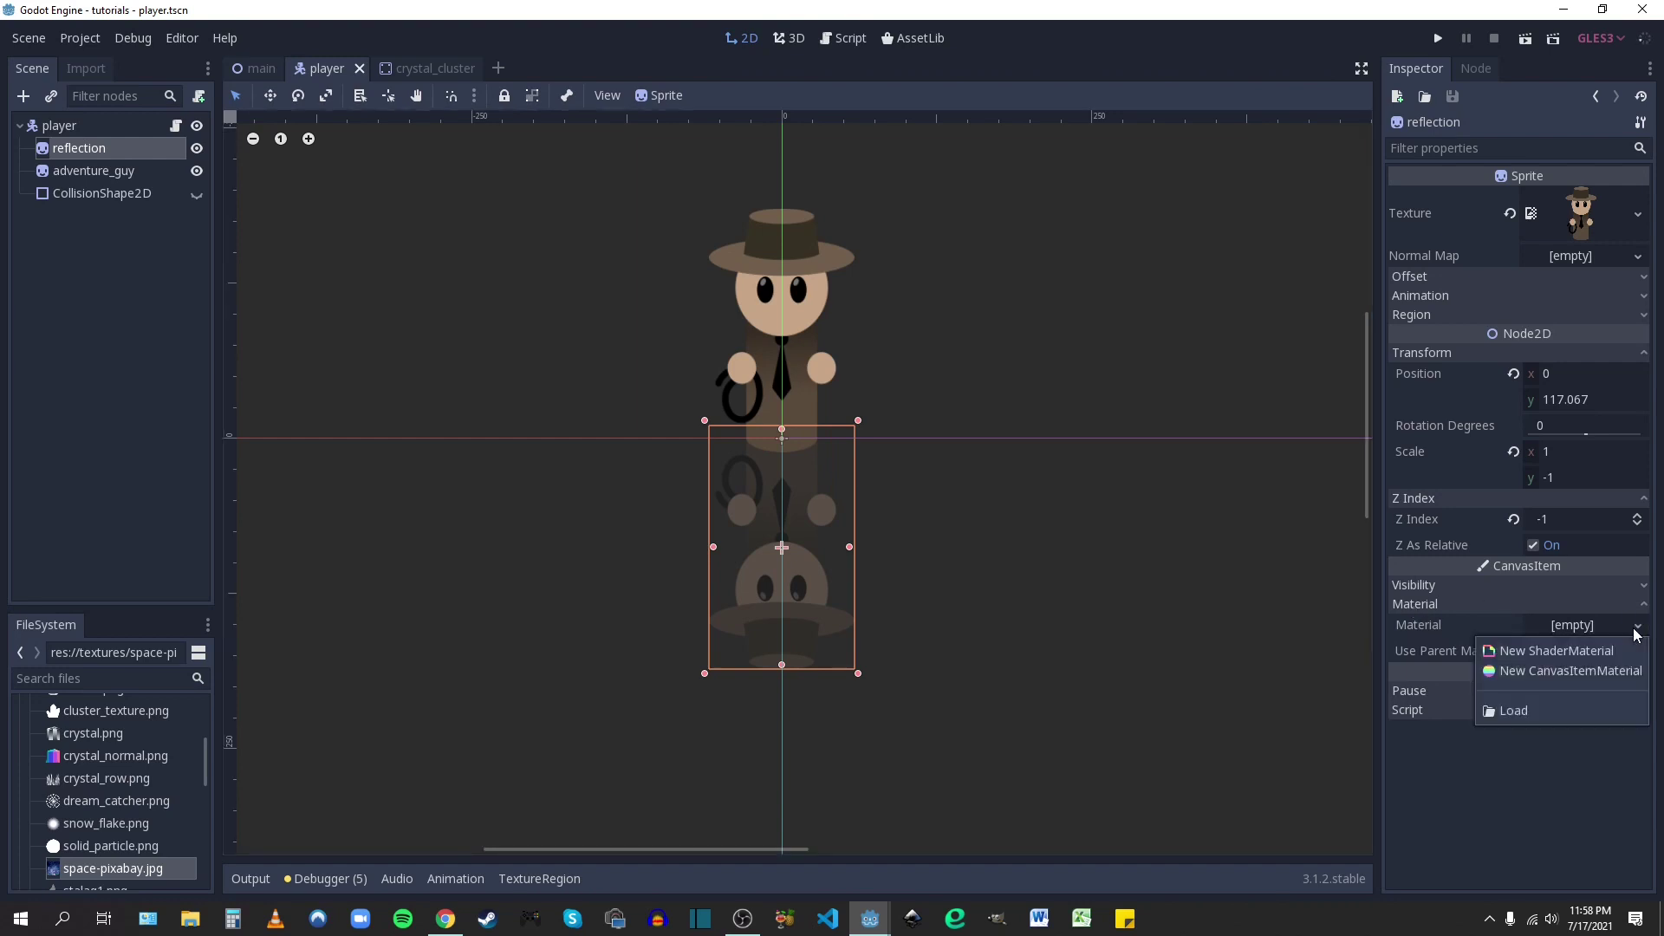
left_click(1554, 654)
left_click(1591, 638)
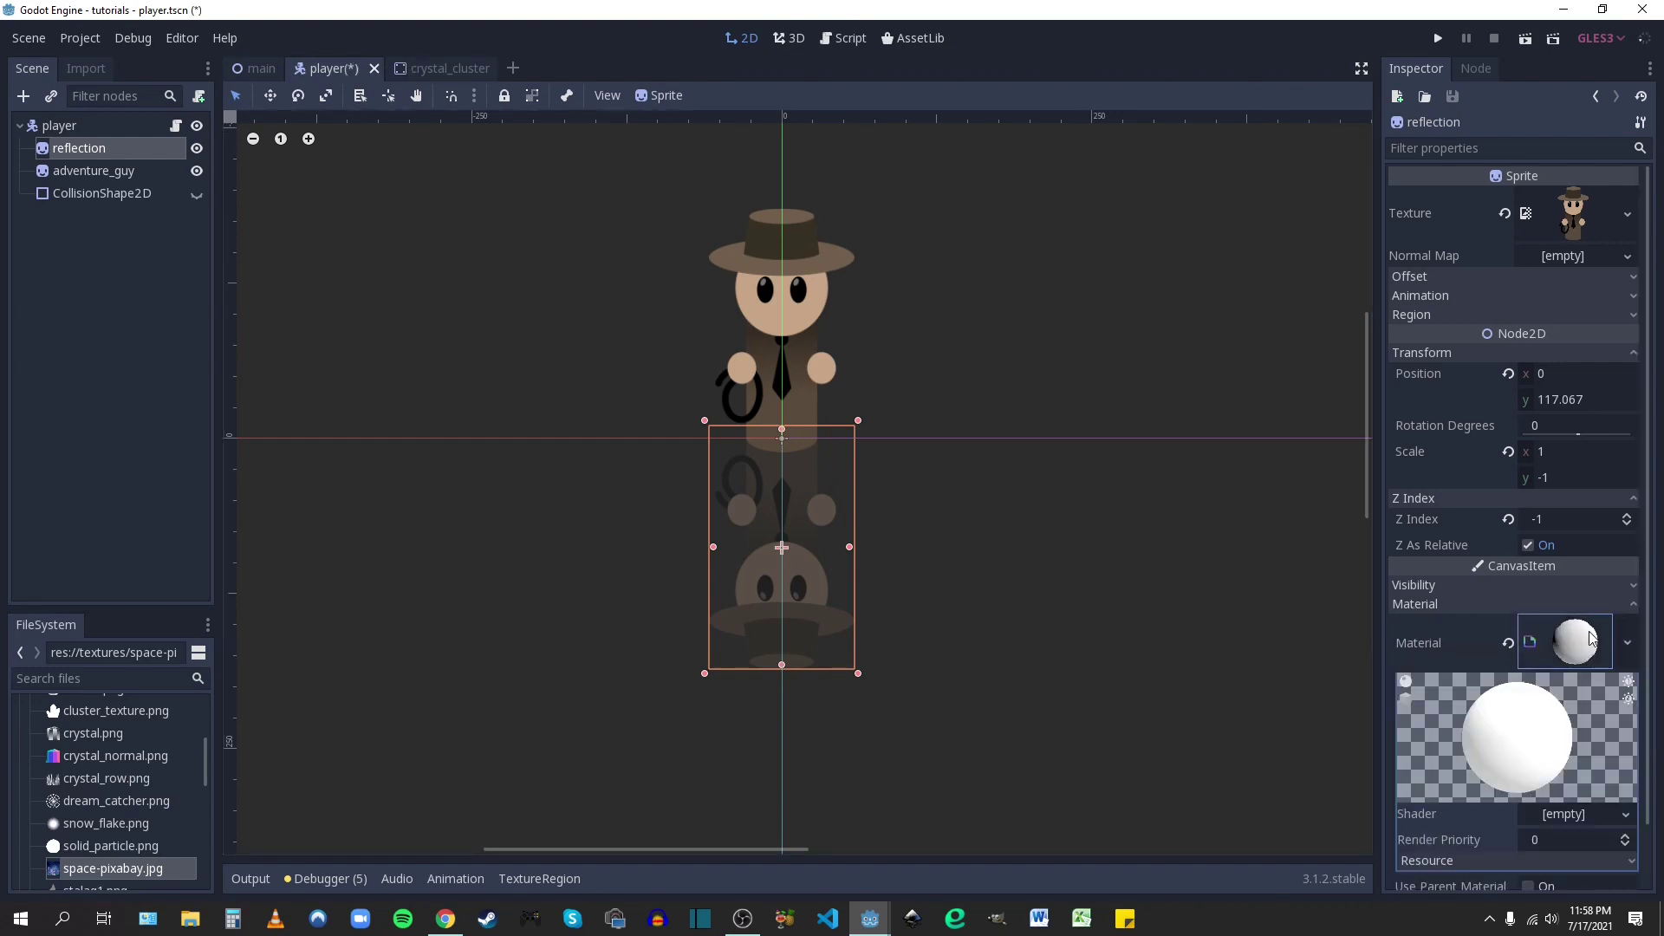
left_click(1565, 813)
left_click(1560, 831)
left_click(1571, 814)
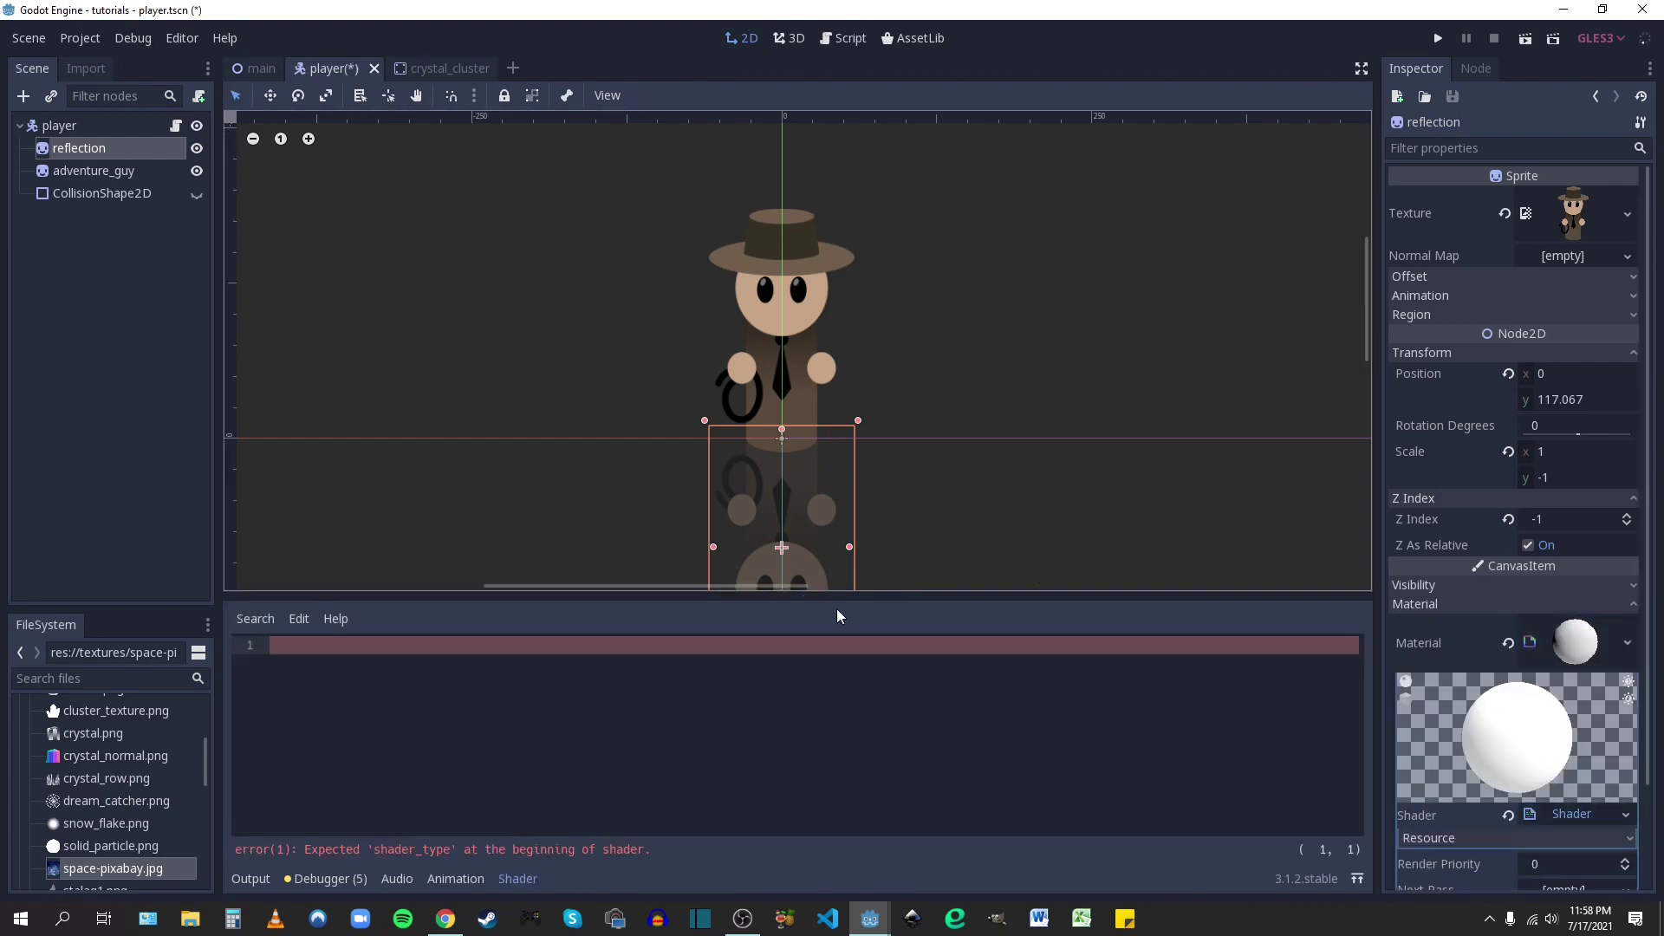
- Paste the wind-sway shader code into the reflection's shader and save player.tscn
left_click_drag(789, 600, 784, 279)
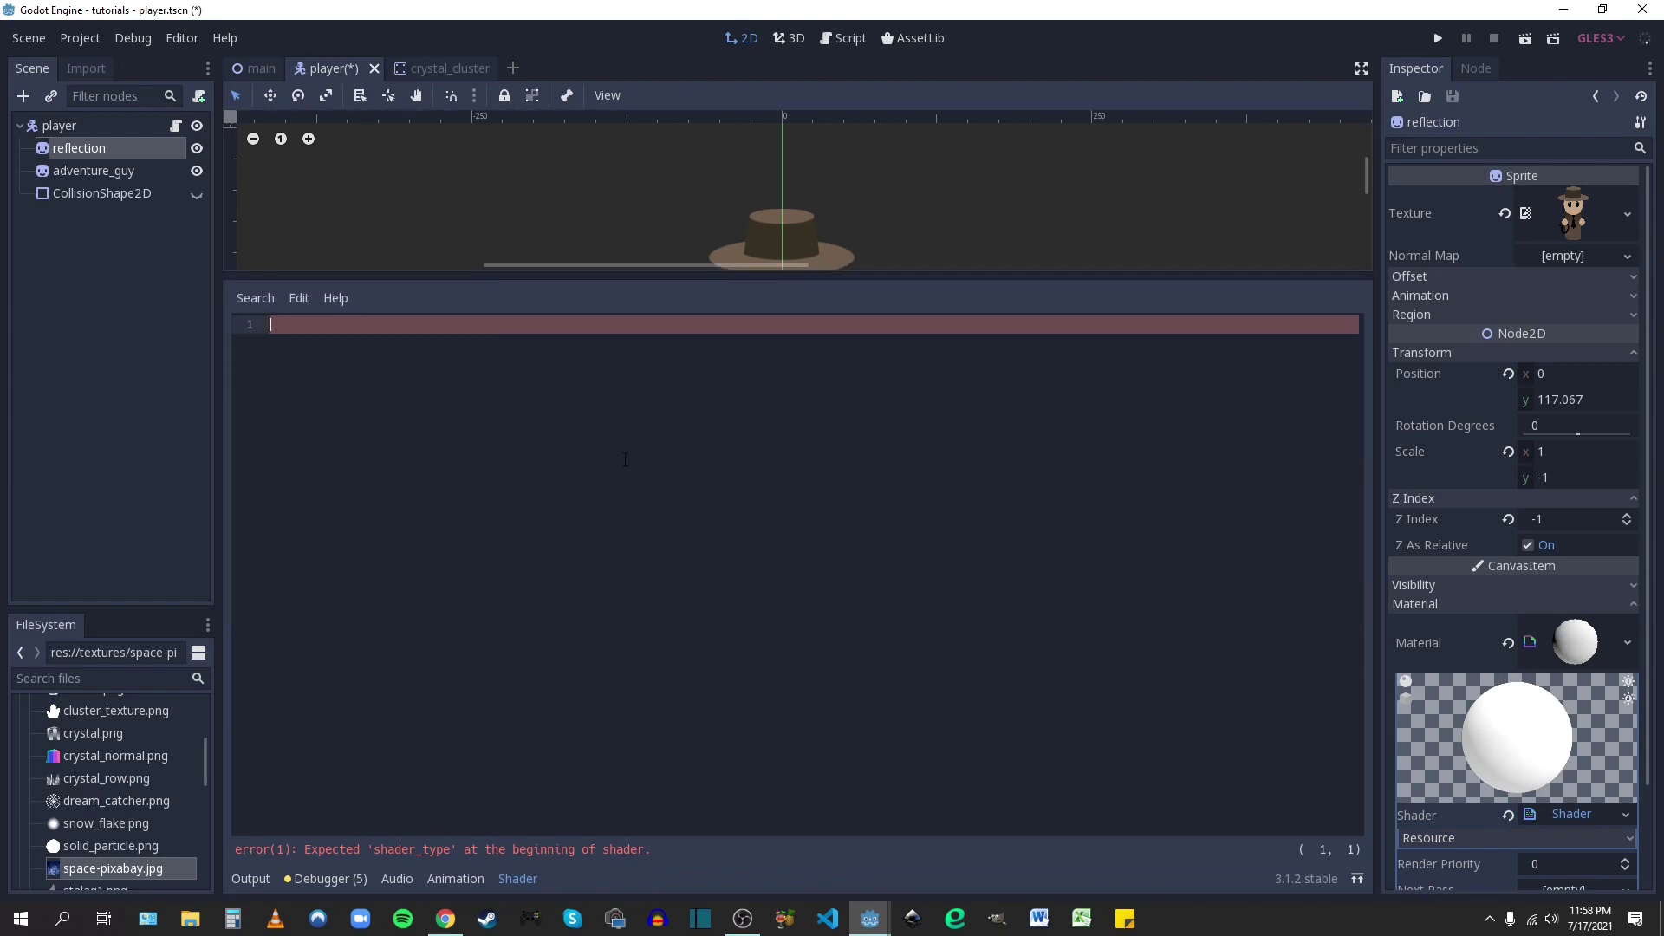
key("ctrl+v")
scroll(671, 541, "down", 5)
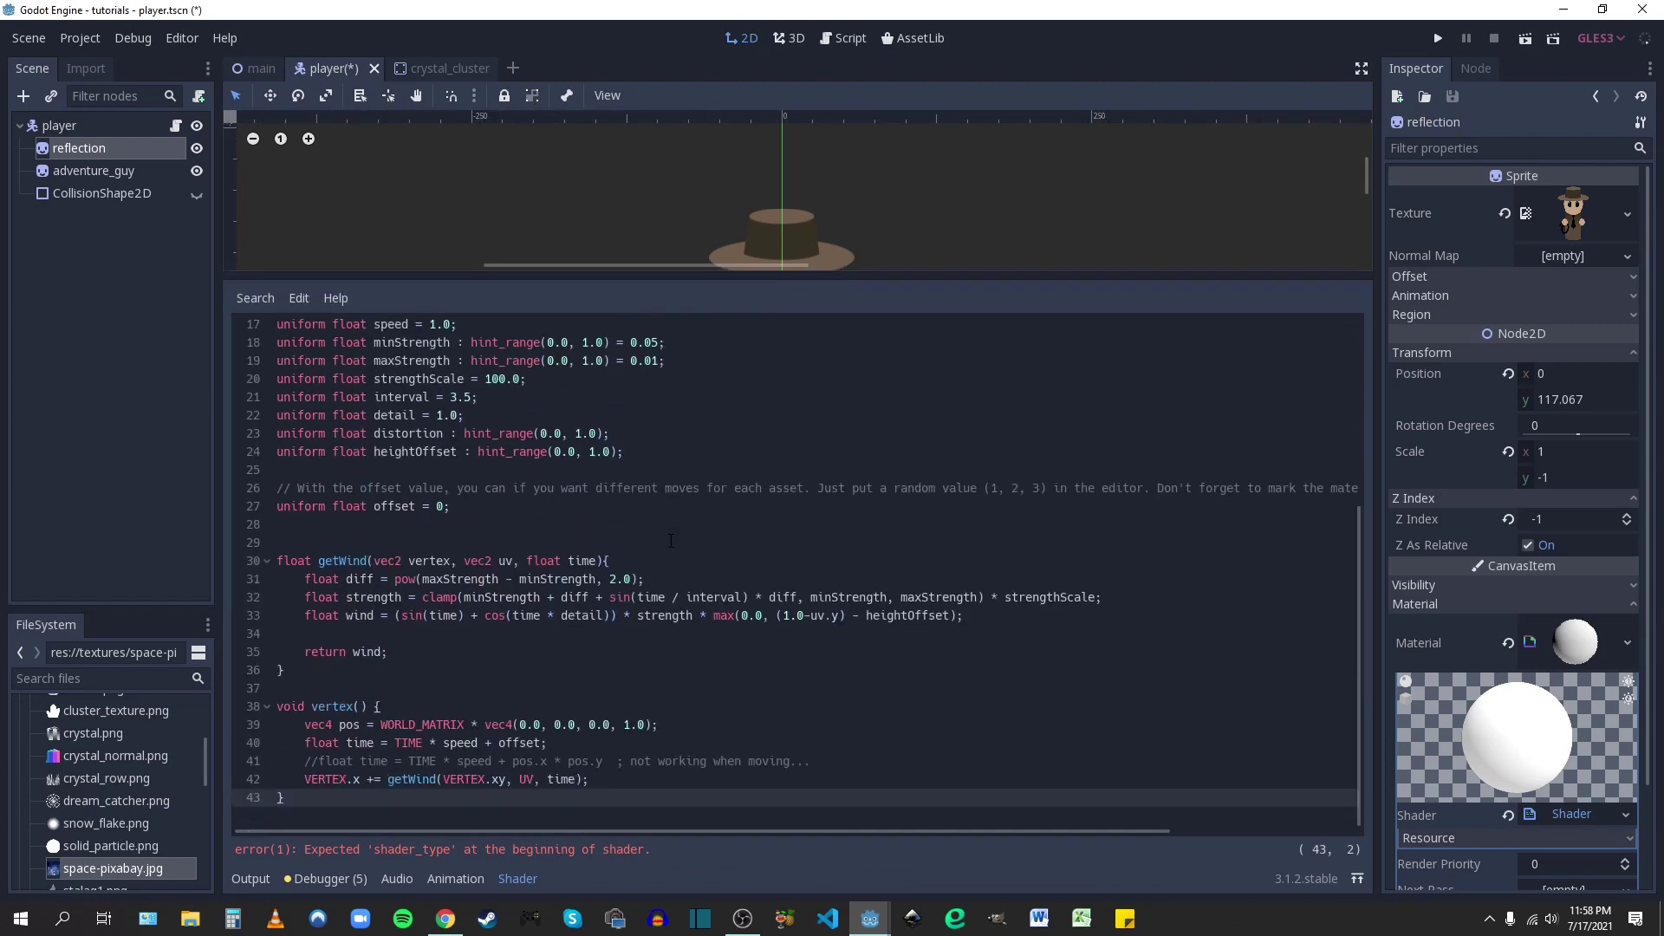
key("ctrl+s")
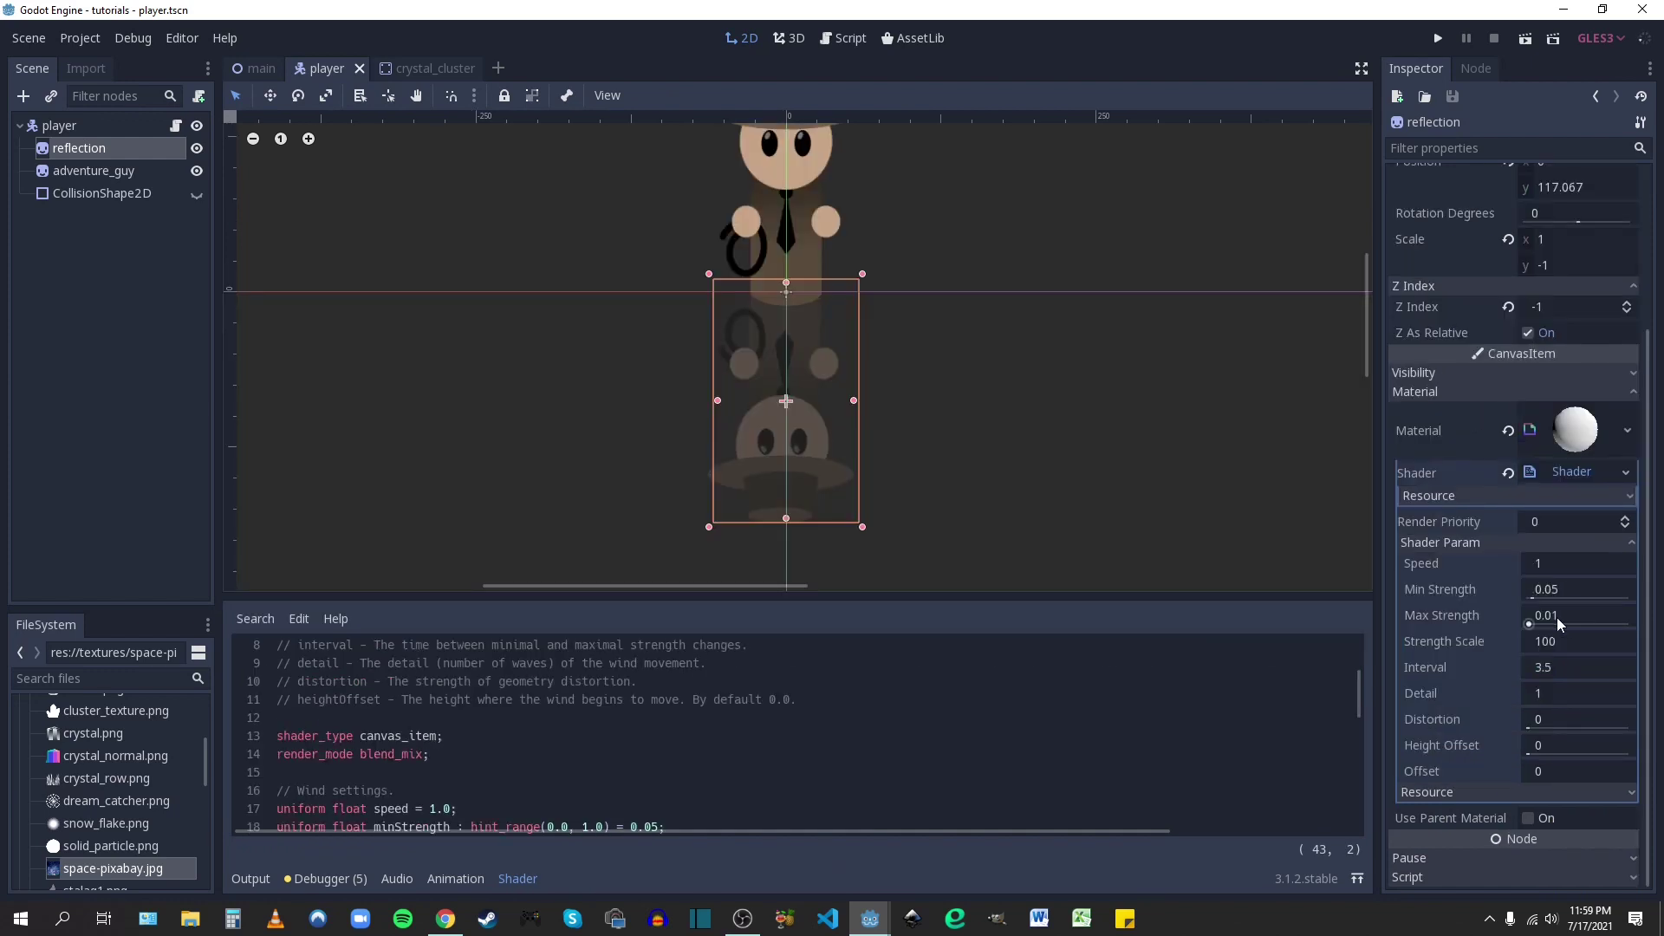
- Set the reflection's wind Max Strength to 0.25 and Speed to 3, then save player.tscn
left_click(1558, 620)
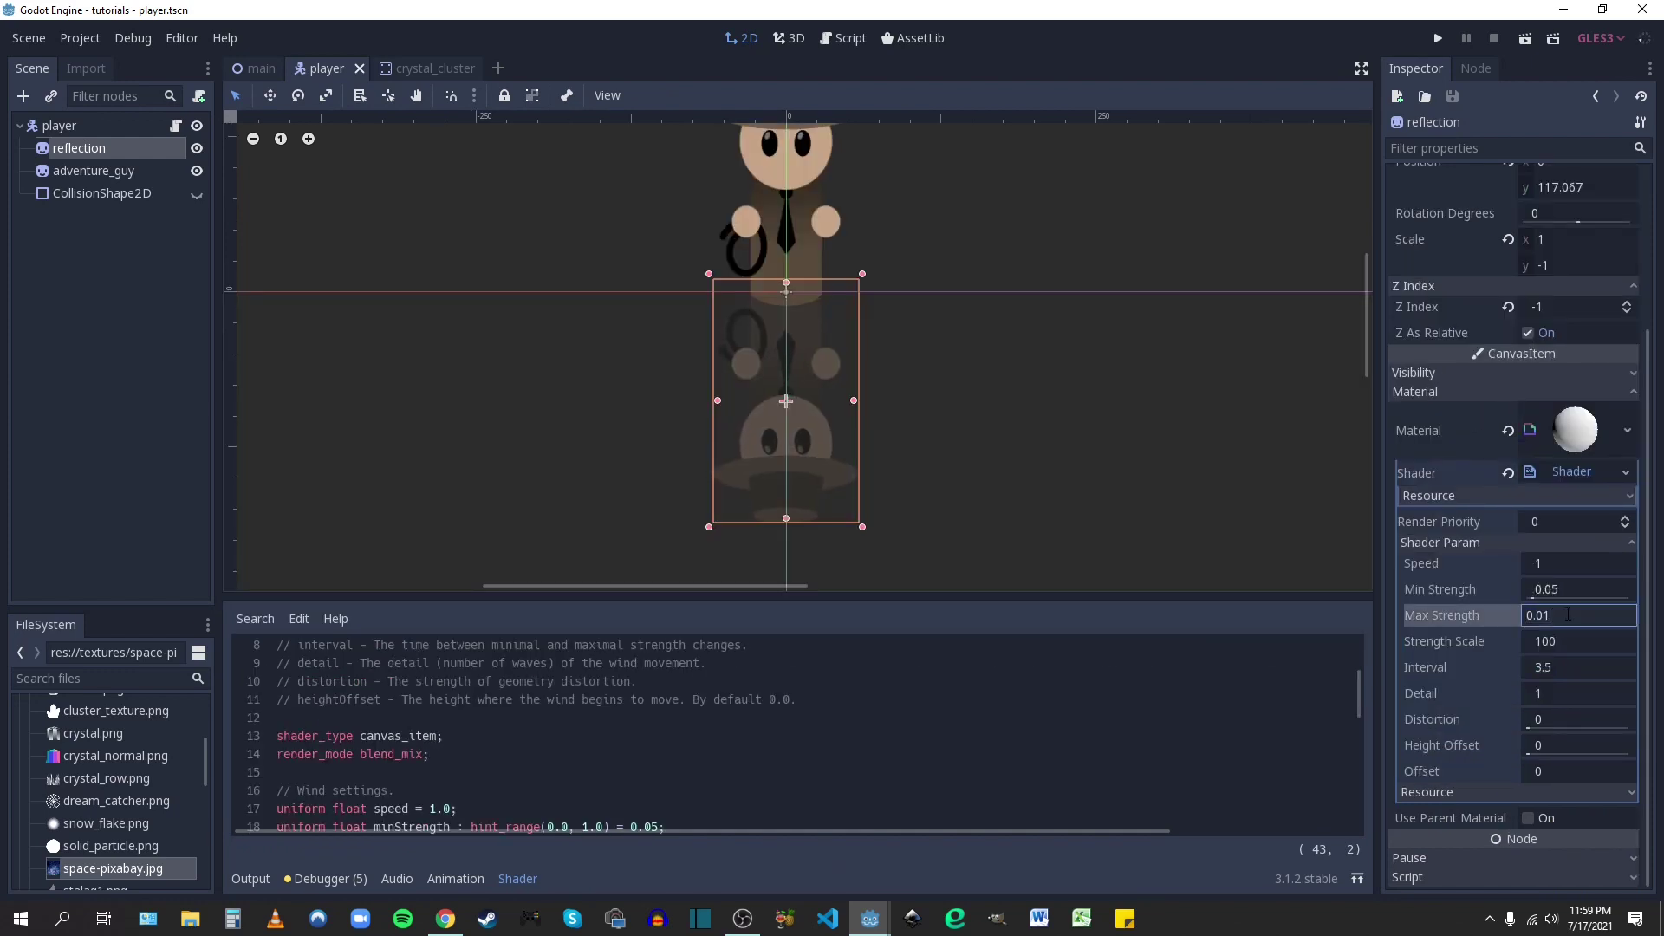
key("BackSpace")
type("25")
key("Return")
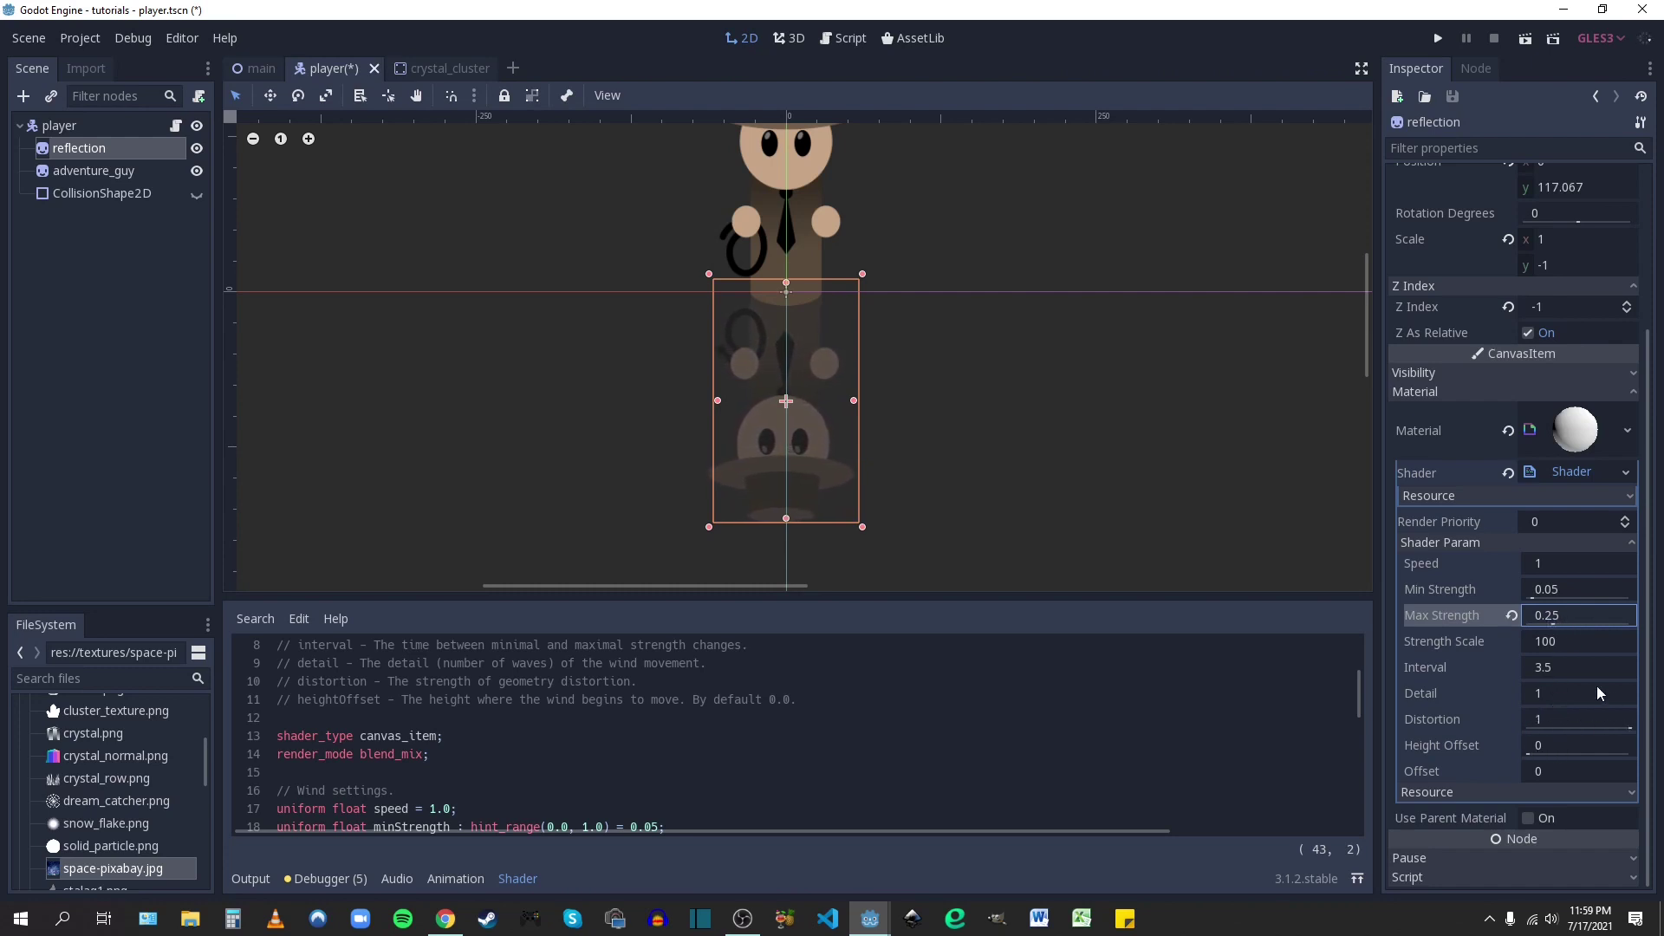
left_click(1552, 566)
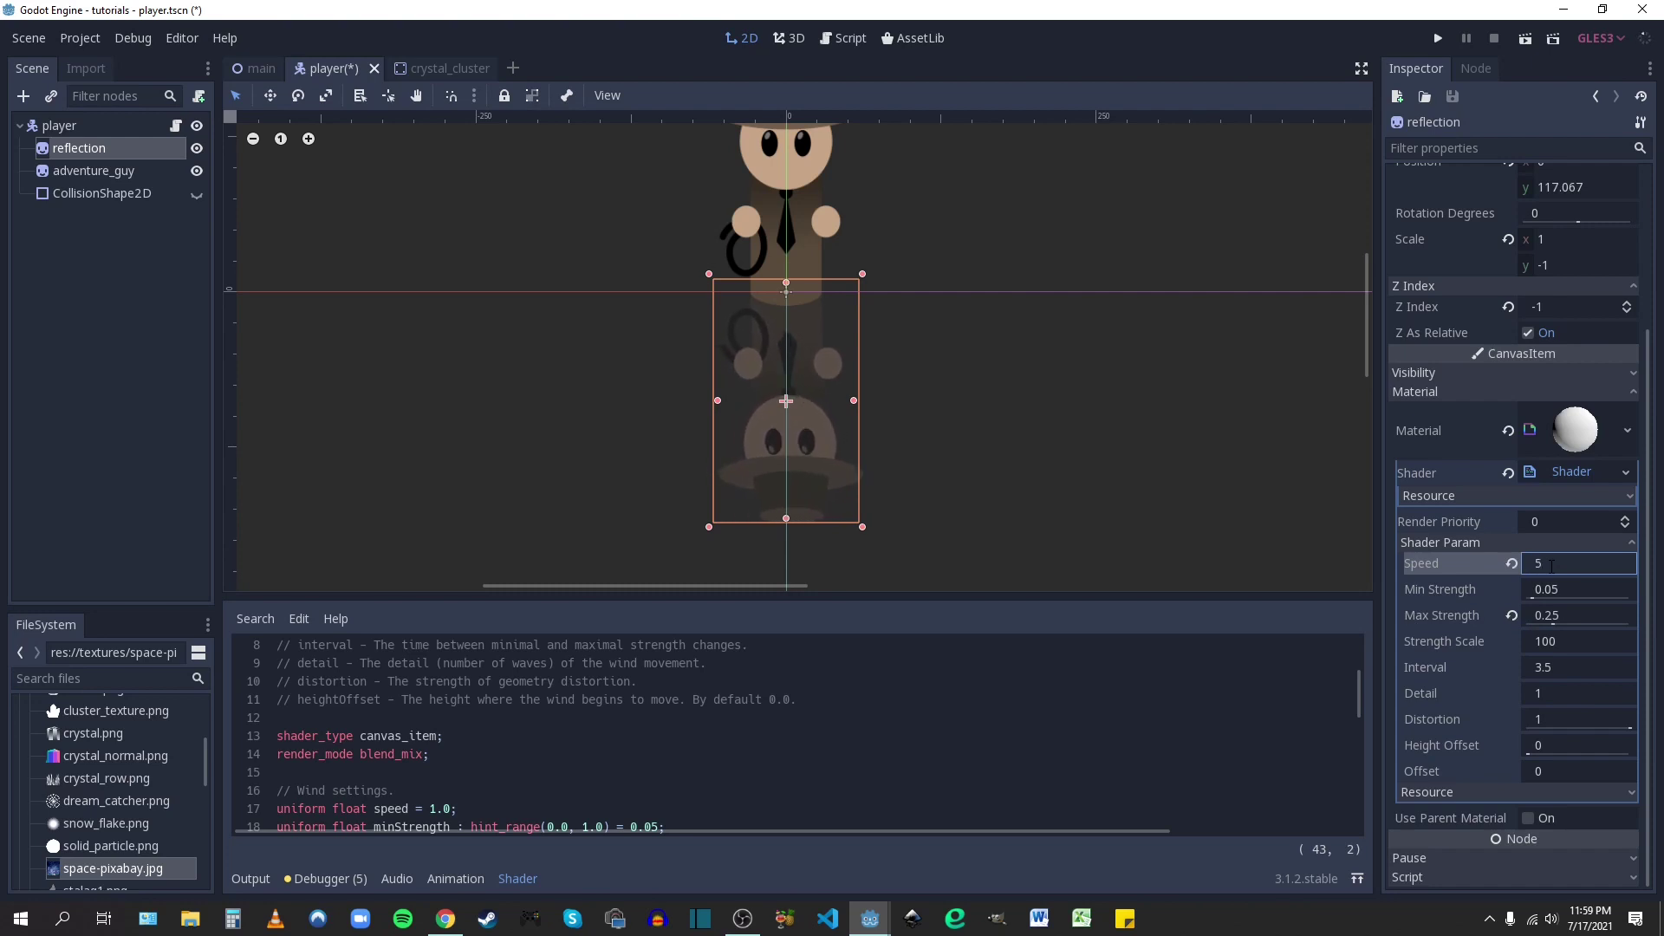
double_click(1558, 563)
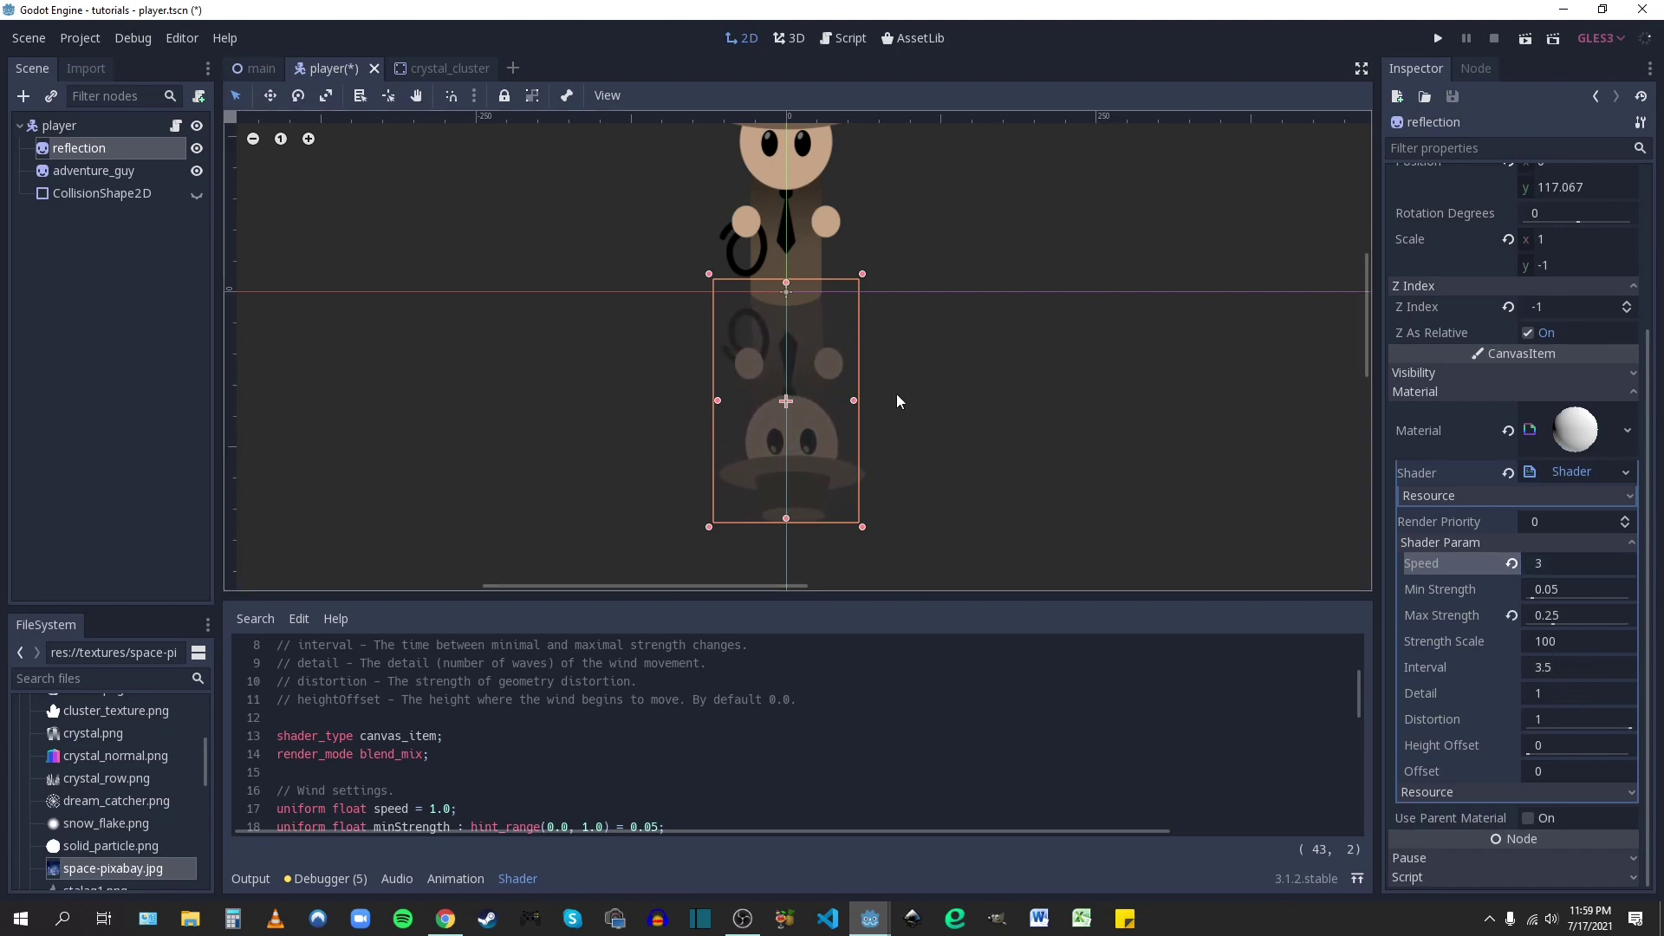
key("ctrl+s")
- Close the shader editor and return to main.tscn, framing the space pond sprite
left_click(518, 880)
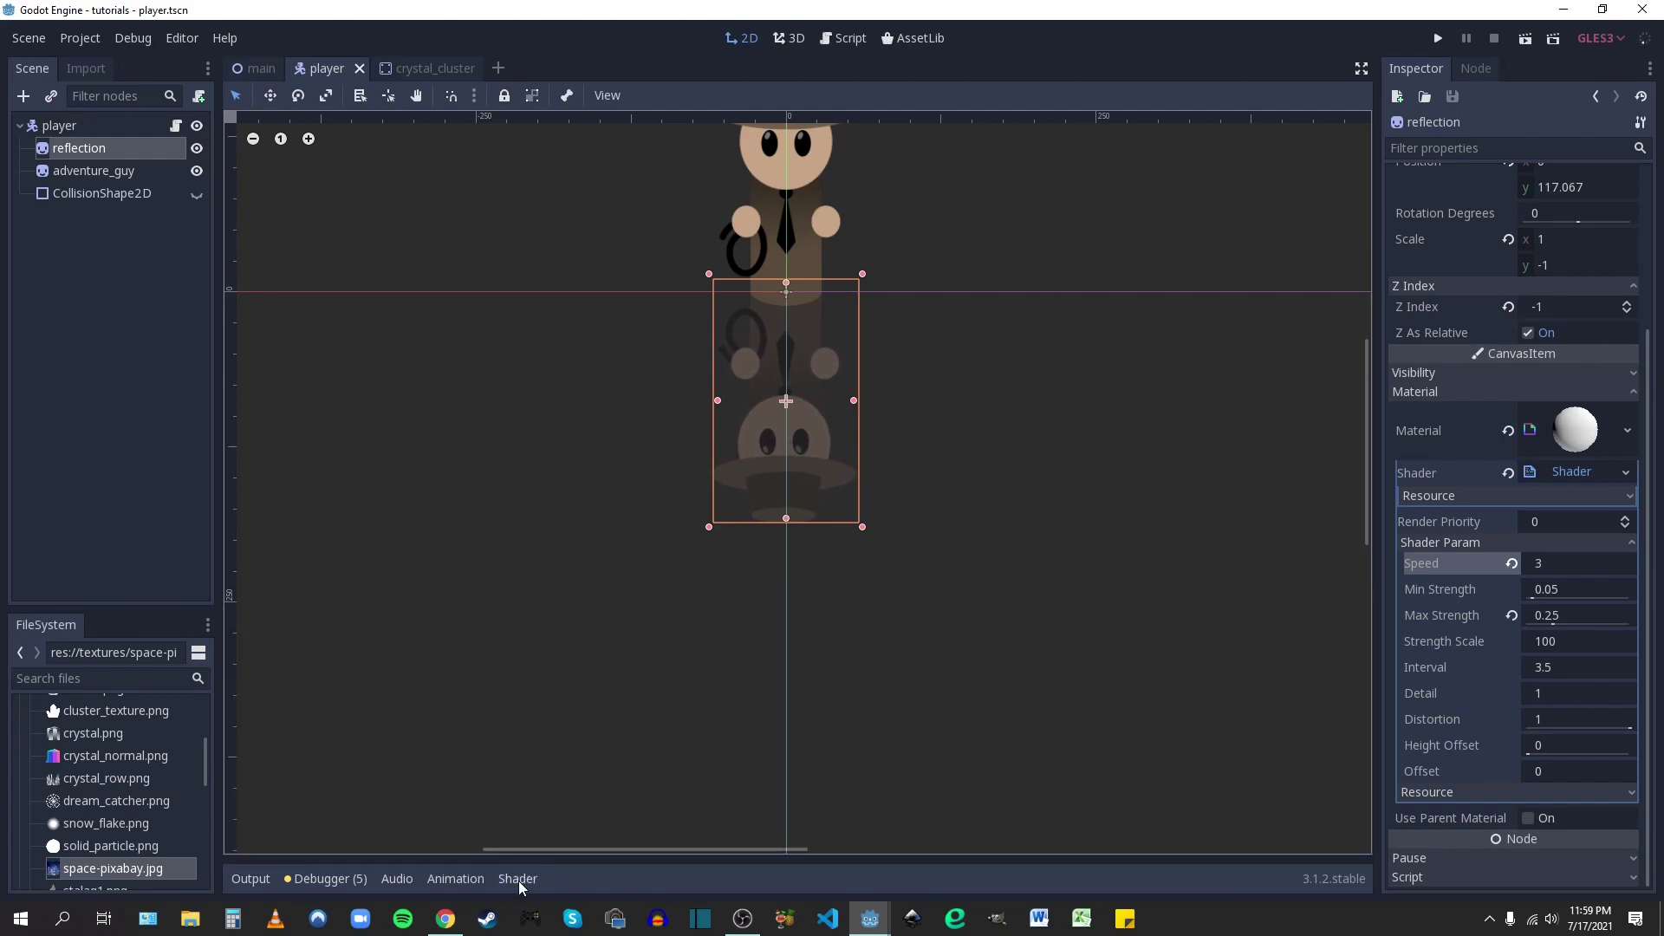
left_click(254, 69)
scroll(828, 596, "up", 1)
middle_click_drag(825, 604, 820, 524)
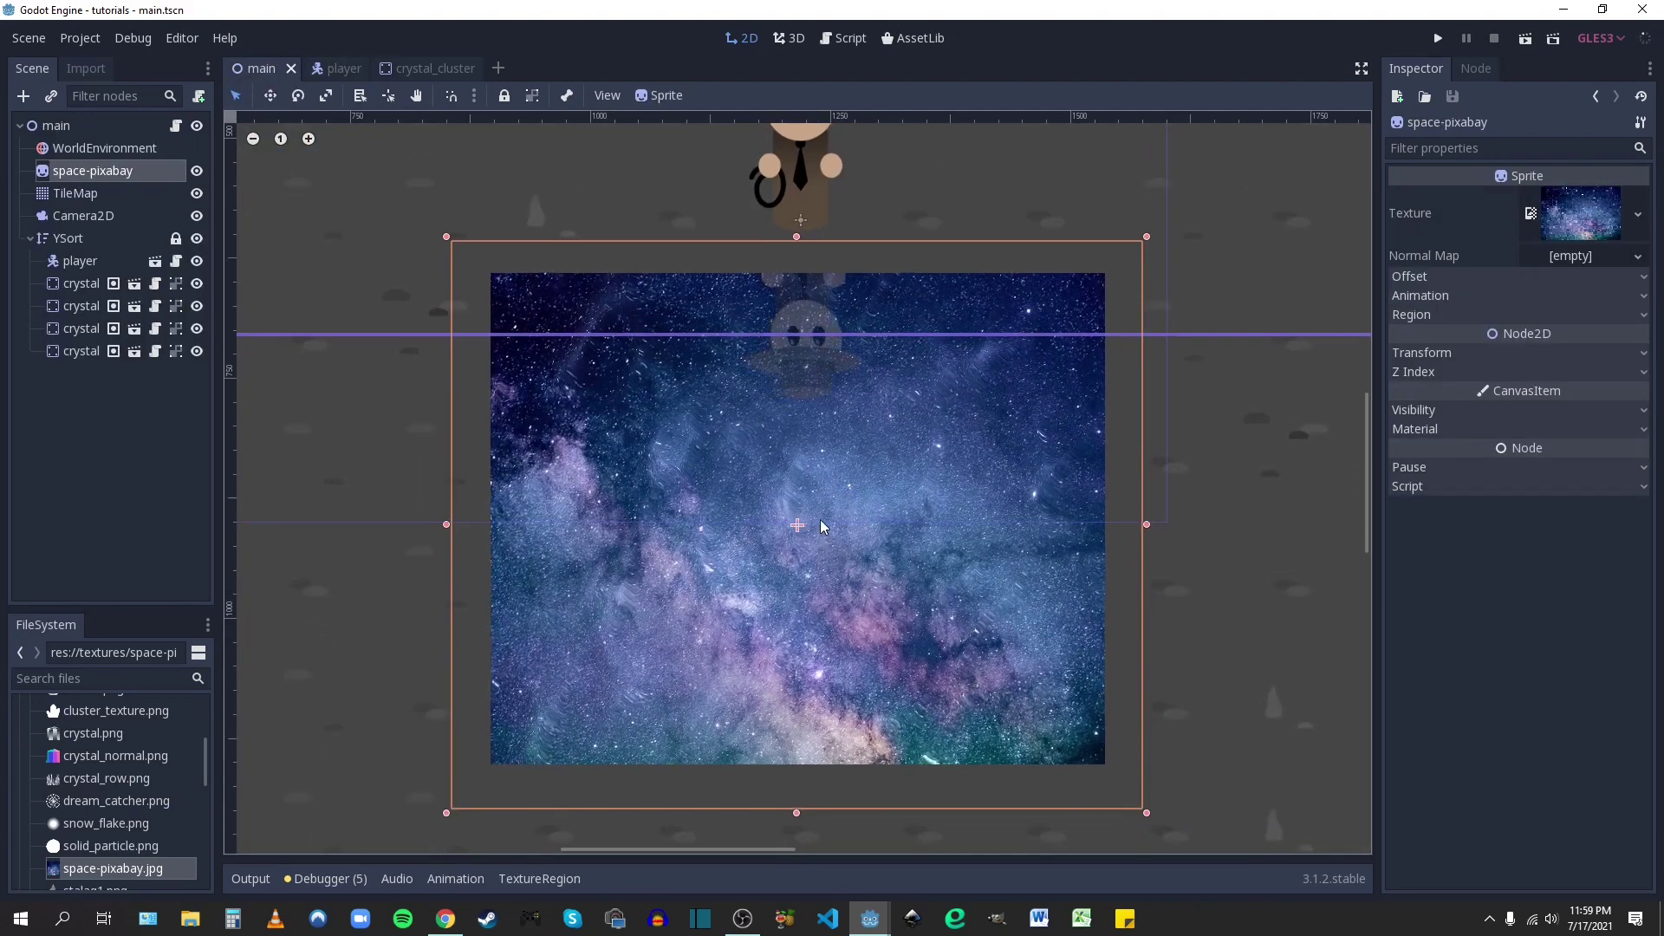
scroll(820, 526, "down", 1)
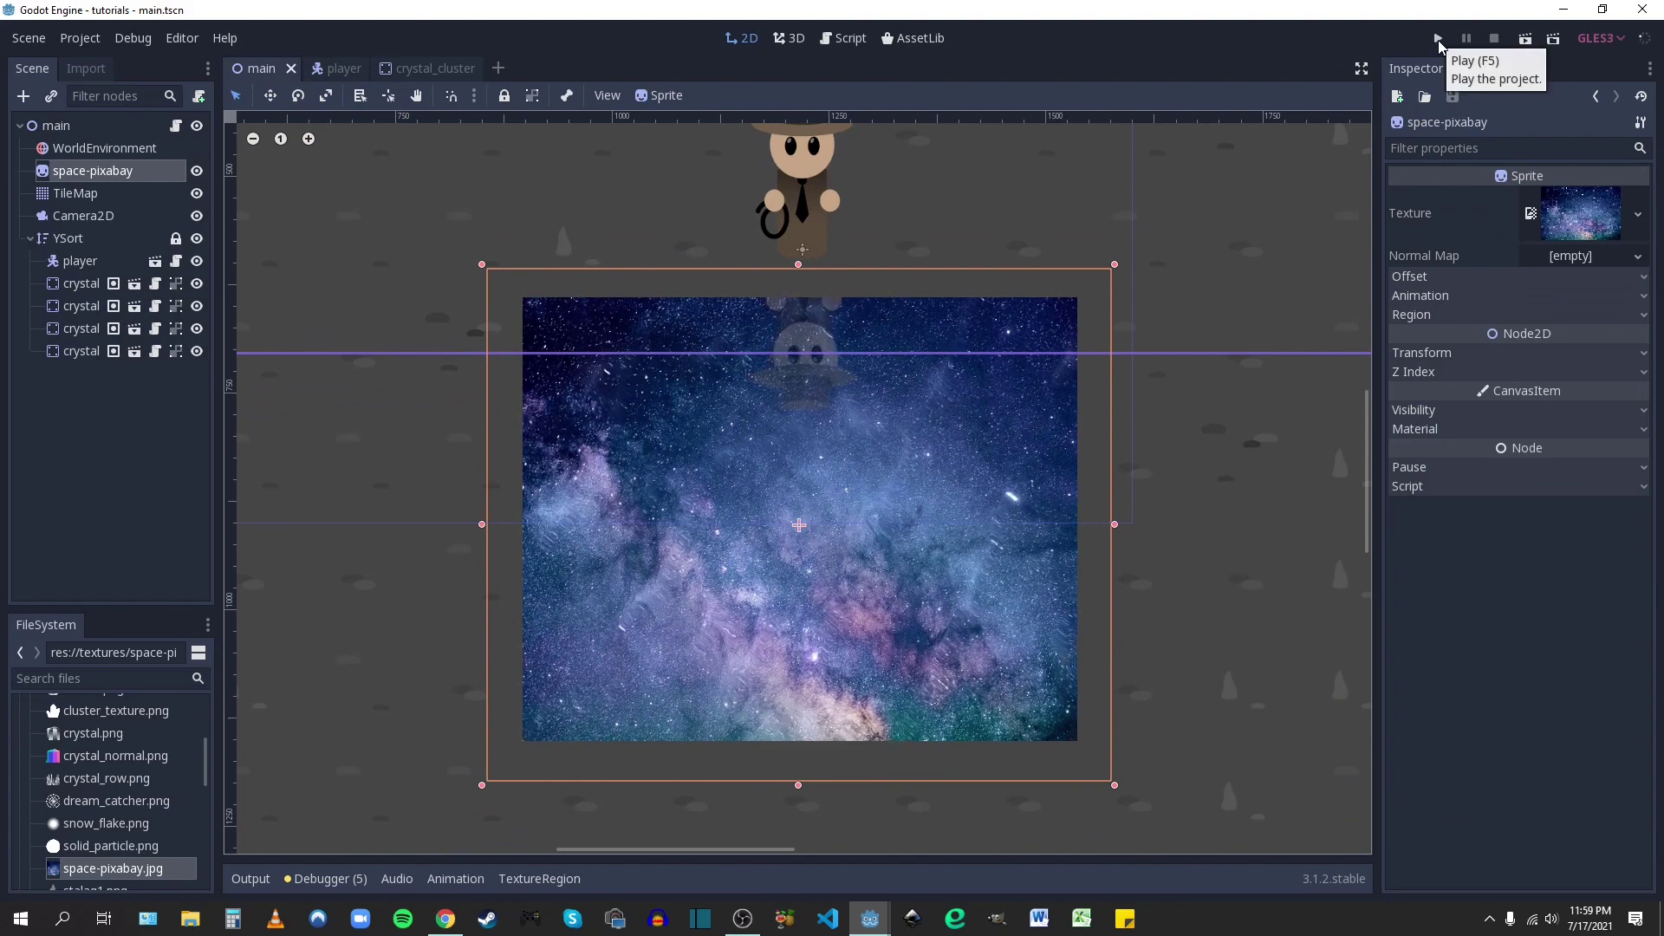